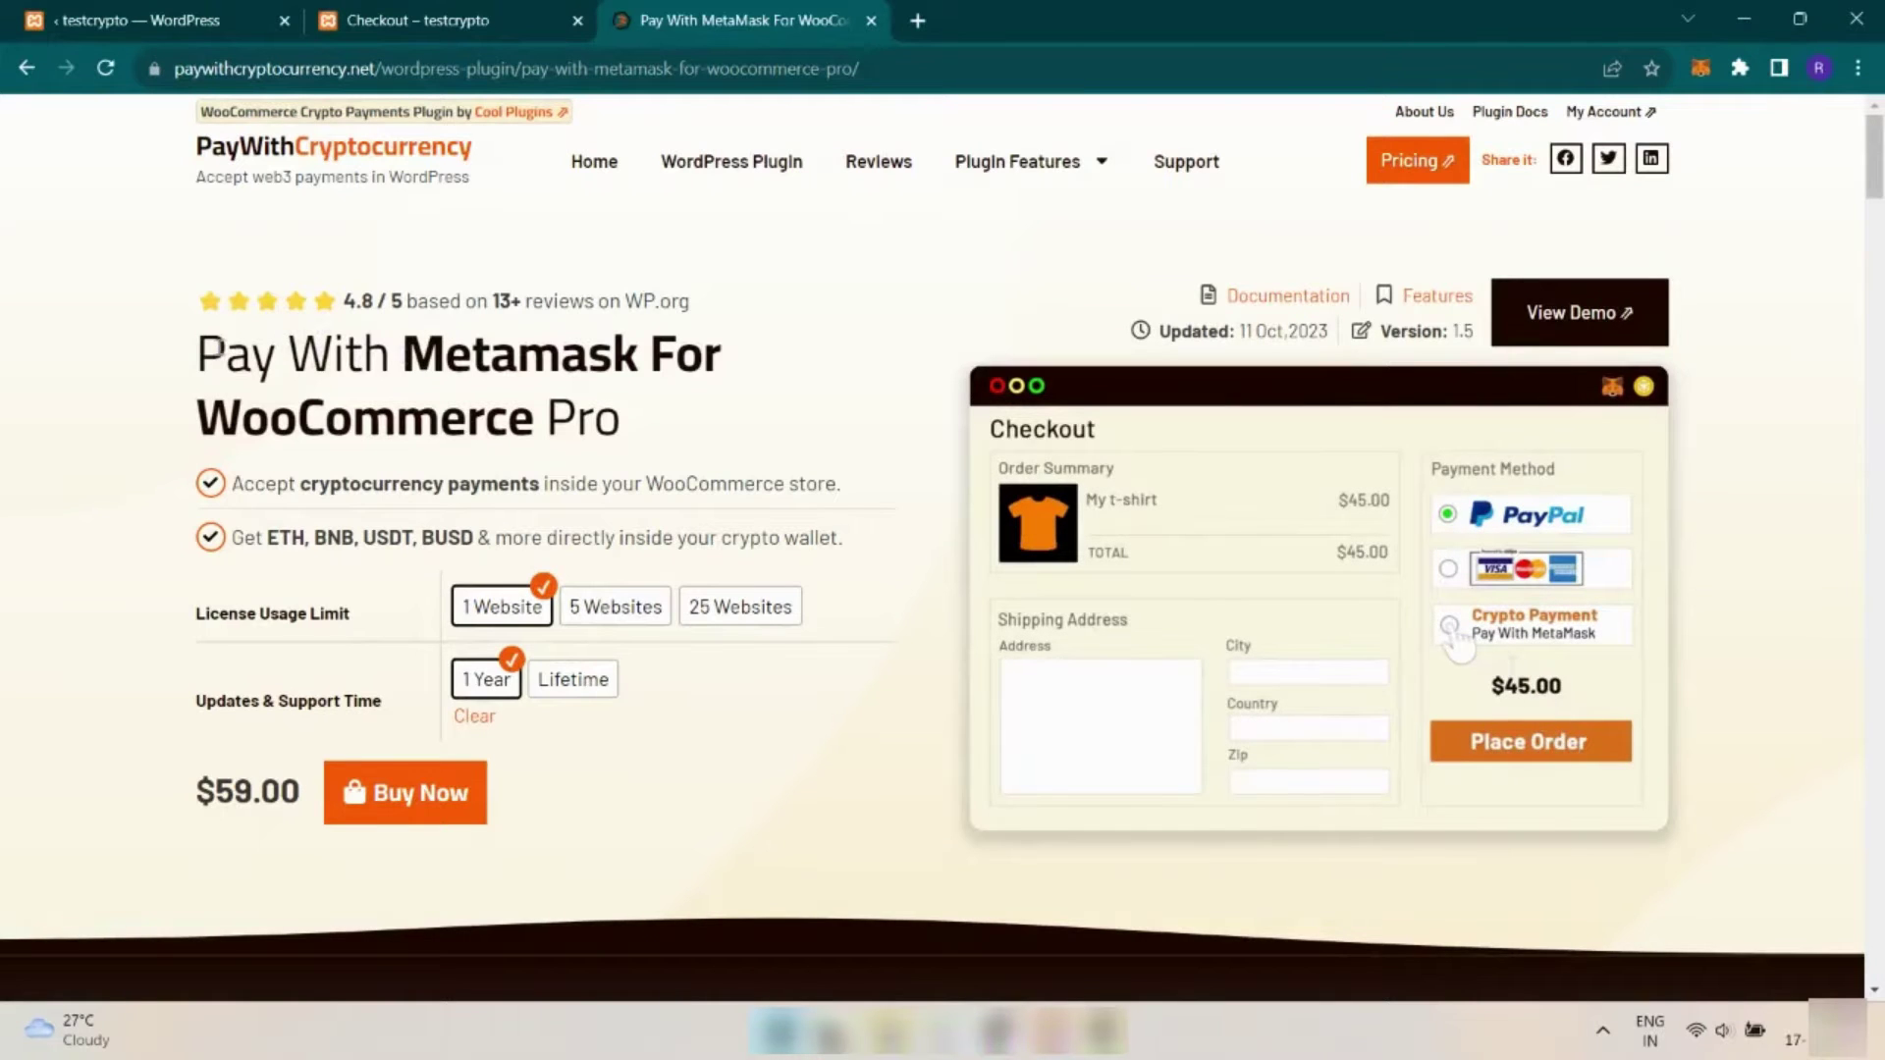
Step: Point out the Pay With Metamask For WooCommerce Pro title, then move to the testcrypto dashboard
left_click_drag(226, 348, 747, 410)
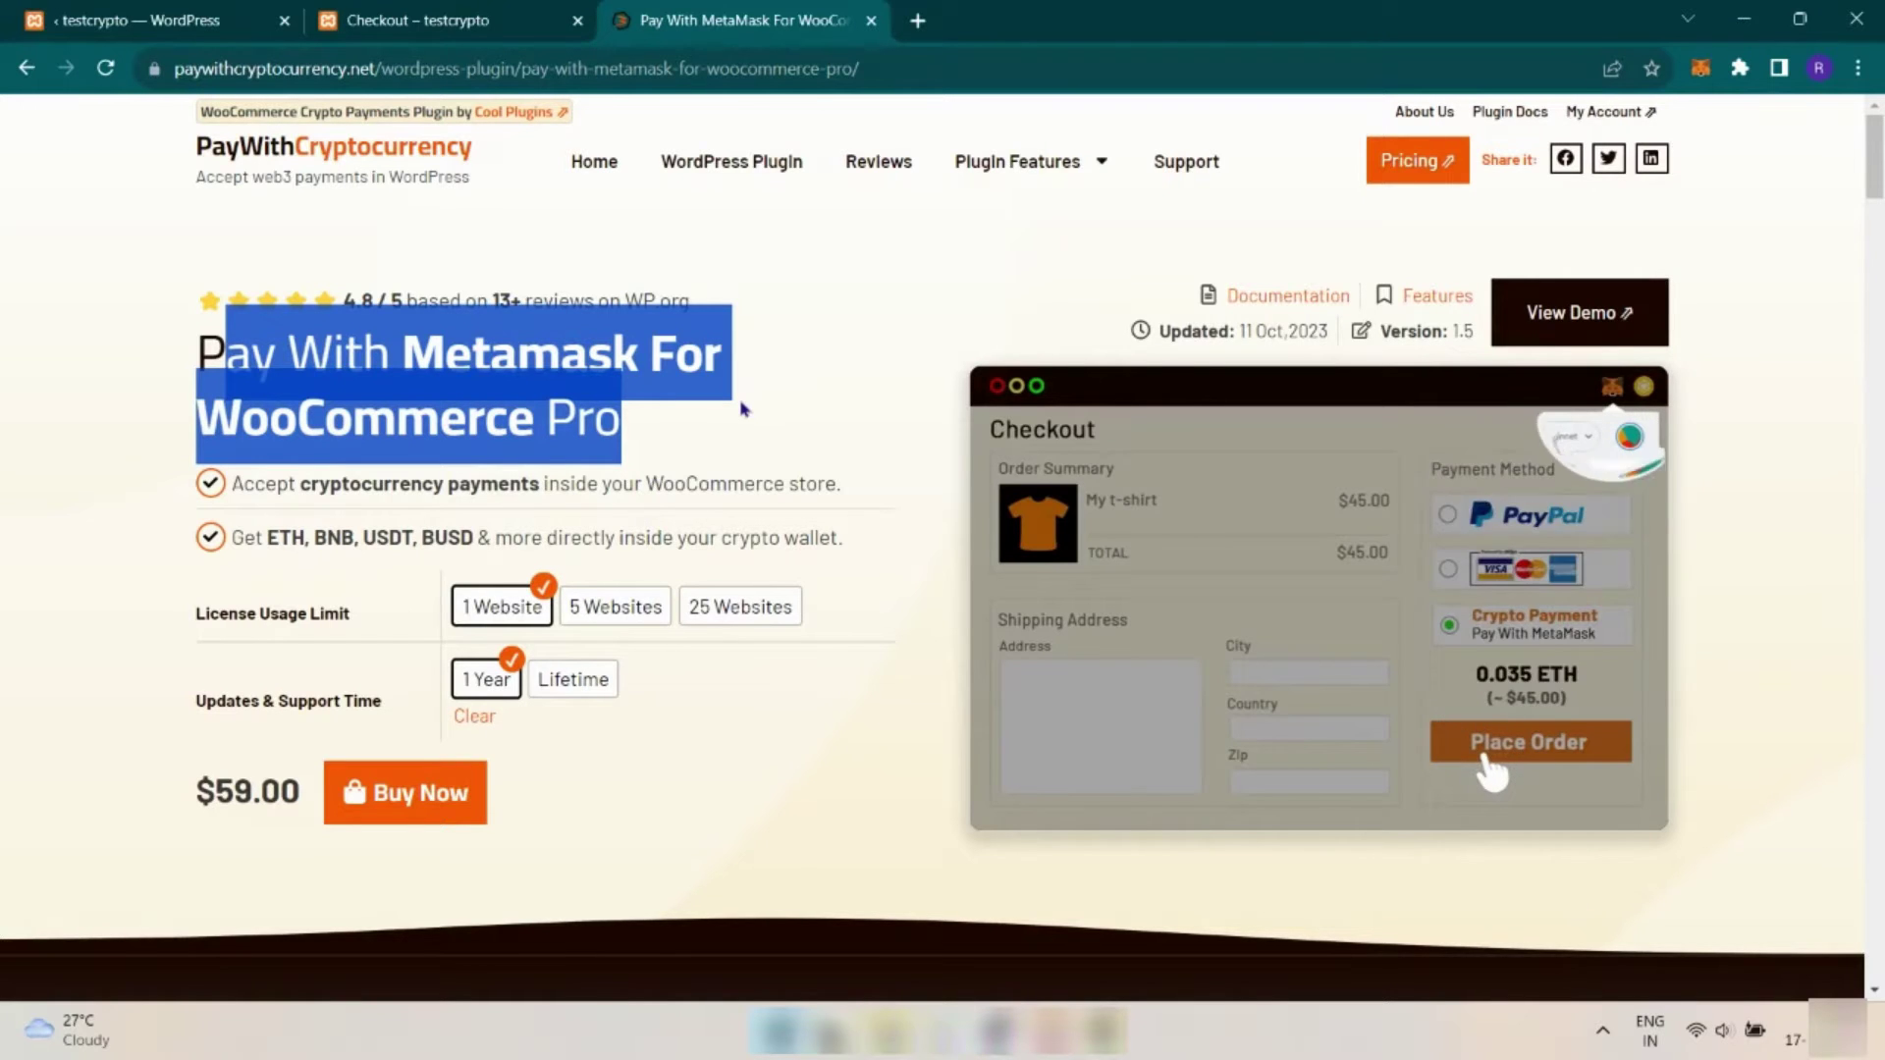
left_click(744, 409)
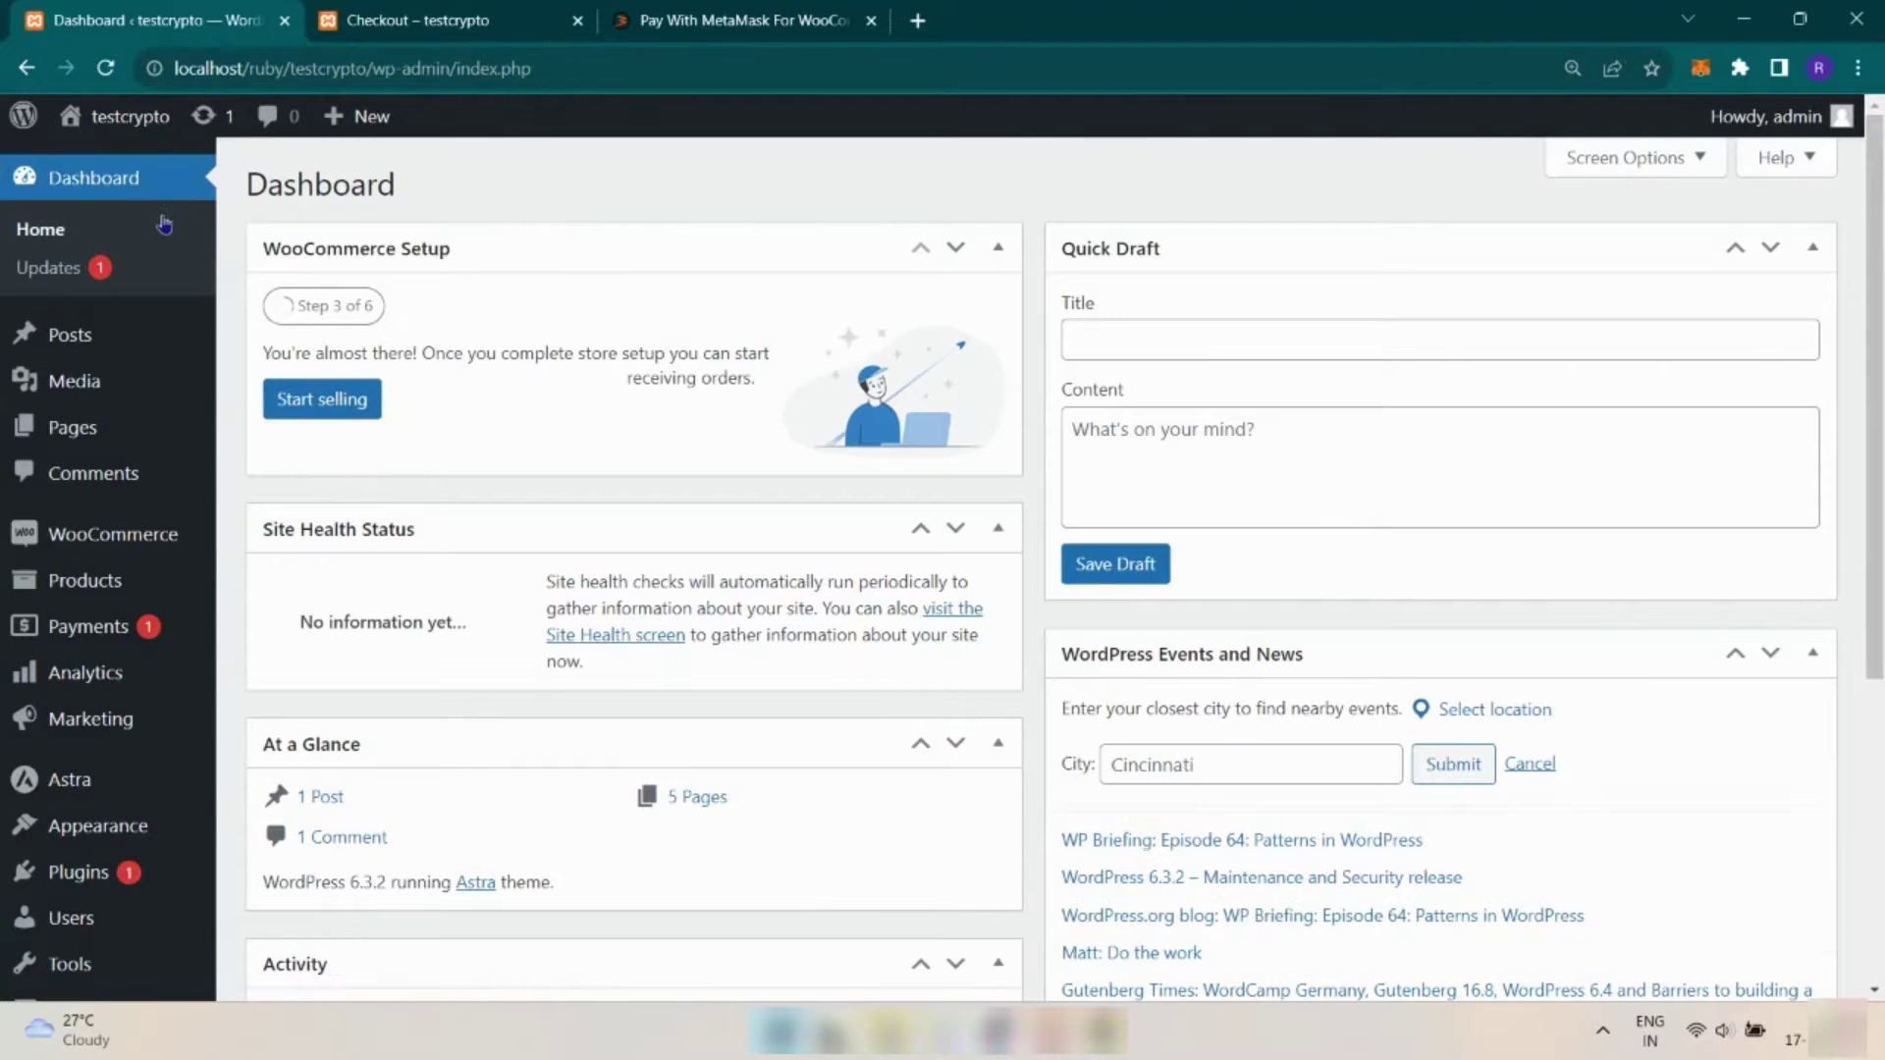
Step: Find, install and activate 'Pay With Metamask For WooCommerce' from Add New Plugins, then open WooCommerce > MetaMask settings
mouse_move(127, 887)
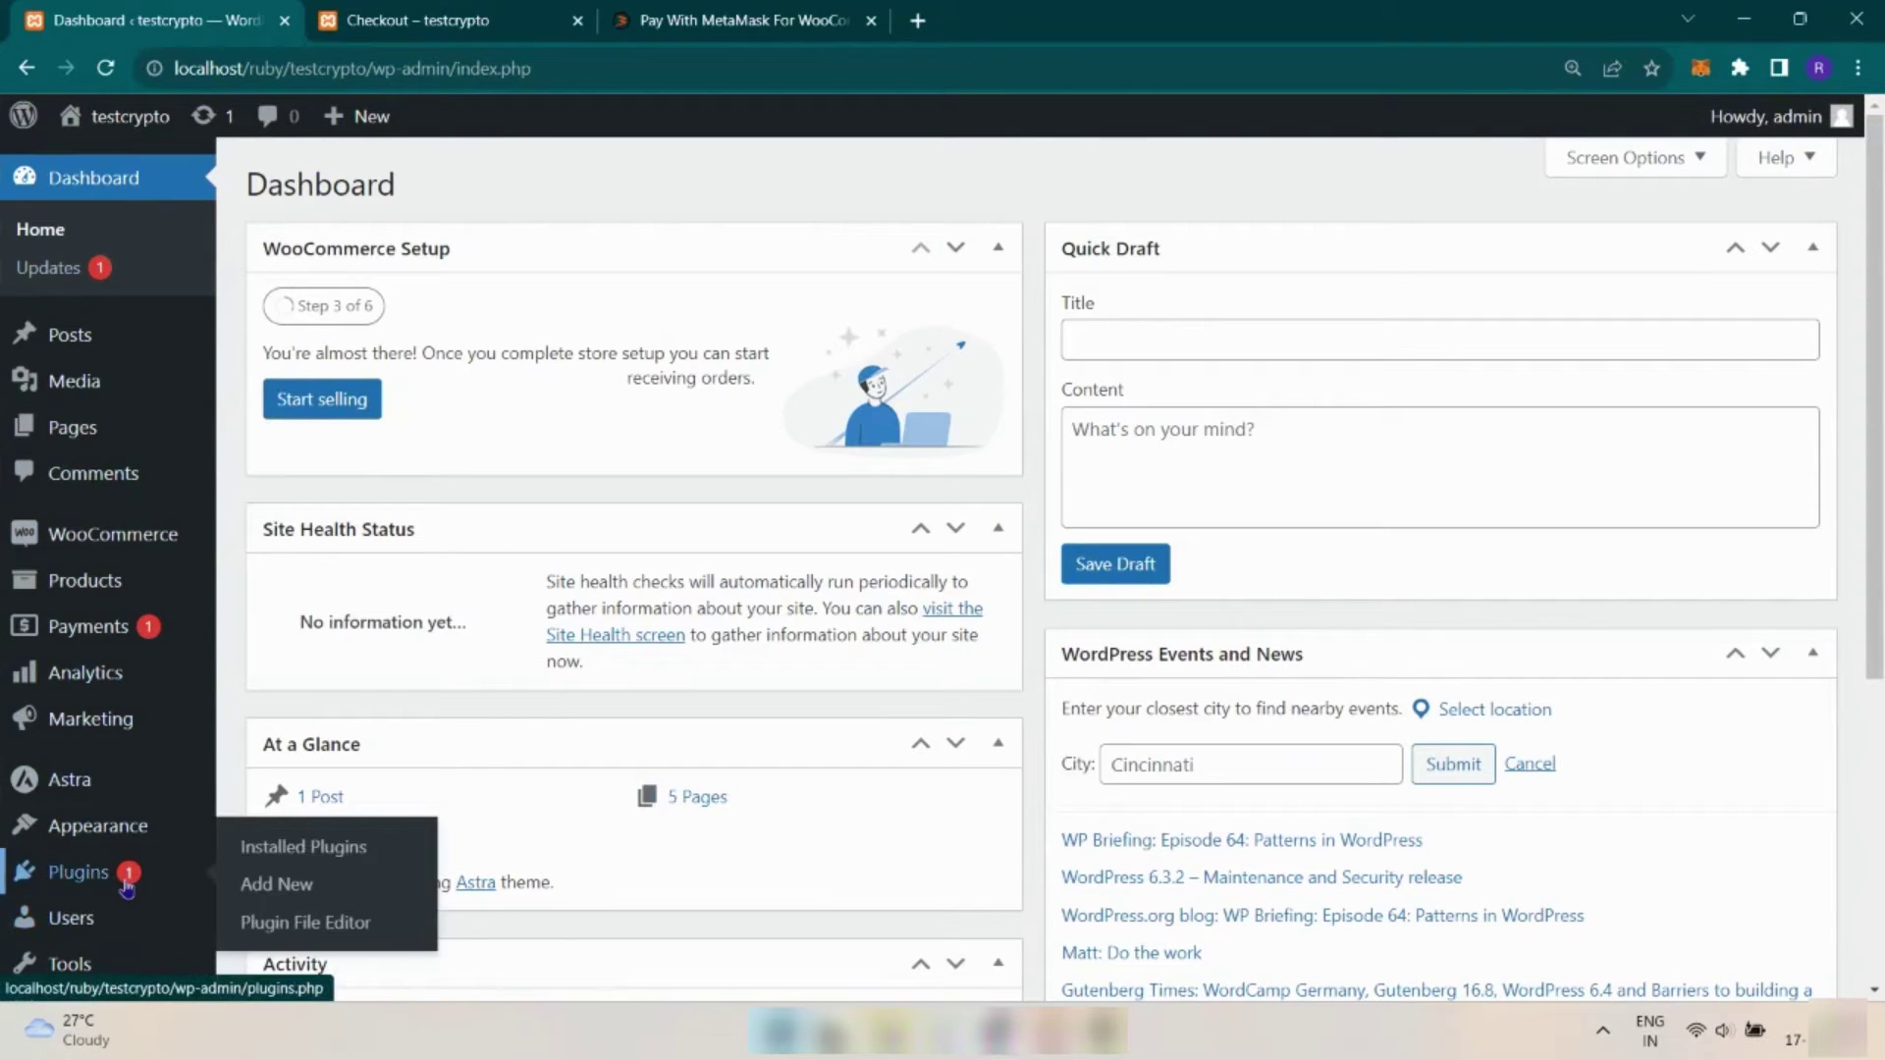
left_click(287, 889)
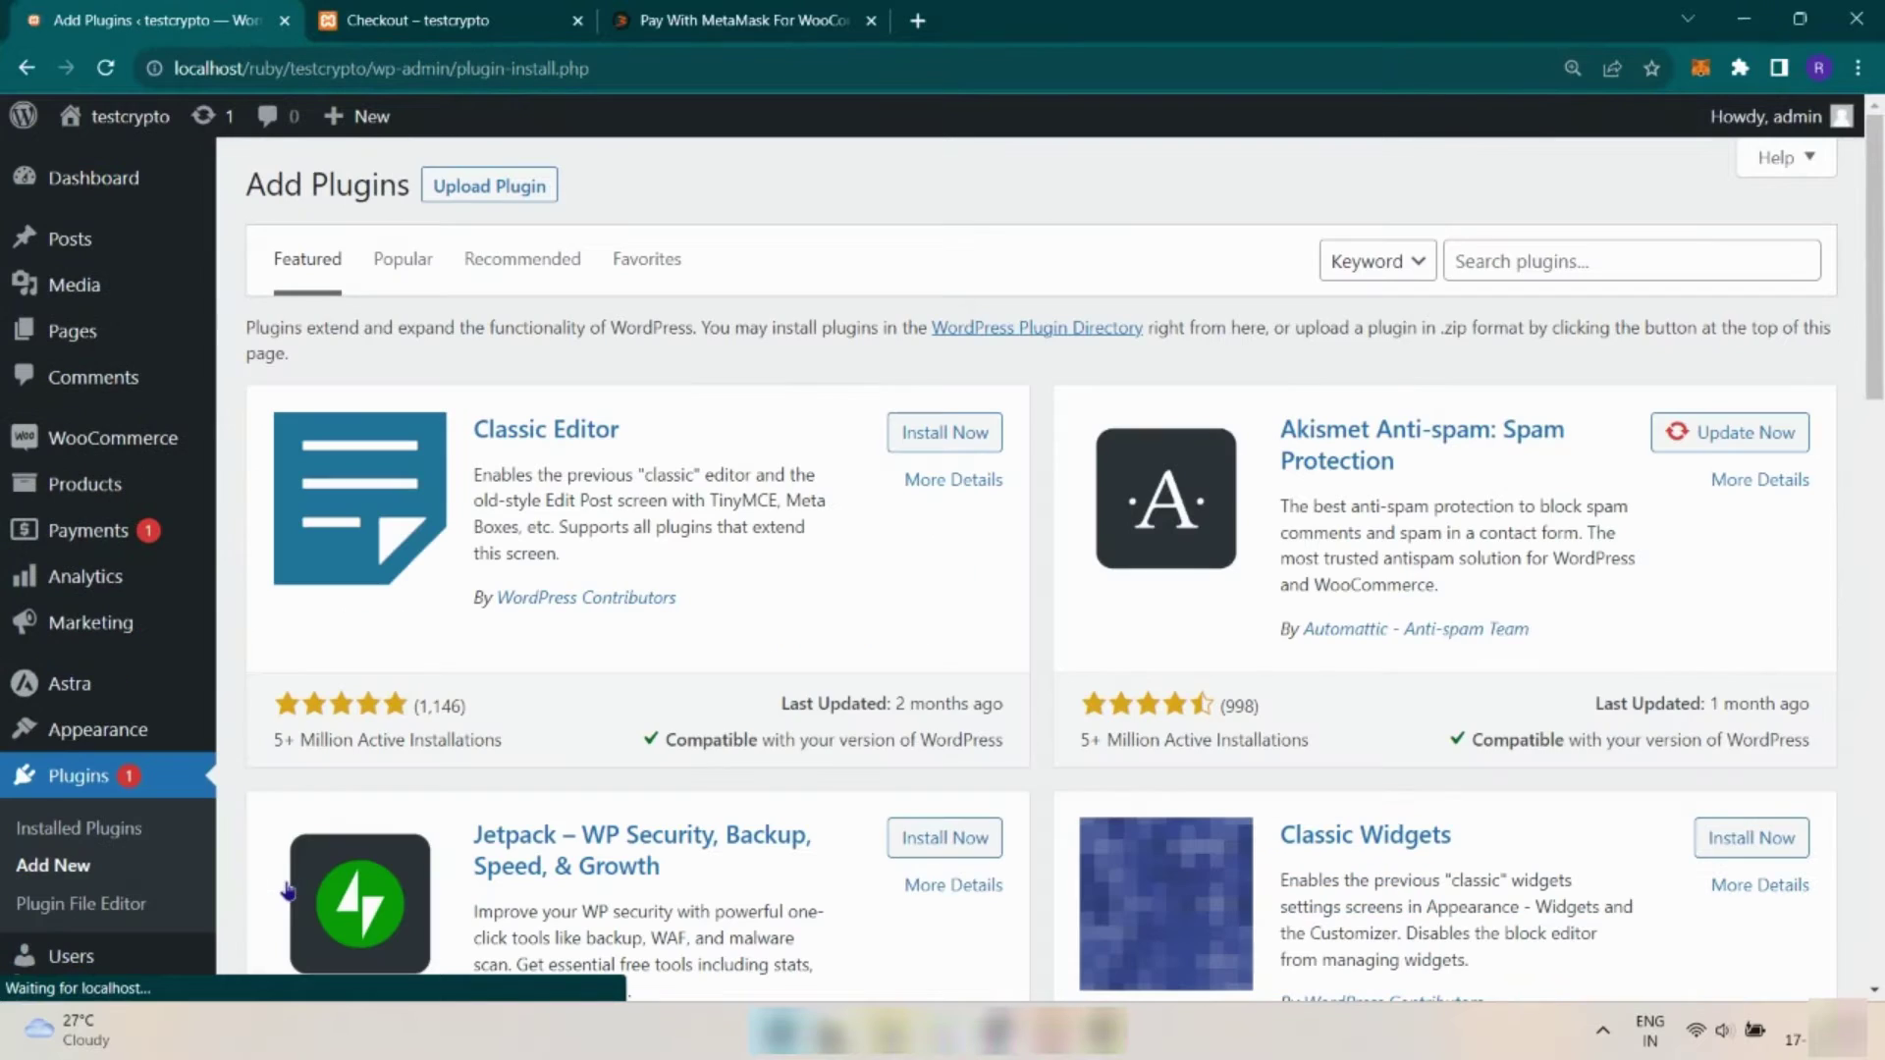
left_click(1632, 266)
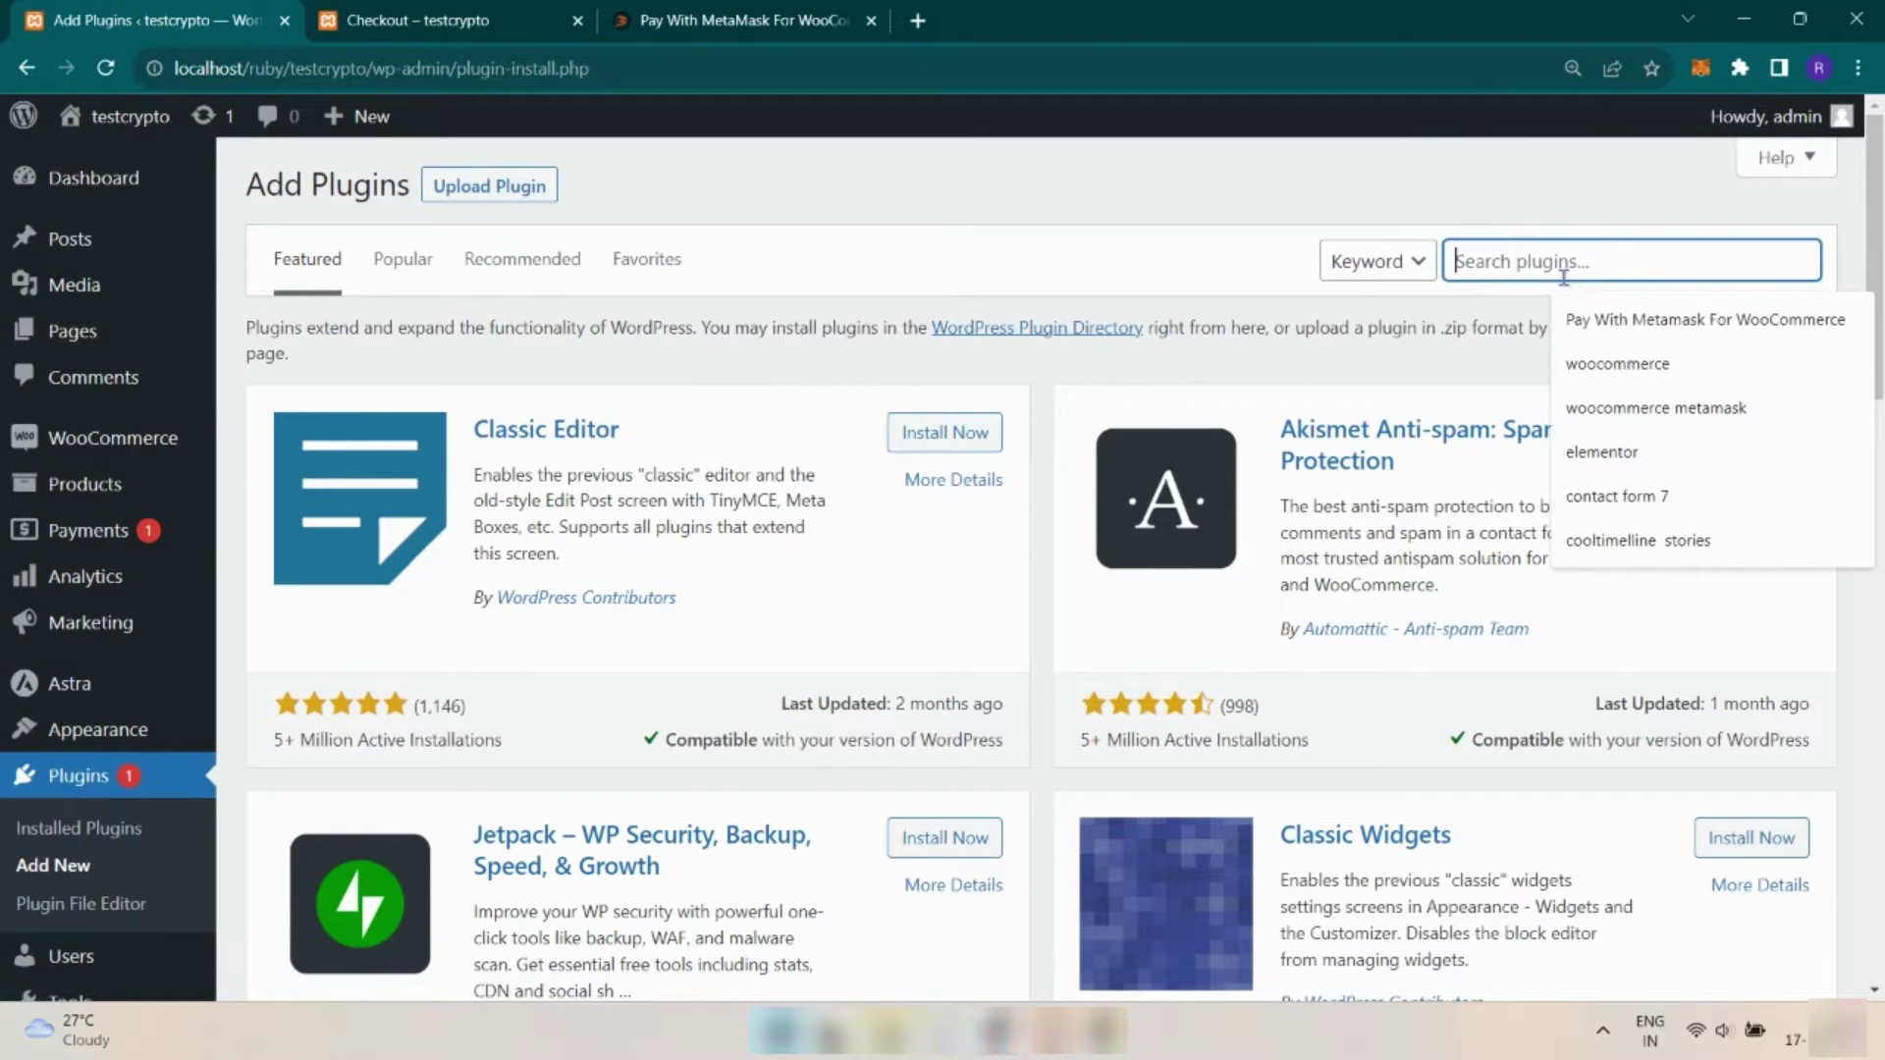
left_click(1590, 316)
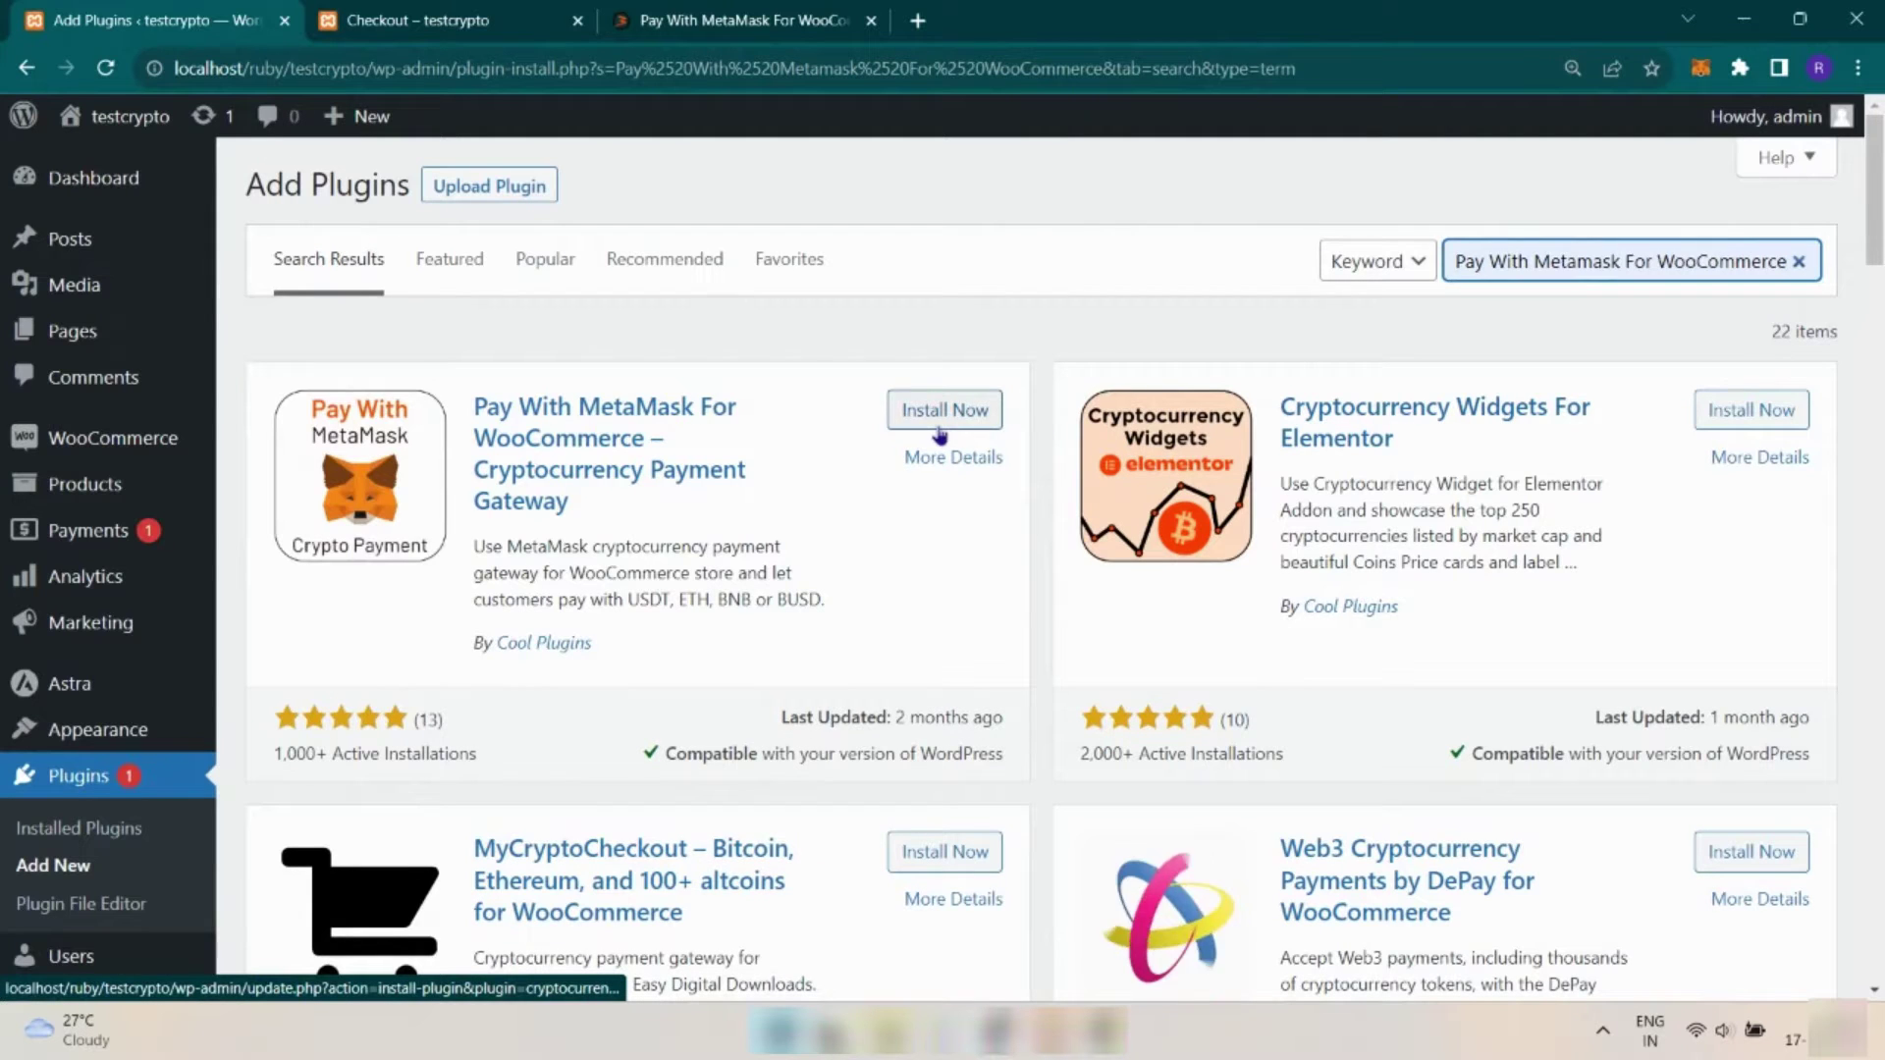
left_click(938, 417)
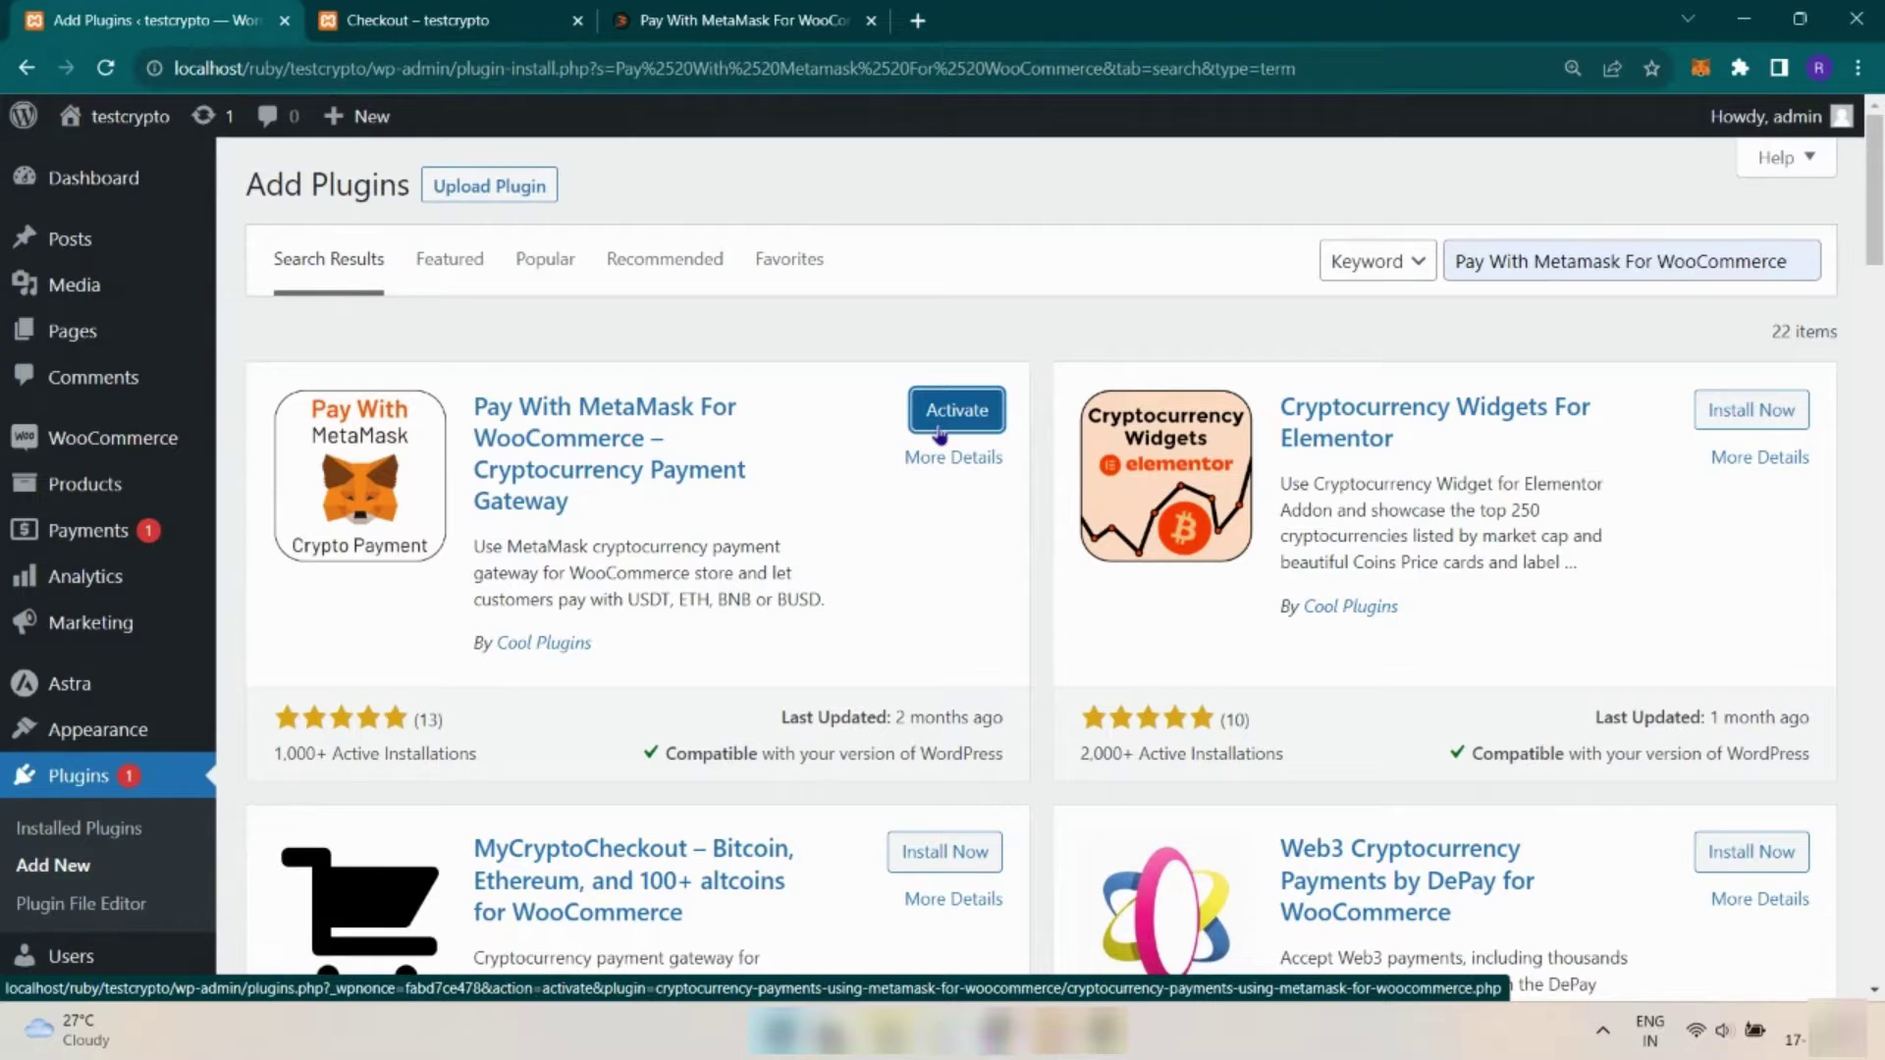
left_click(940, 432)
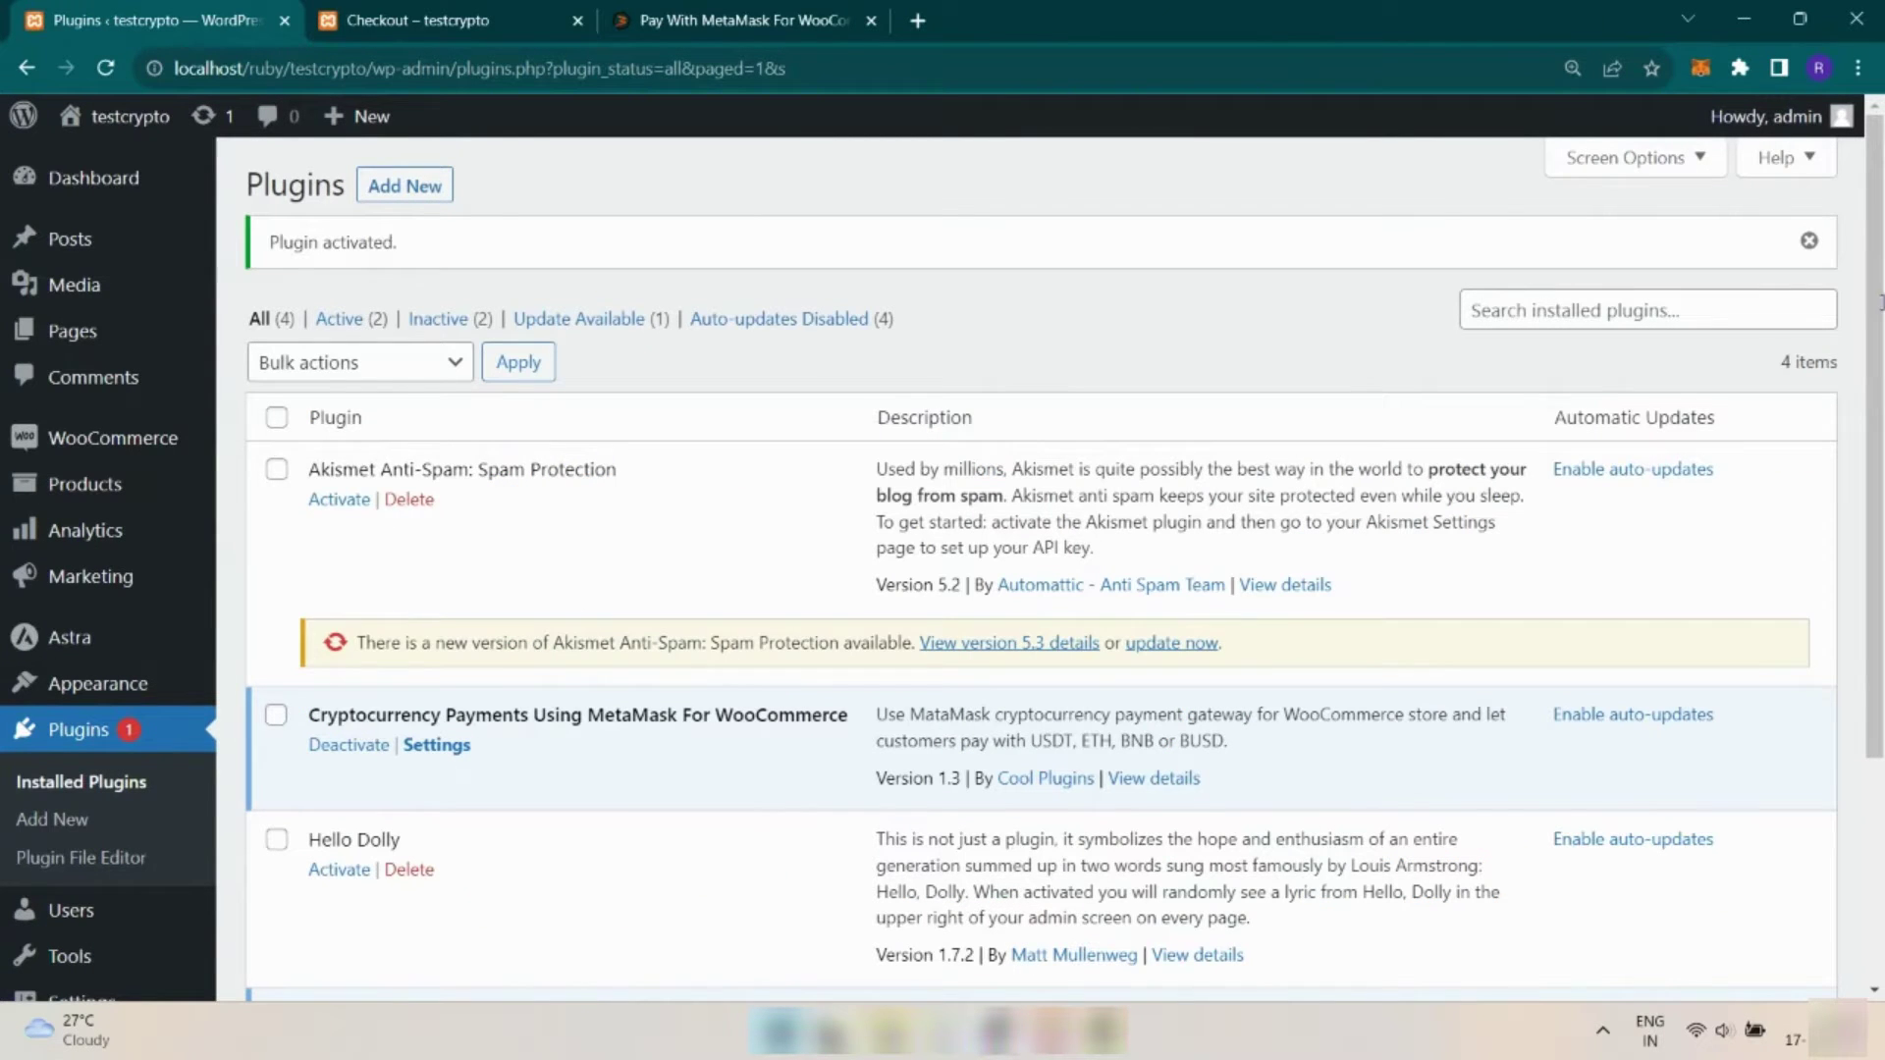
mouse_move(172, 440)
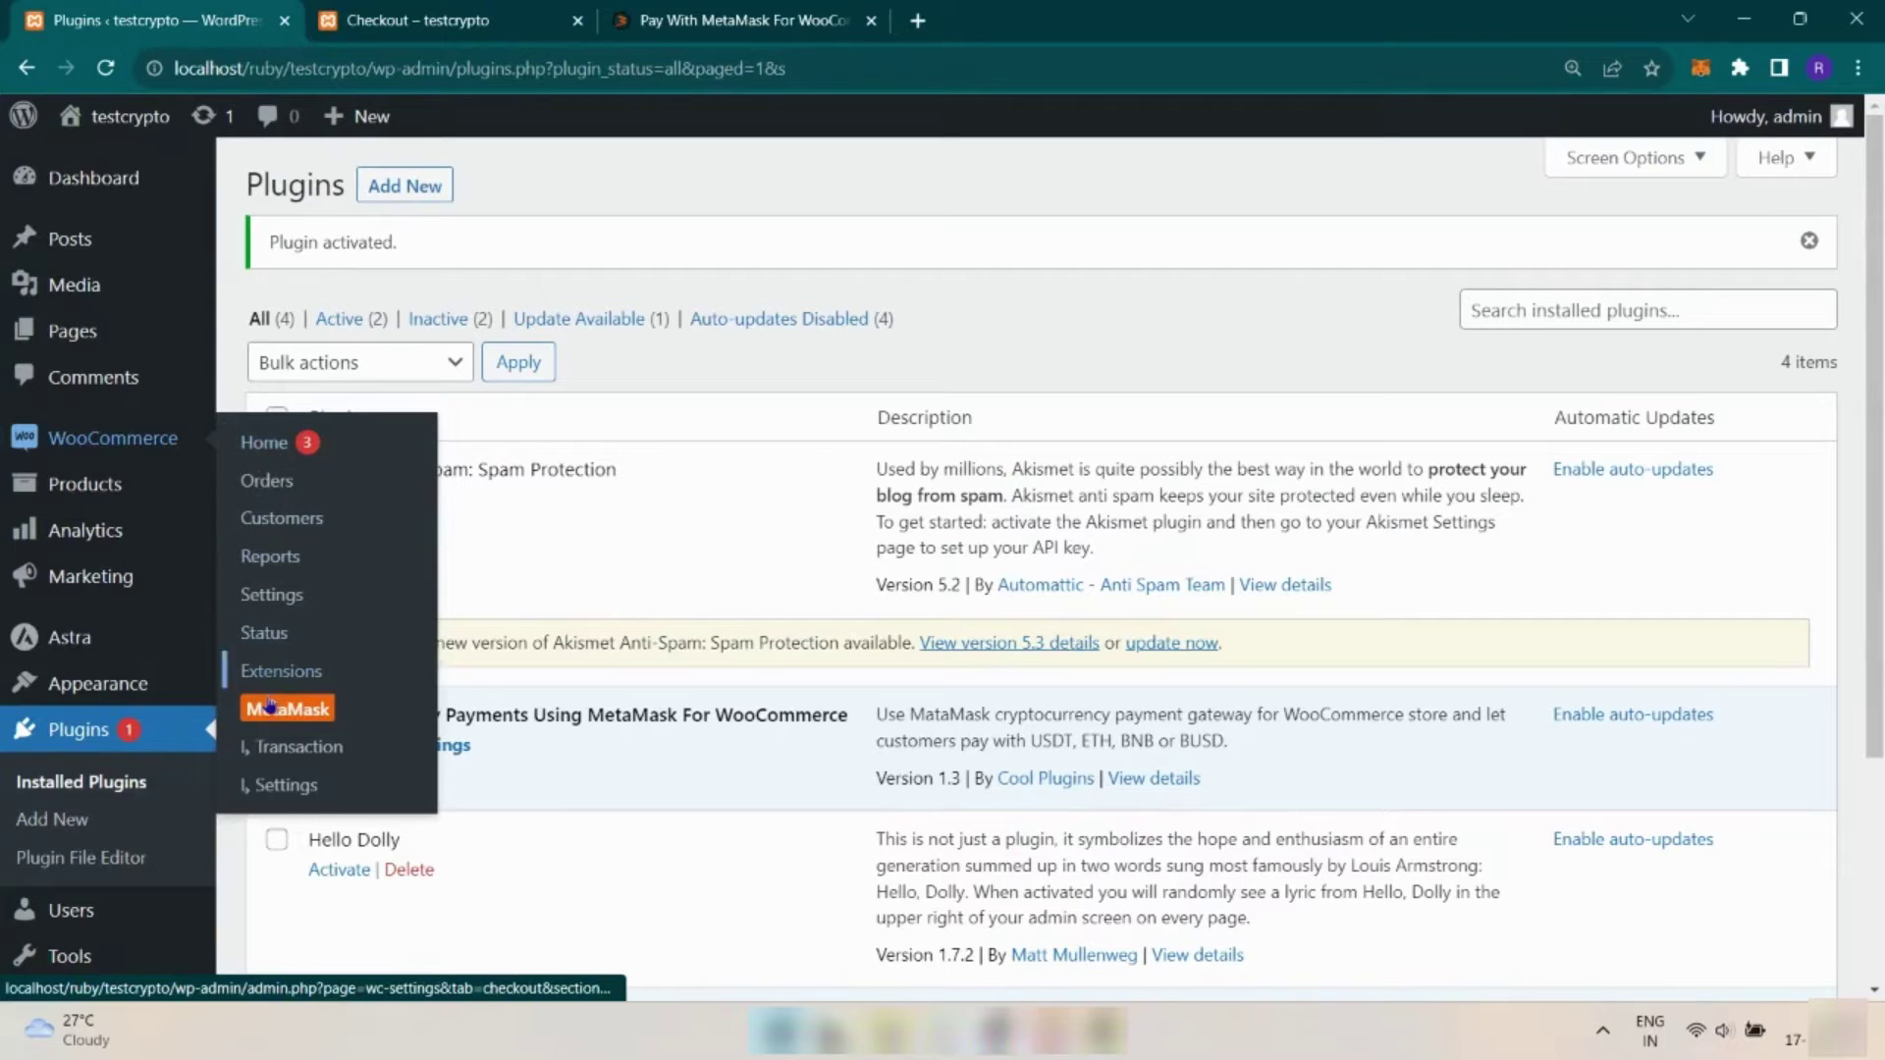
left_click(270, 784)
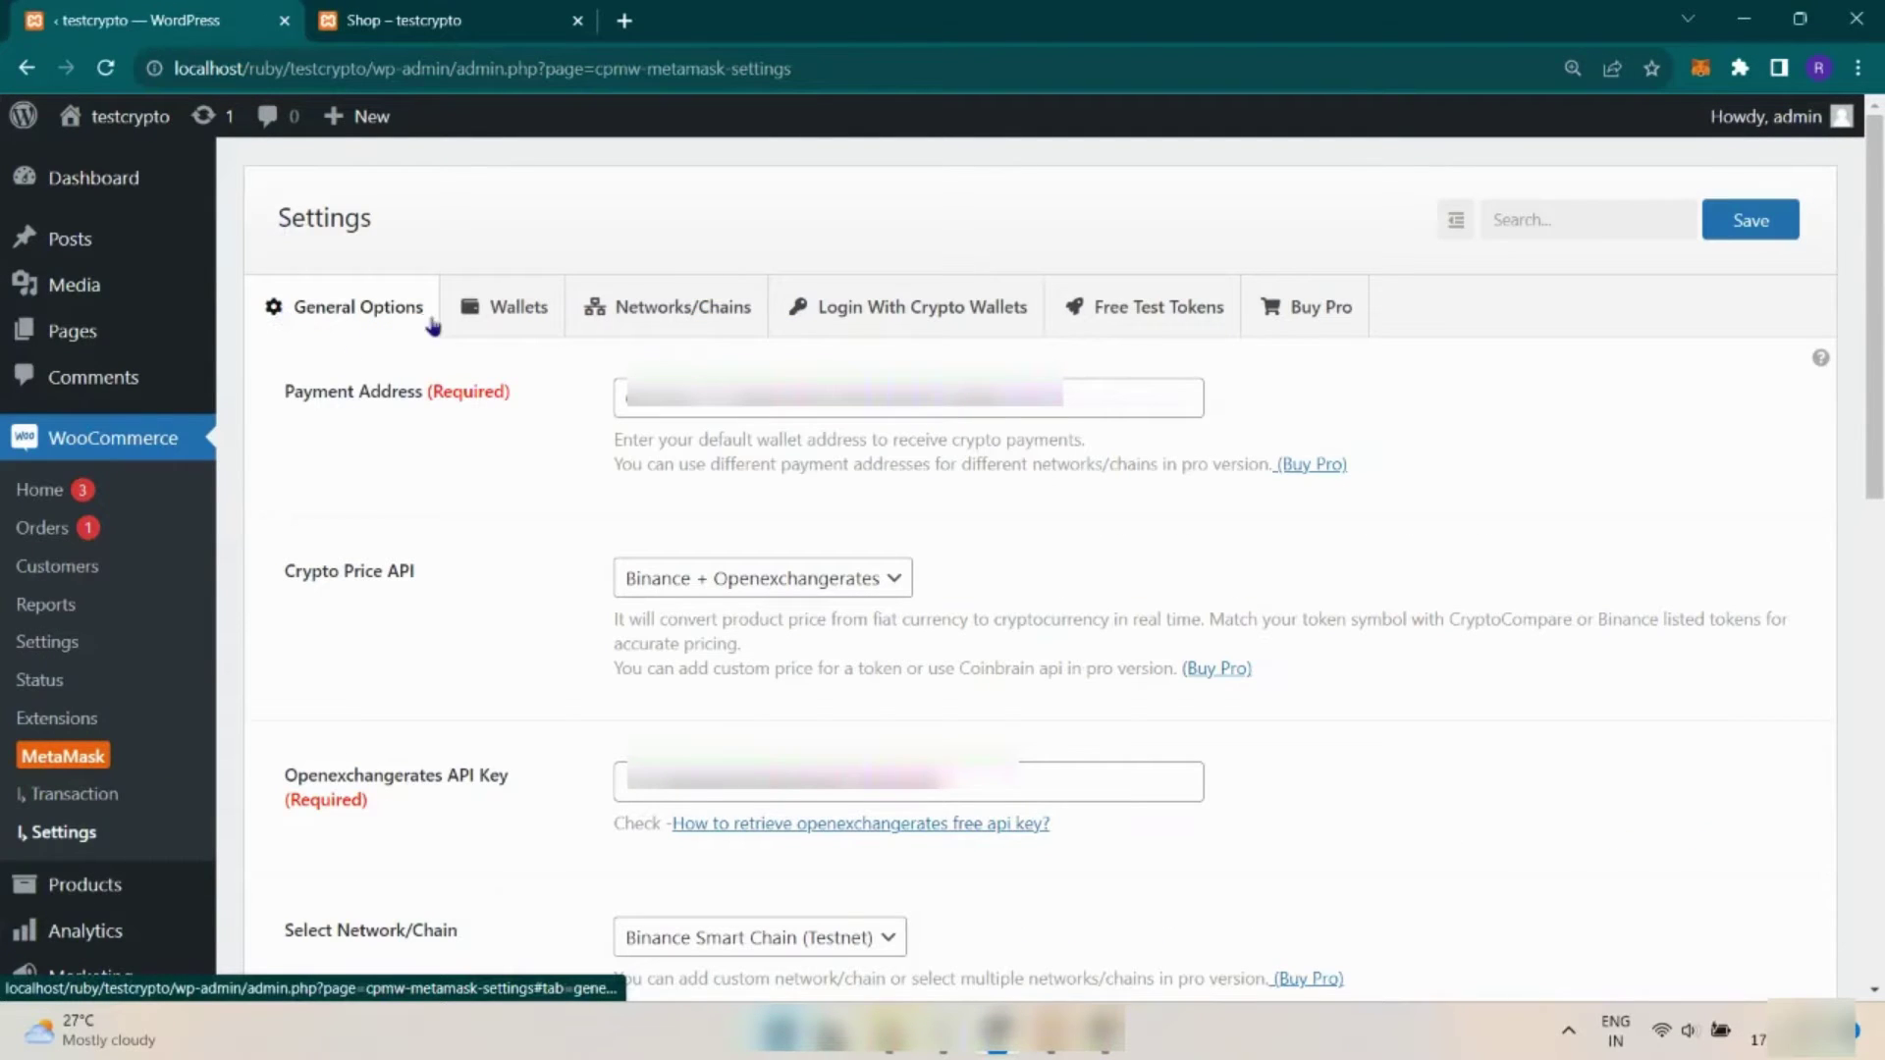
Step: Review Payment Address, keep Binance + Openexchangerates as the price API, and inspect the API key field
left_click_drag(281, 399, 555, 412)
left_click(556, 448)
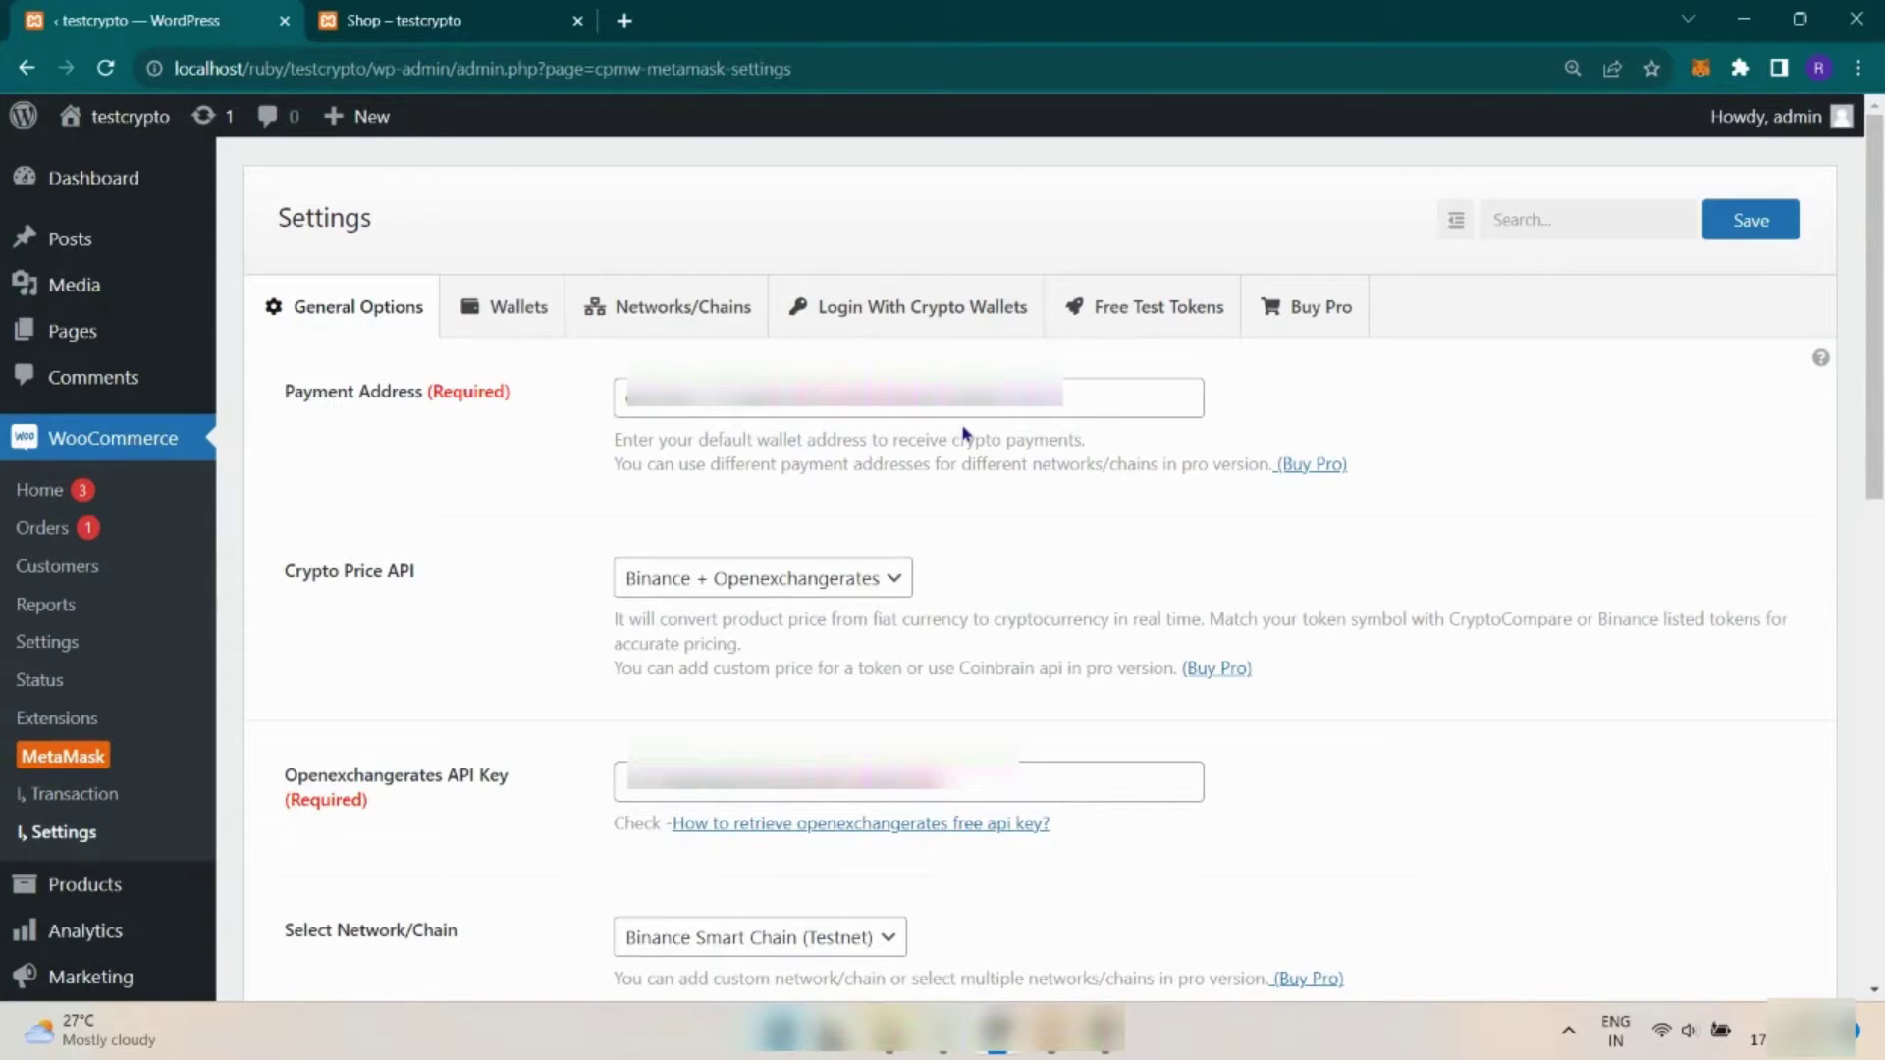
left_click_drag(284, 570, 469, 581)
left_click(467, 586)
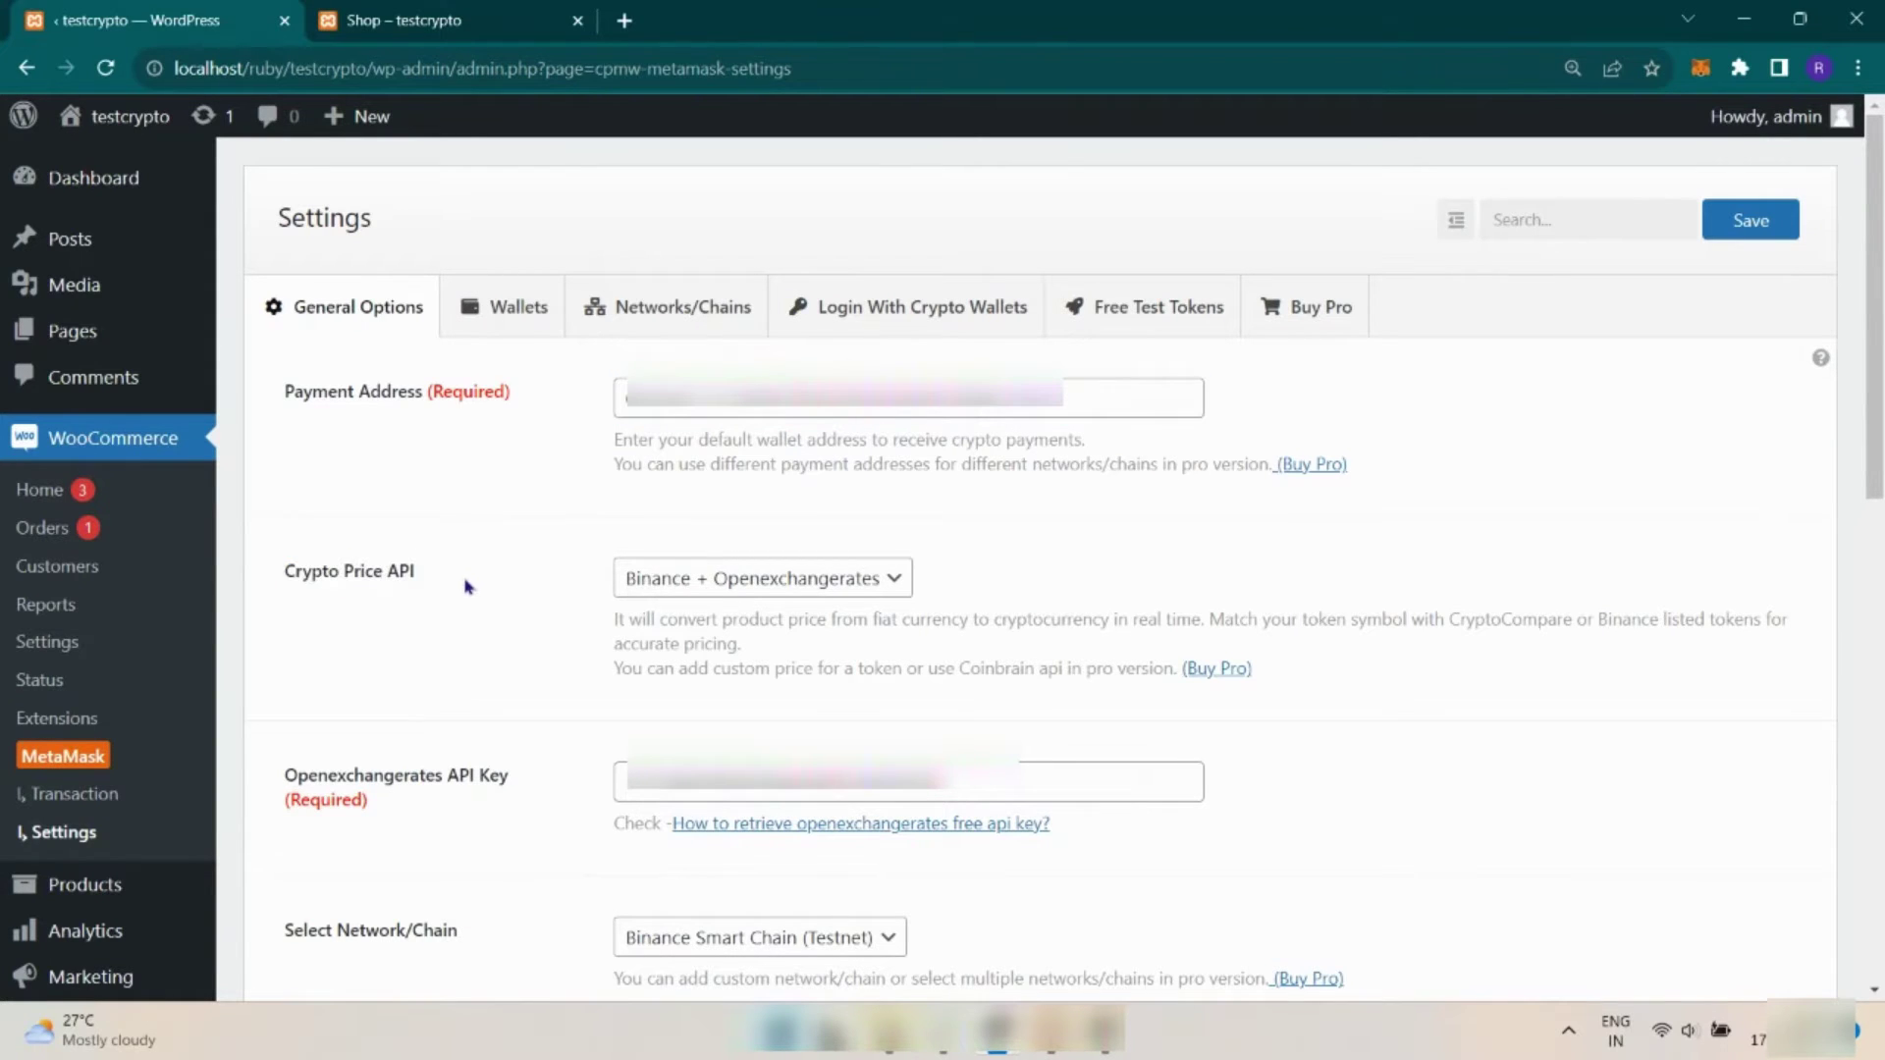
left_click(708, 589)
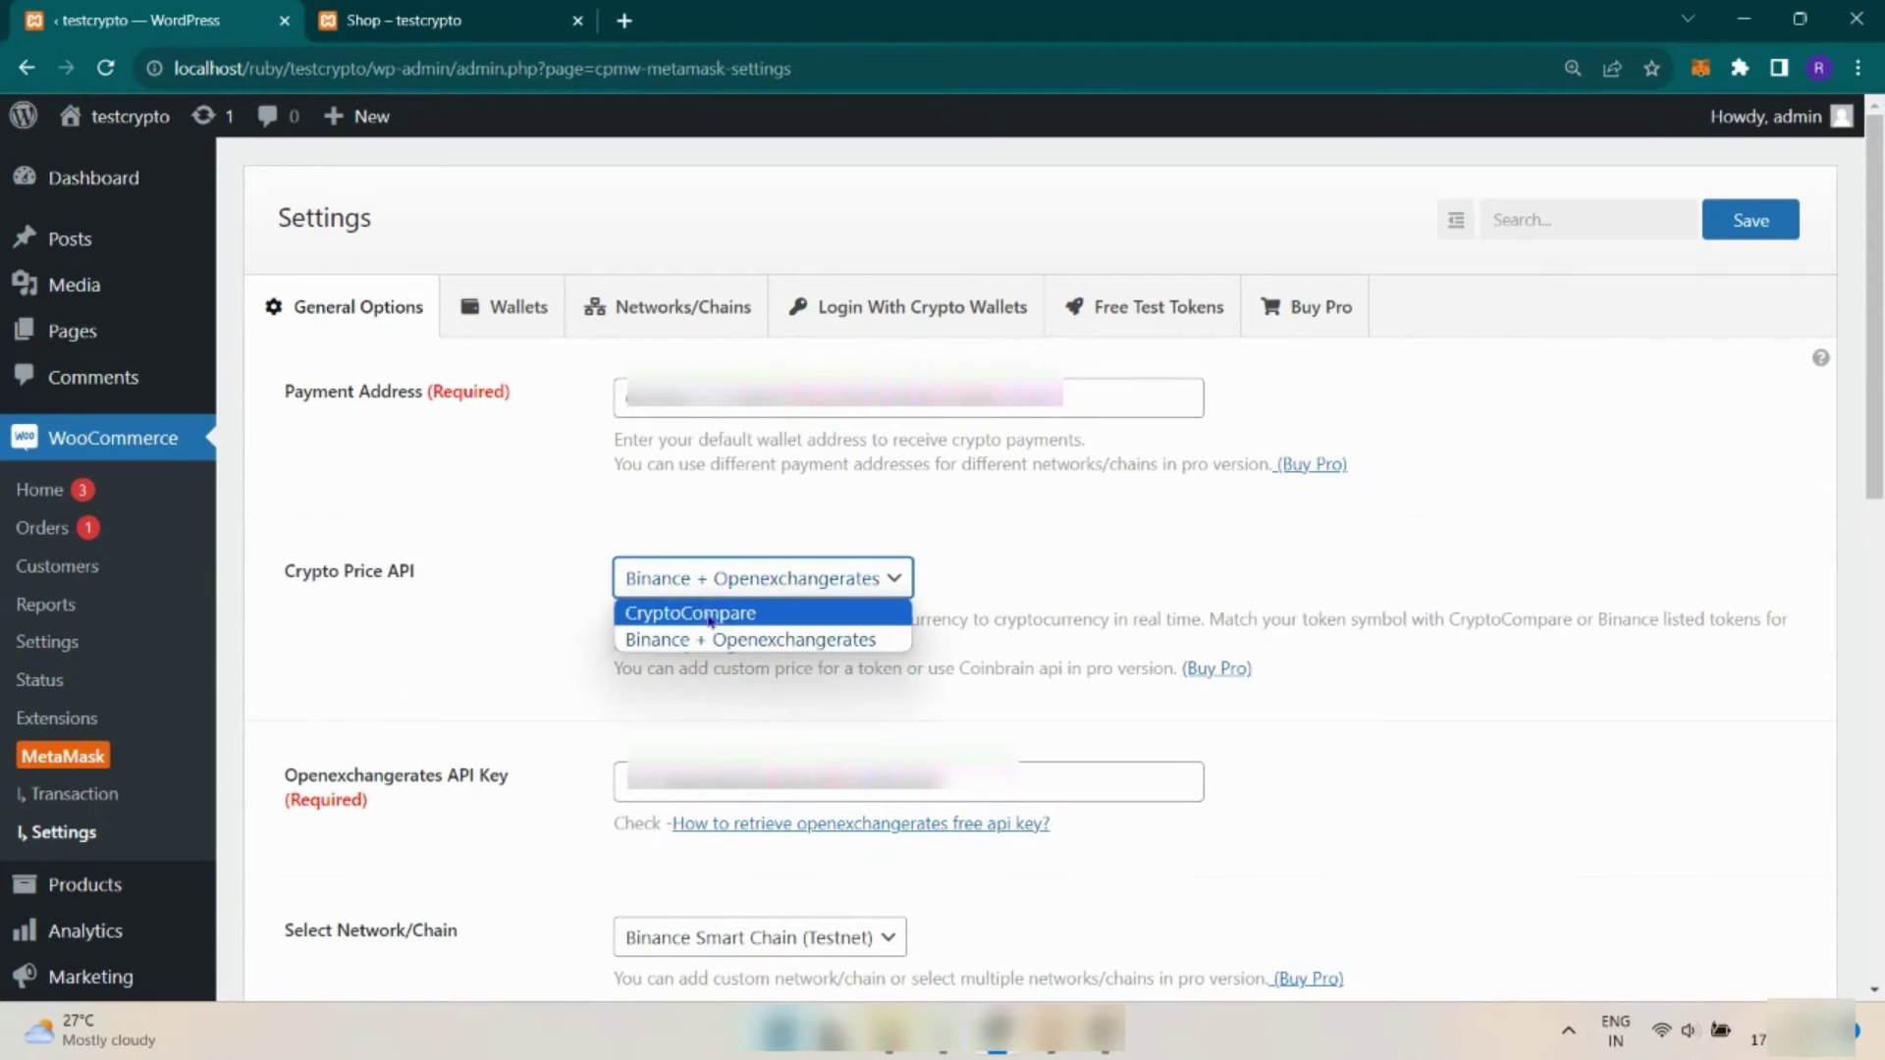
left_click(712, 580)
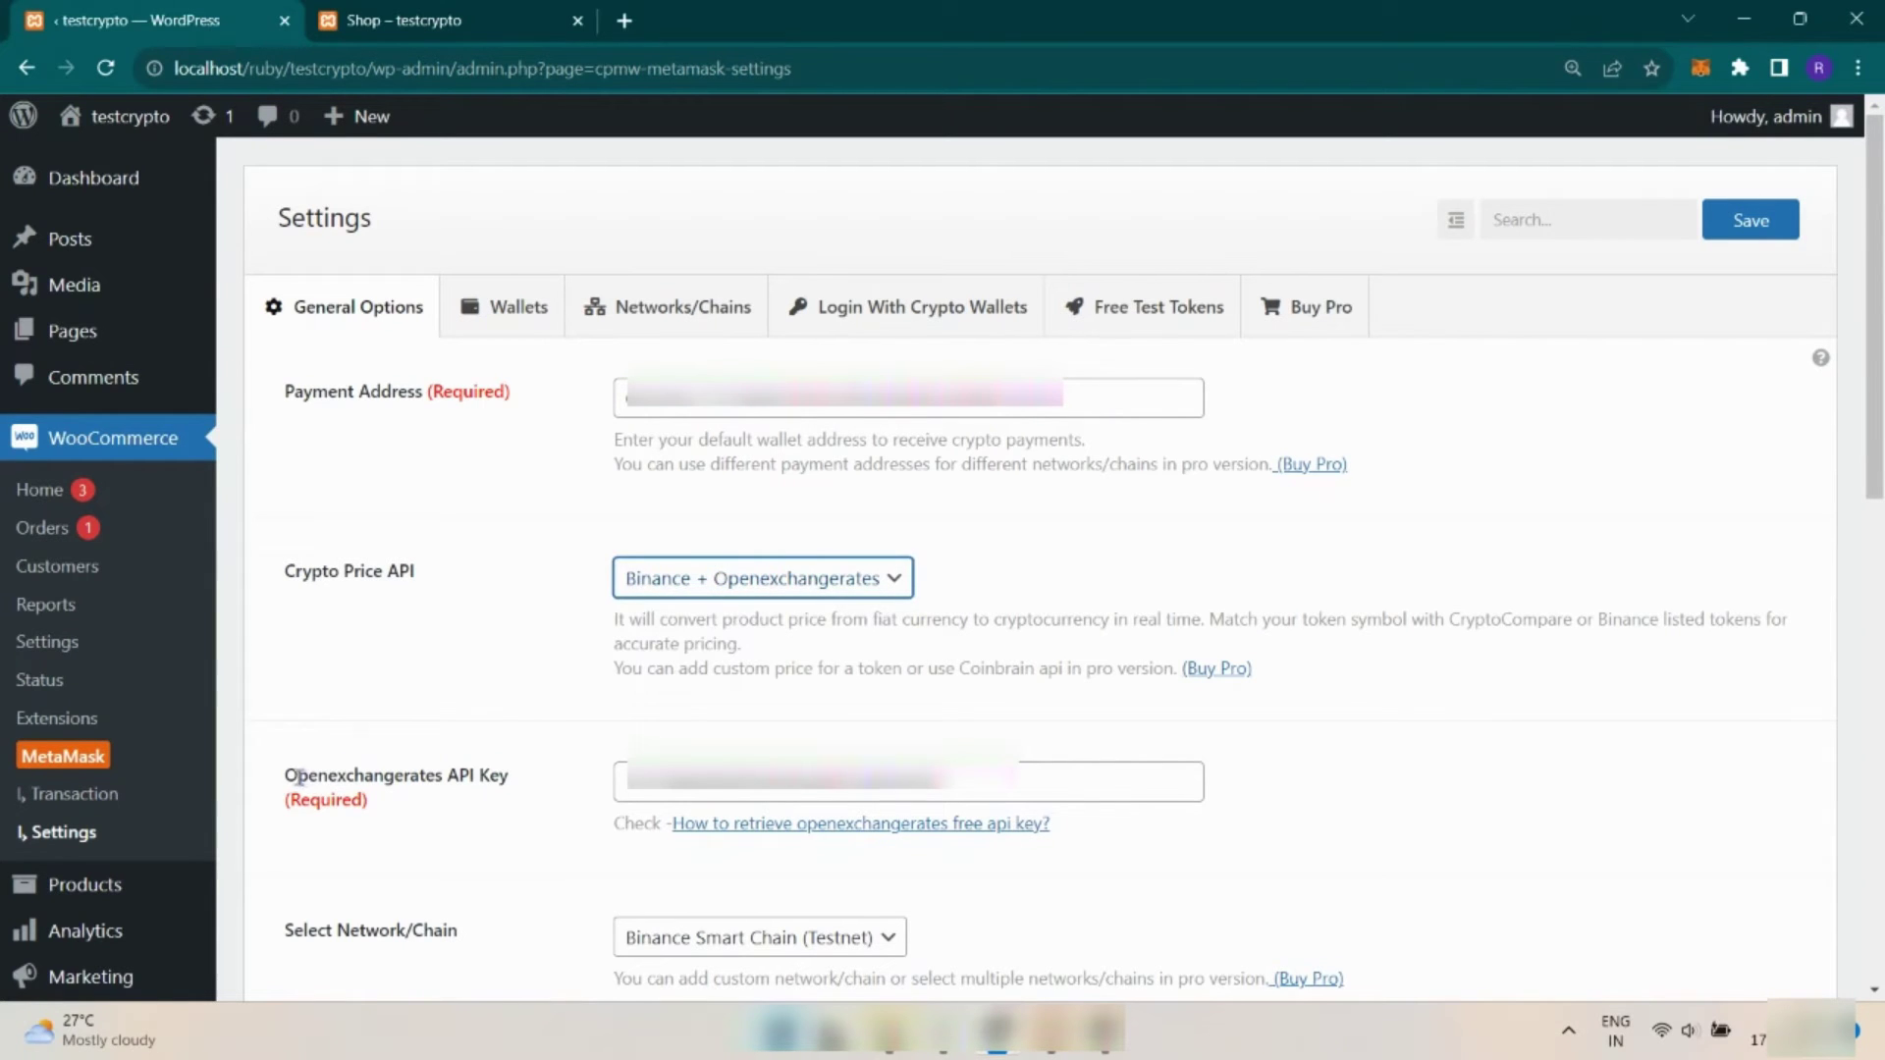
left_click_drag(285, 772, 510, 800)
left_click(511, 803)
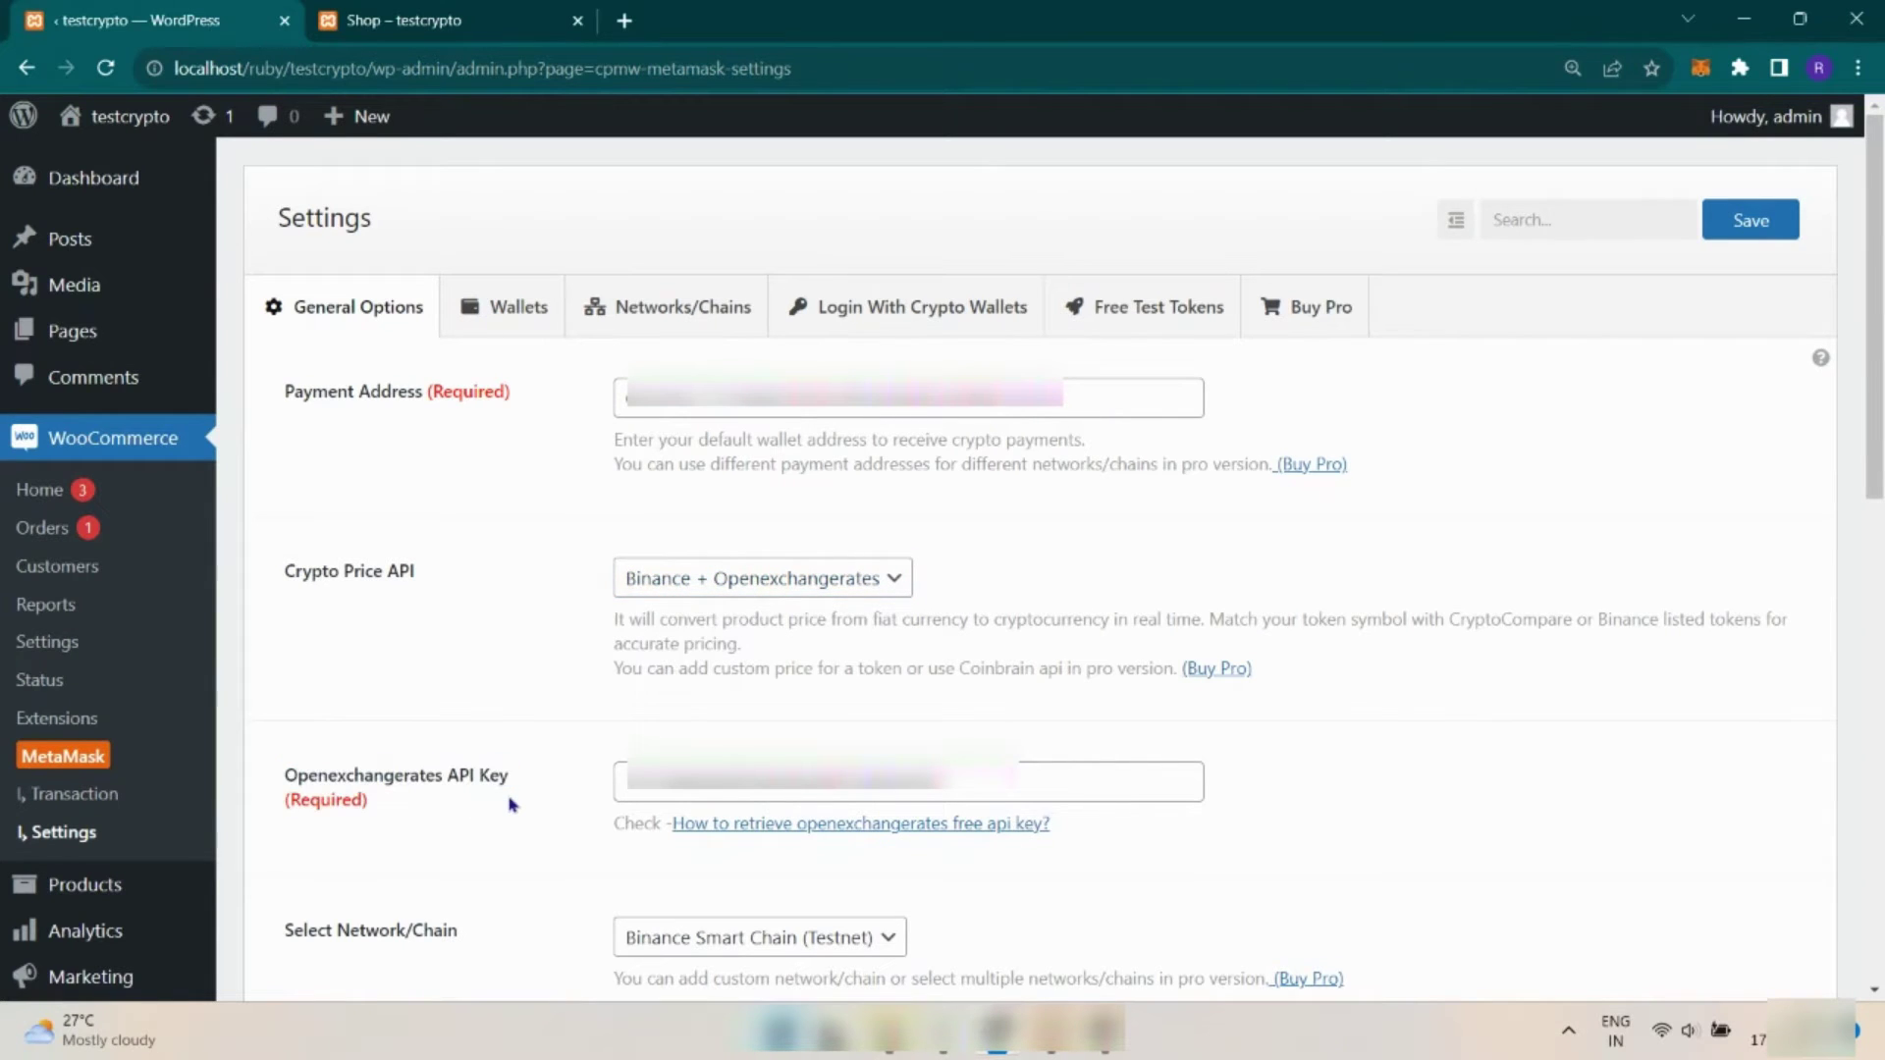
left_click(660, 790)
double_click(660, 790)
left_click(666, 789)
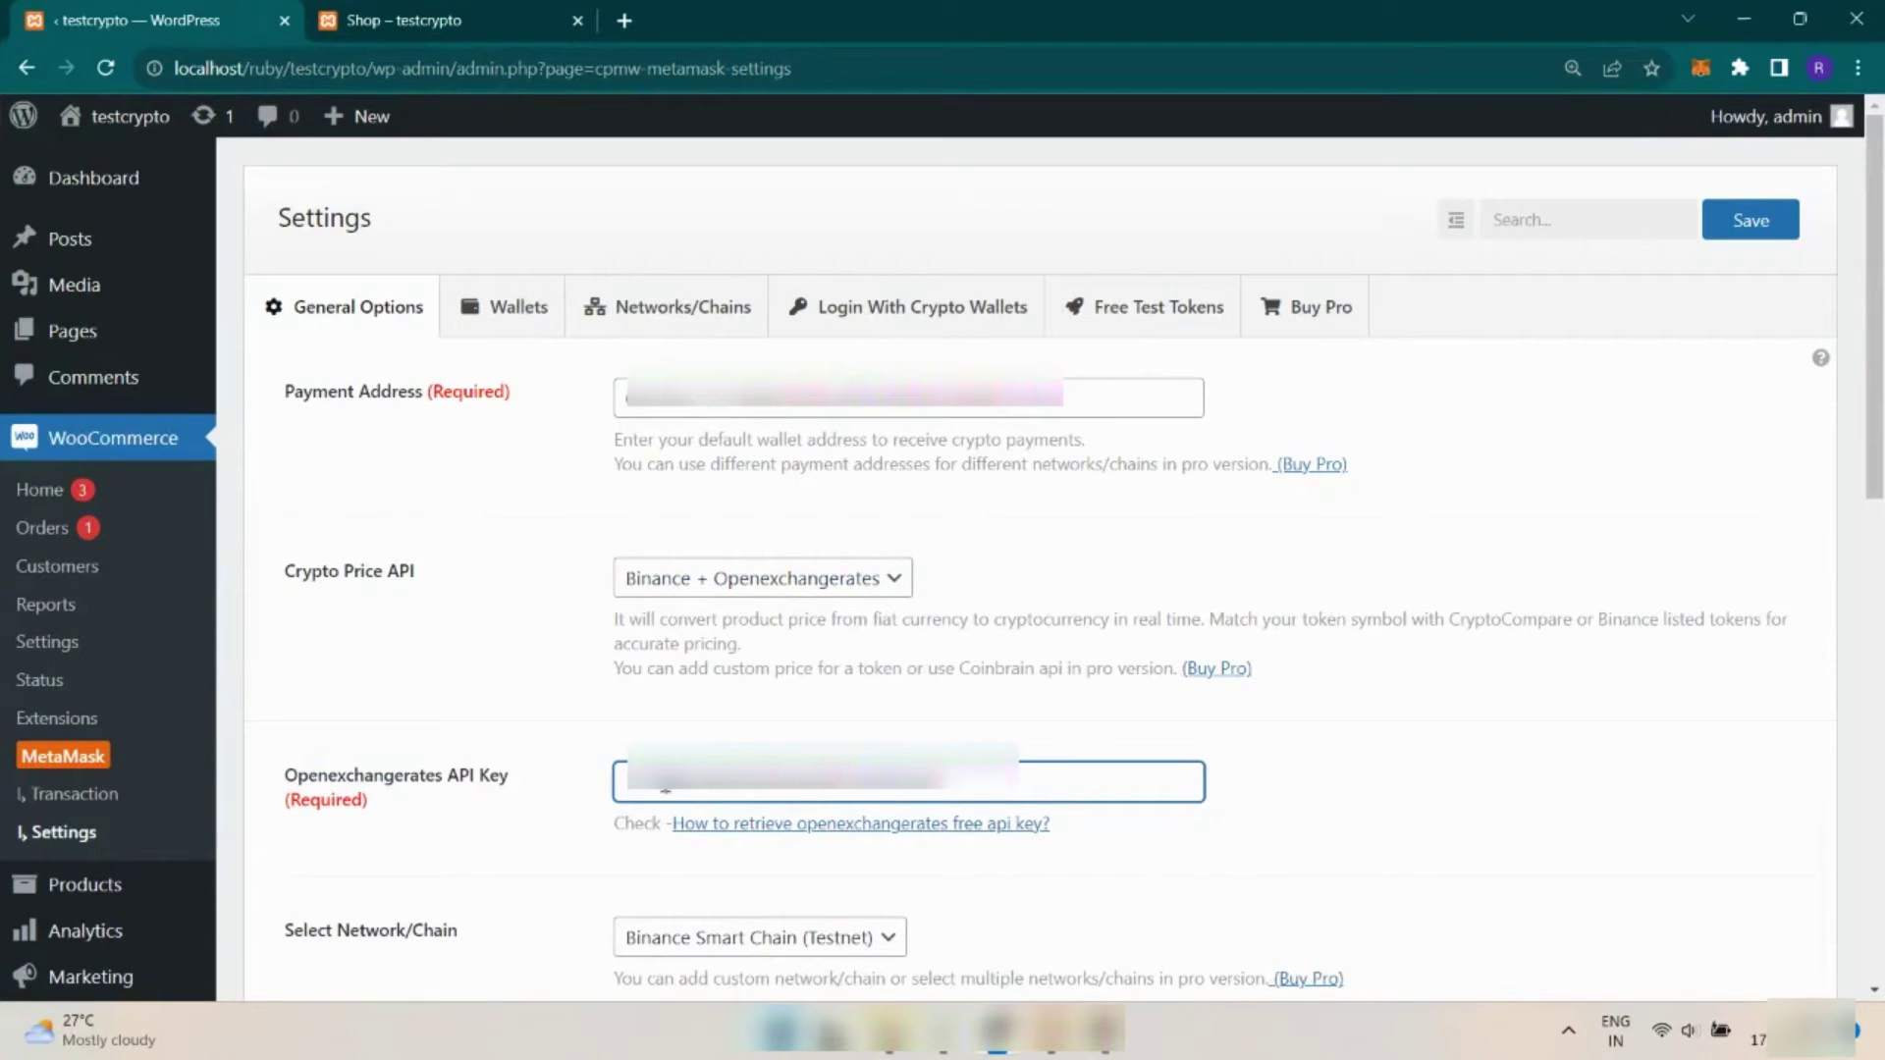
Step: Read the free Open Exchange Rates API key guide in a new tab, then return to settings
left_click(742, 825)
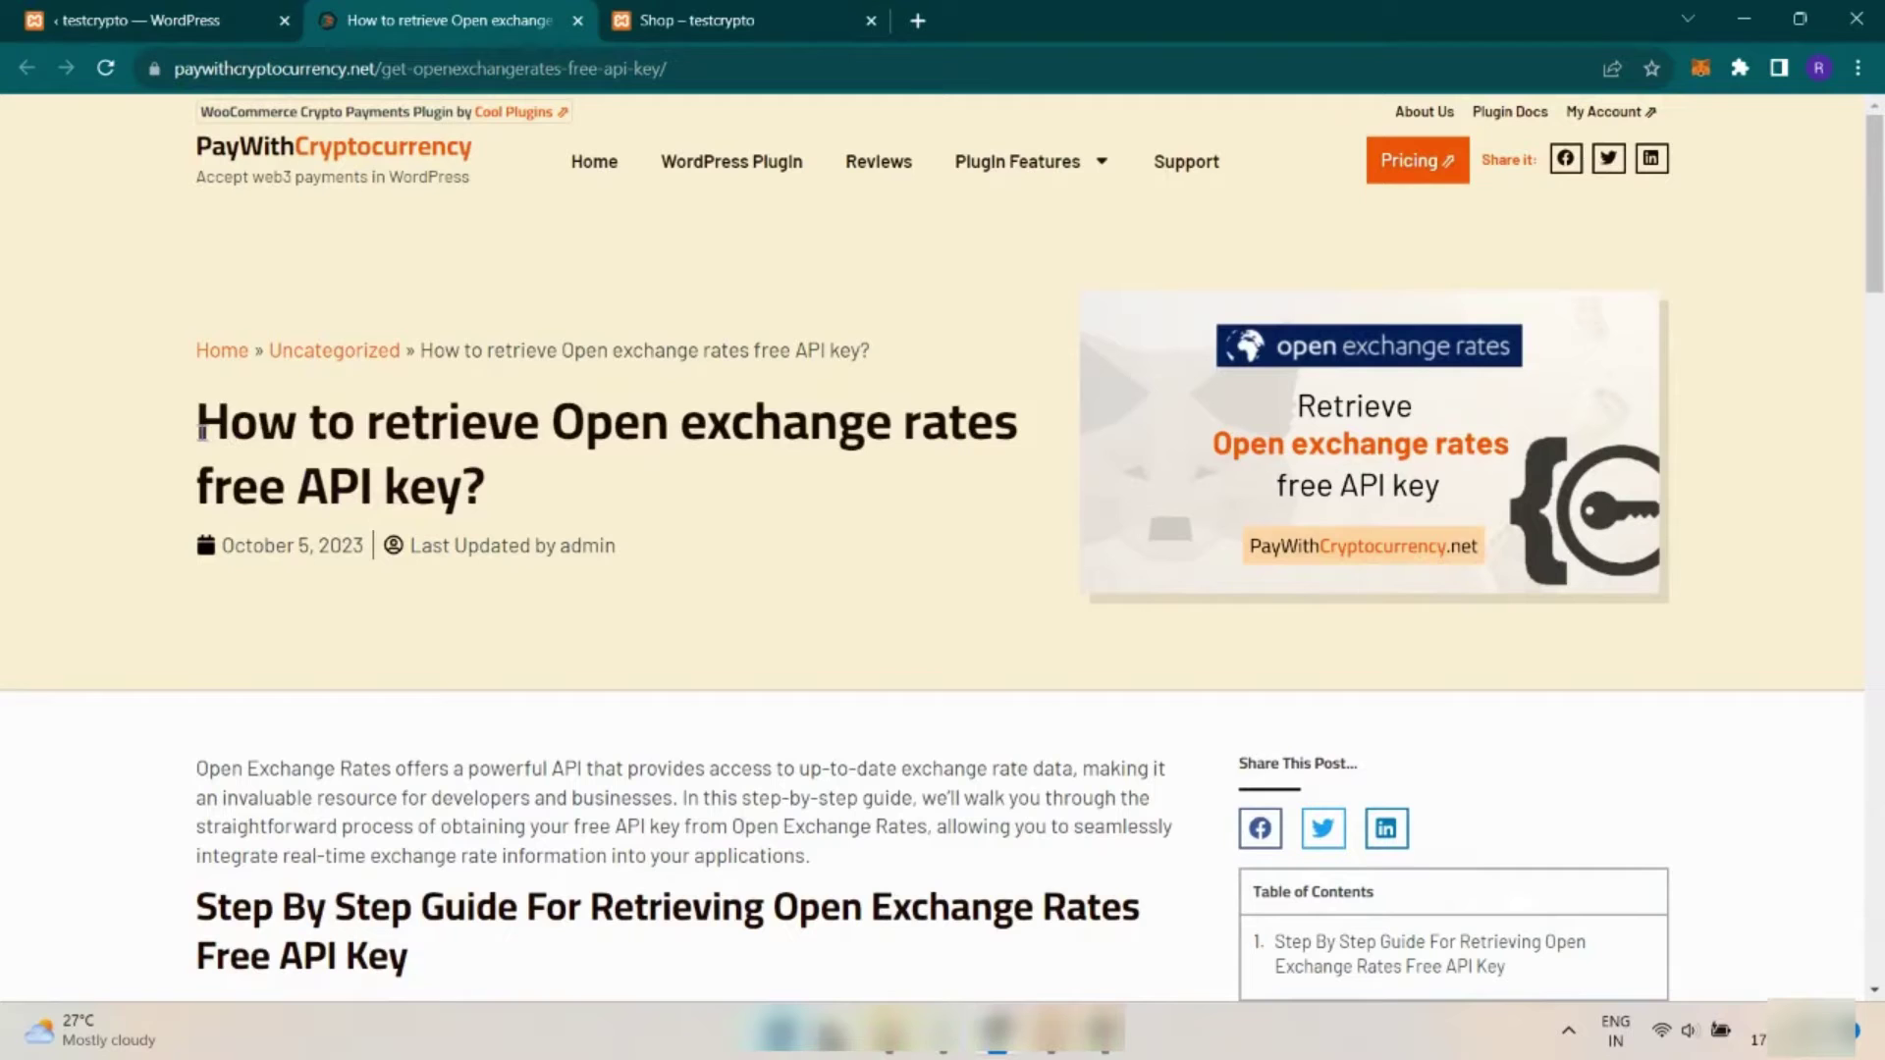
left_click_drag(201, 432, 596, 540)
left_click(606, 661)
scroll(609, 664, "down", 5)
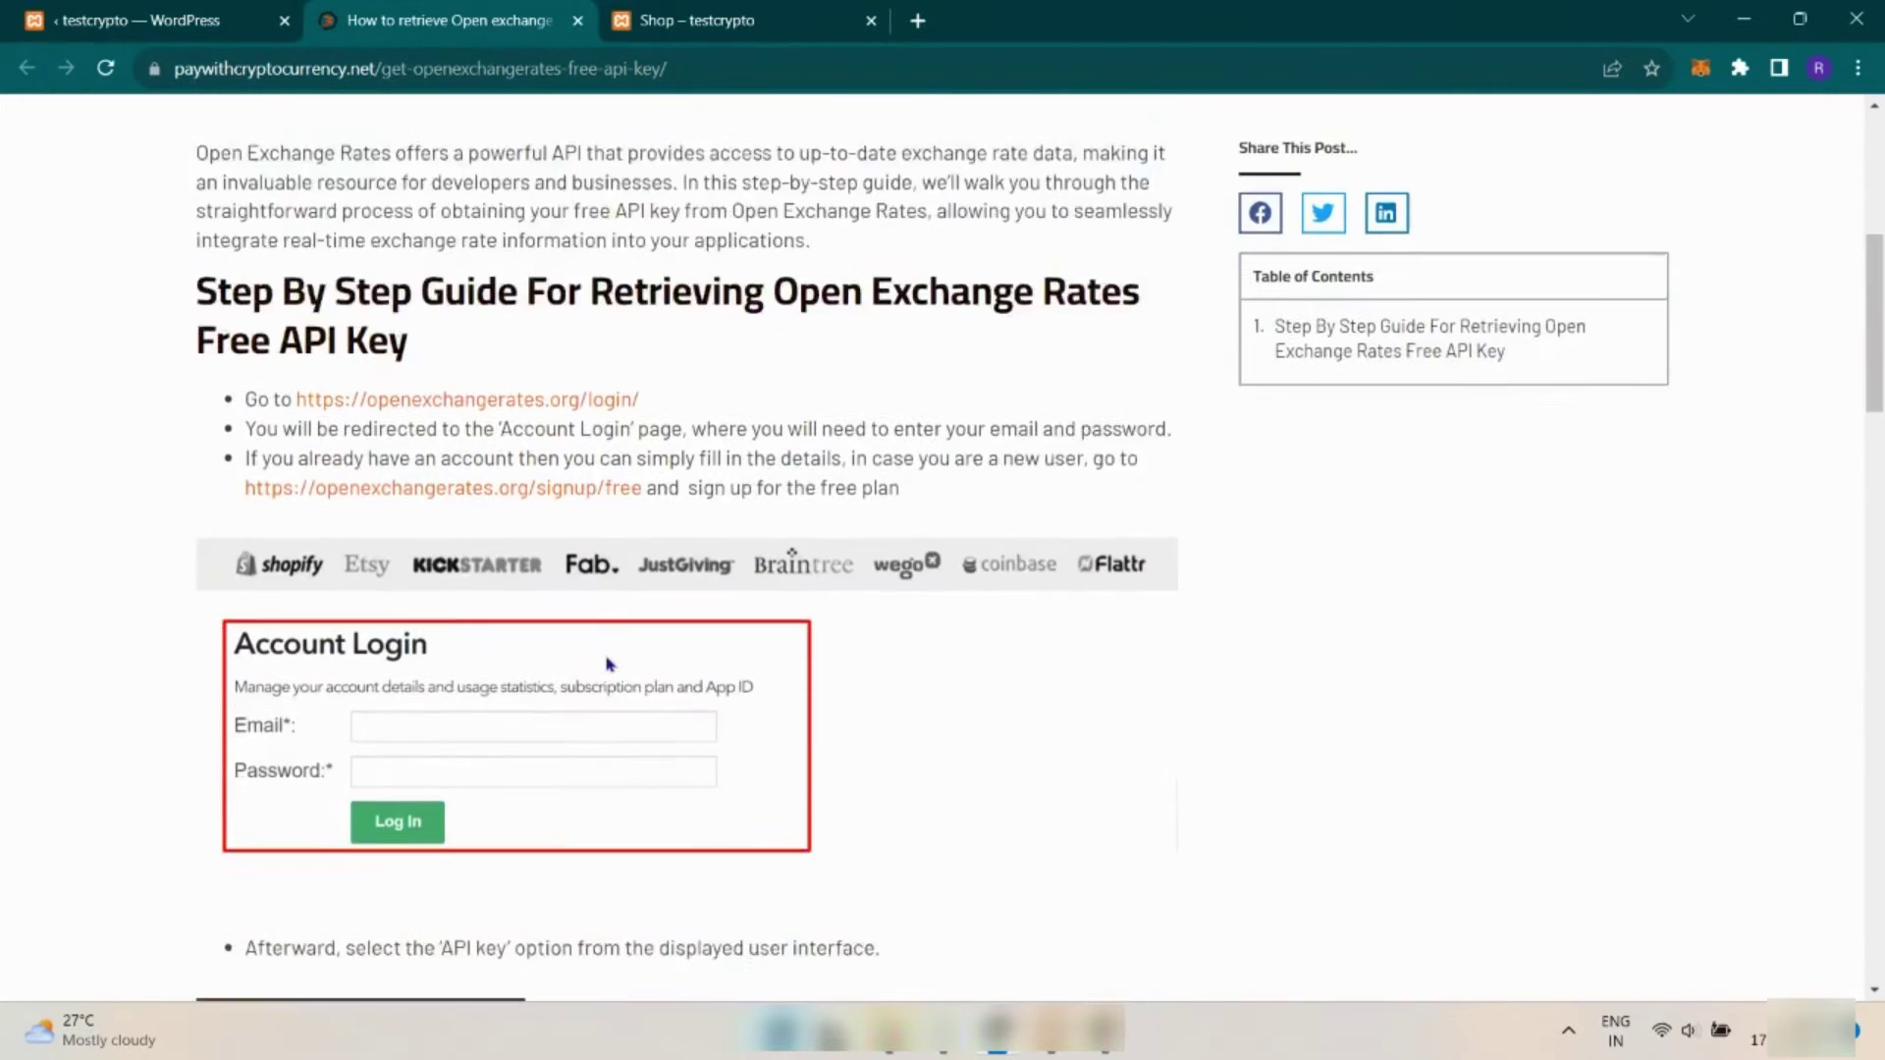
scroll(606, 665, "down", 2)
scroll(413, 476, "up", 5)
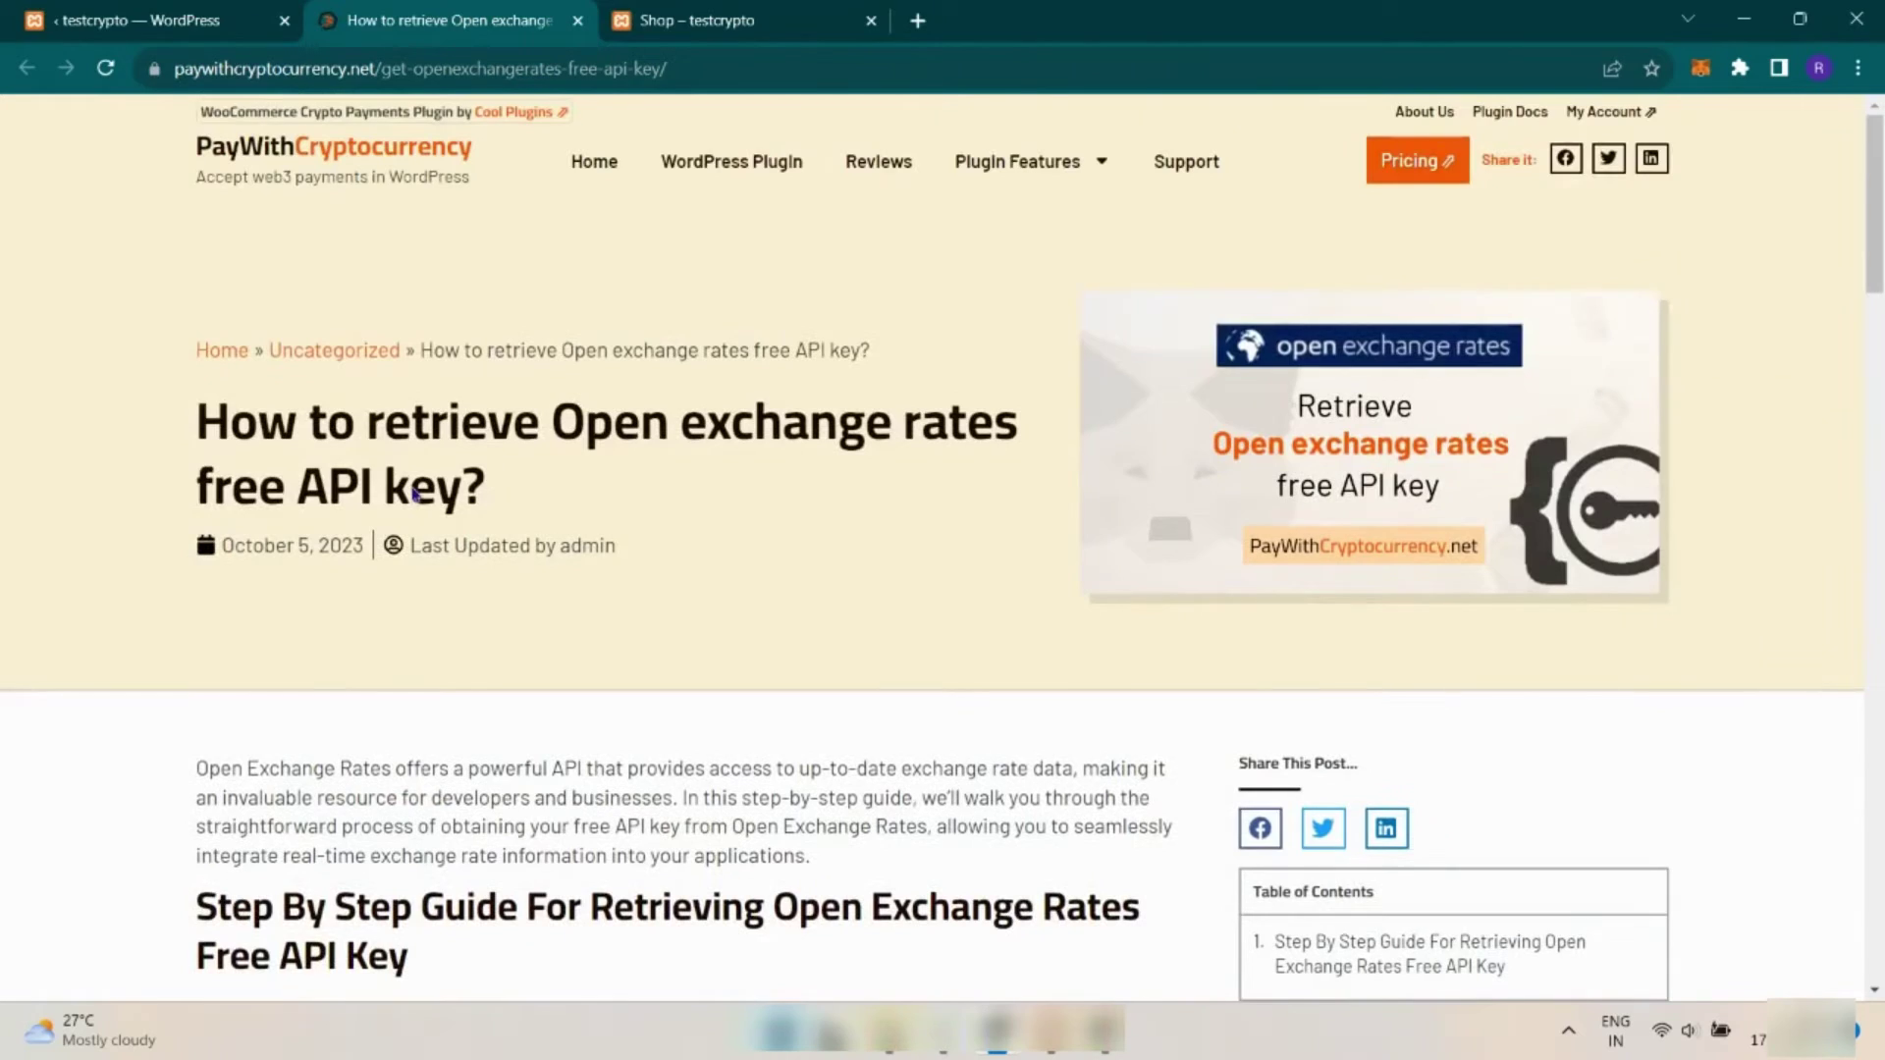
left_click(148, 20)
Step: Paste the new Openexchangerates API key and keep Binance Smart Chain (Testnet) as the network
double_click(688, 782)
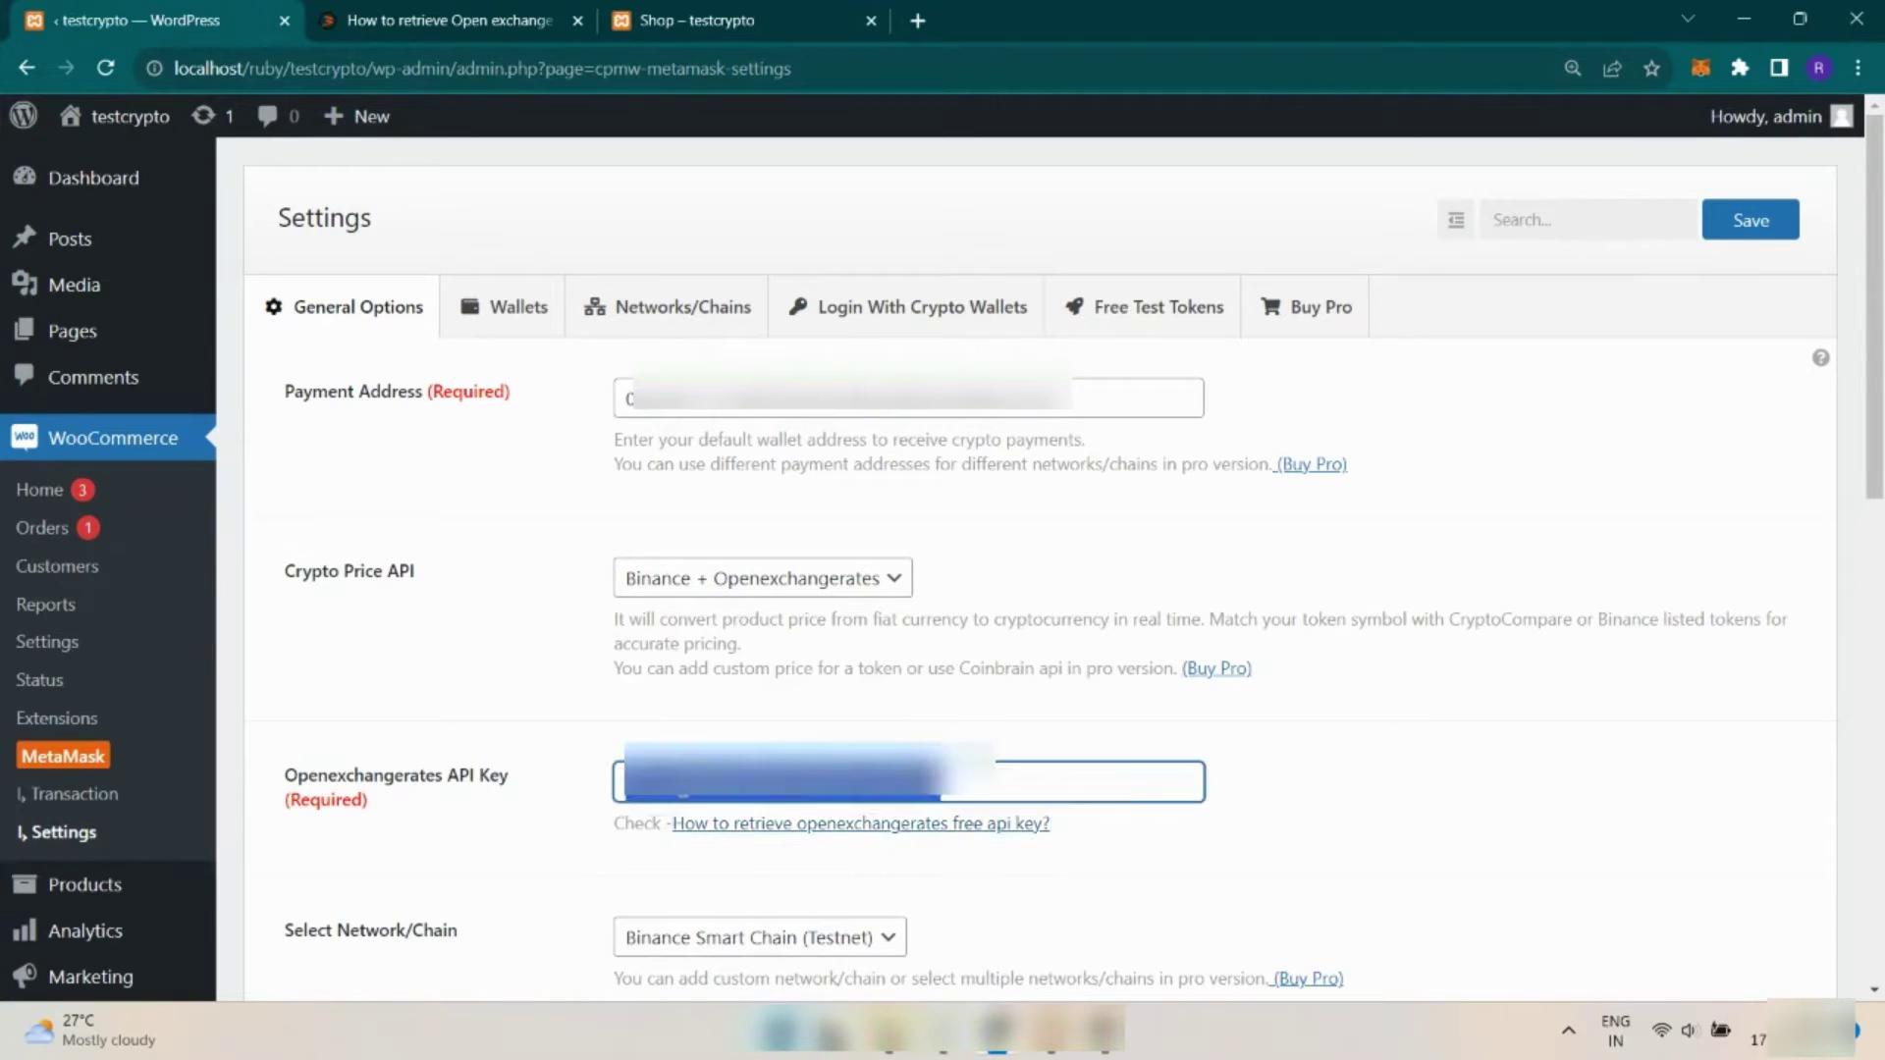
key("ctrl+v")
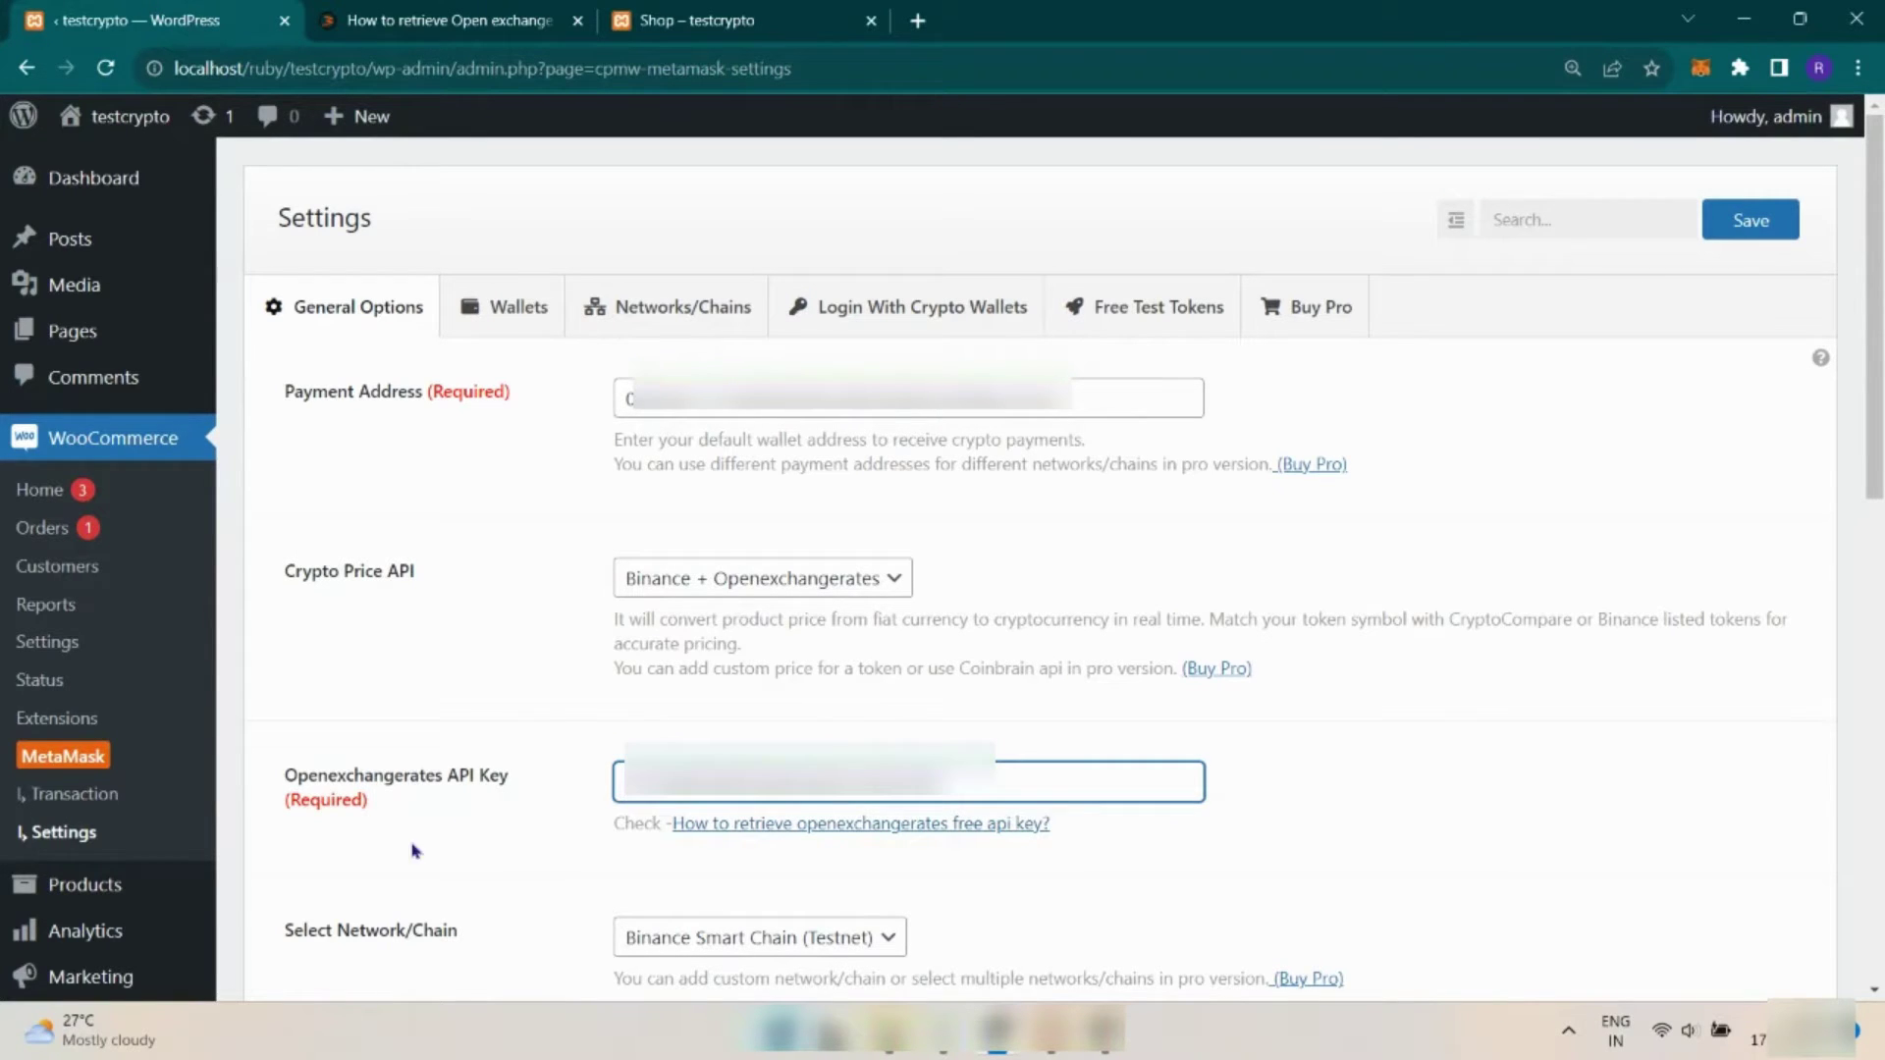
left_click_drag(288, 946, 485, 962)
left_click(491, 963)
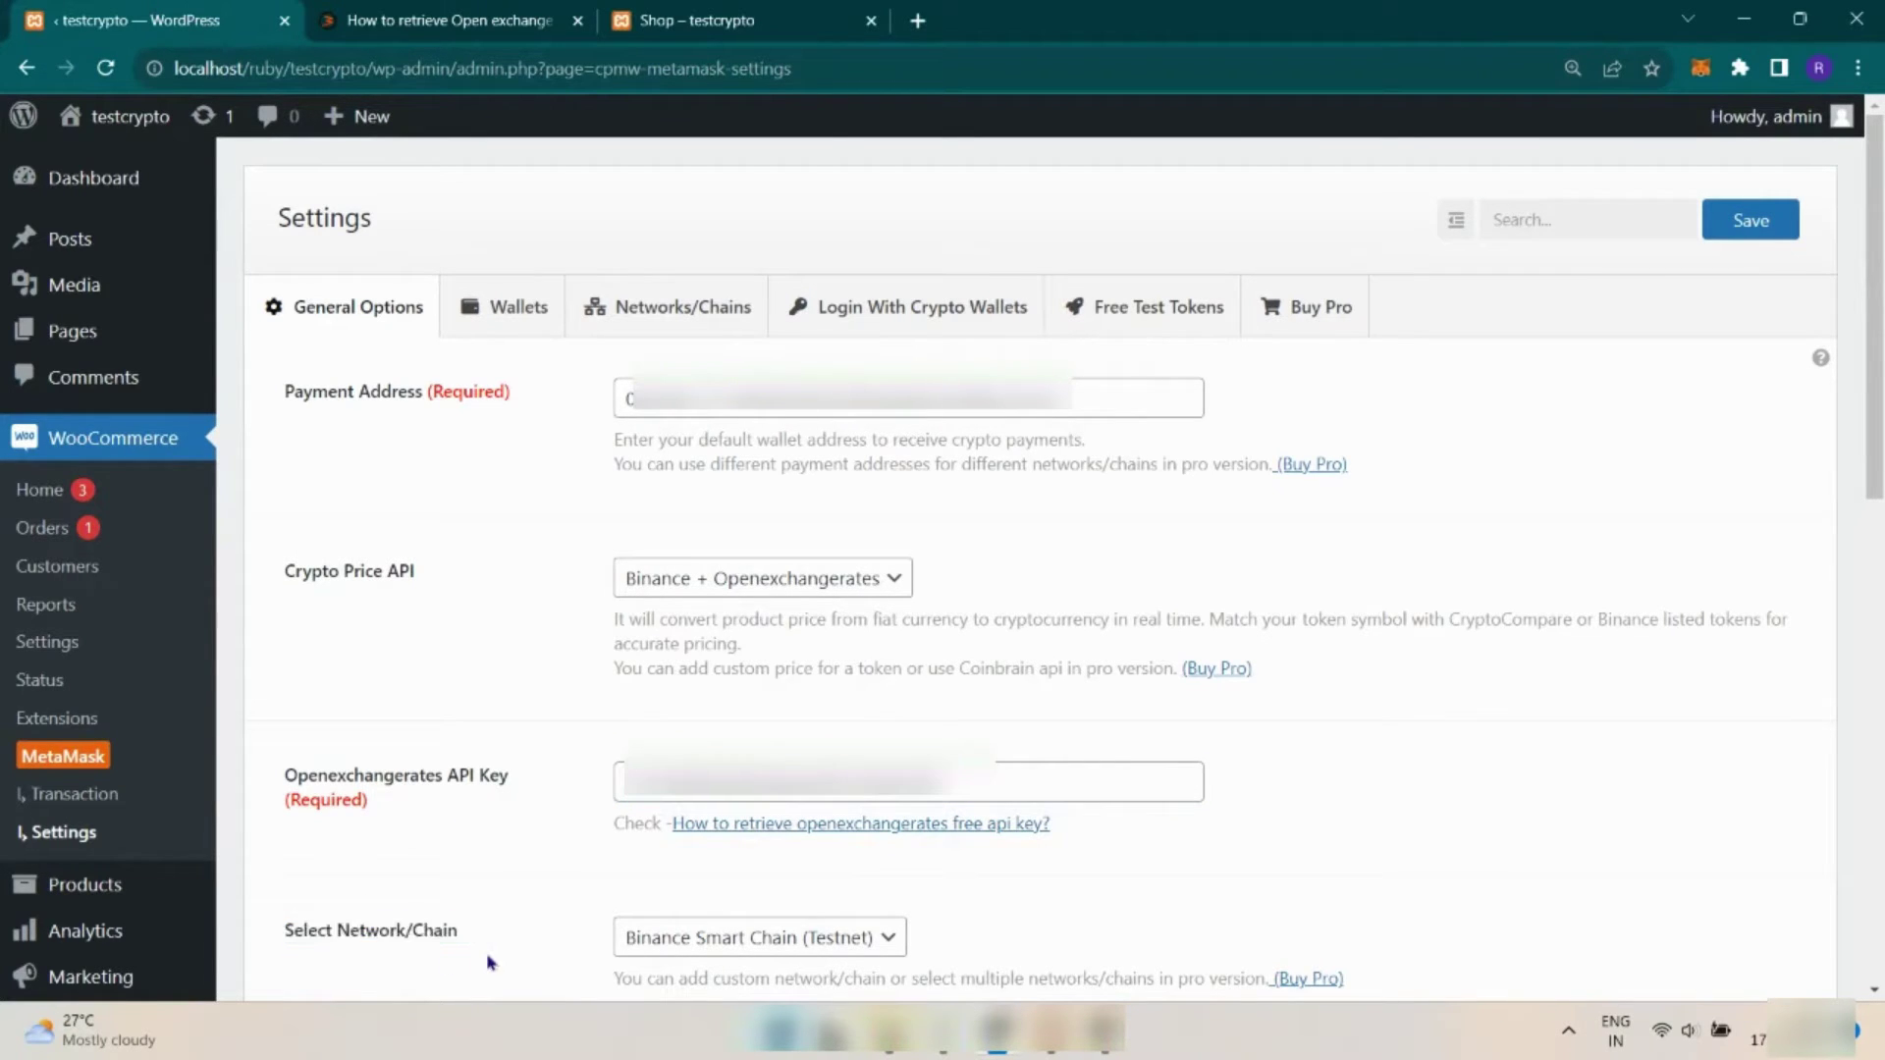
left_click(704, 943)
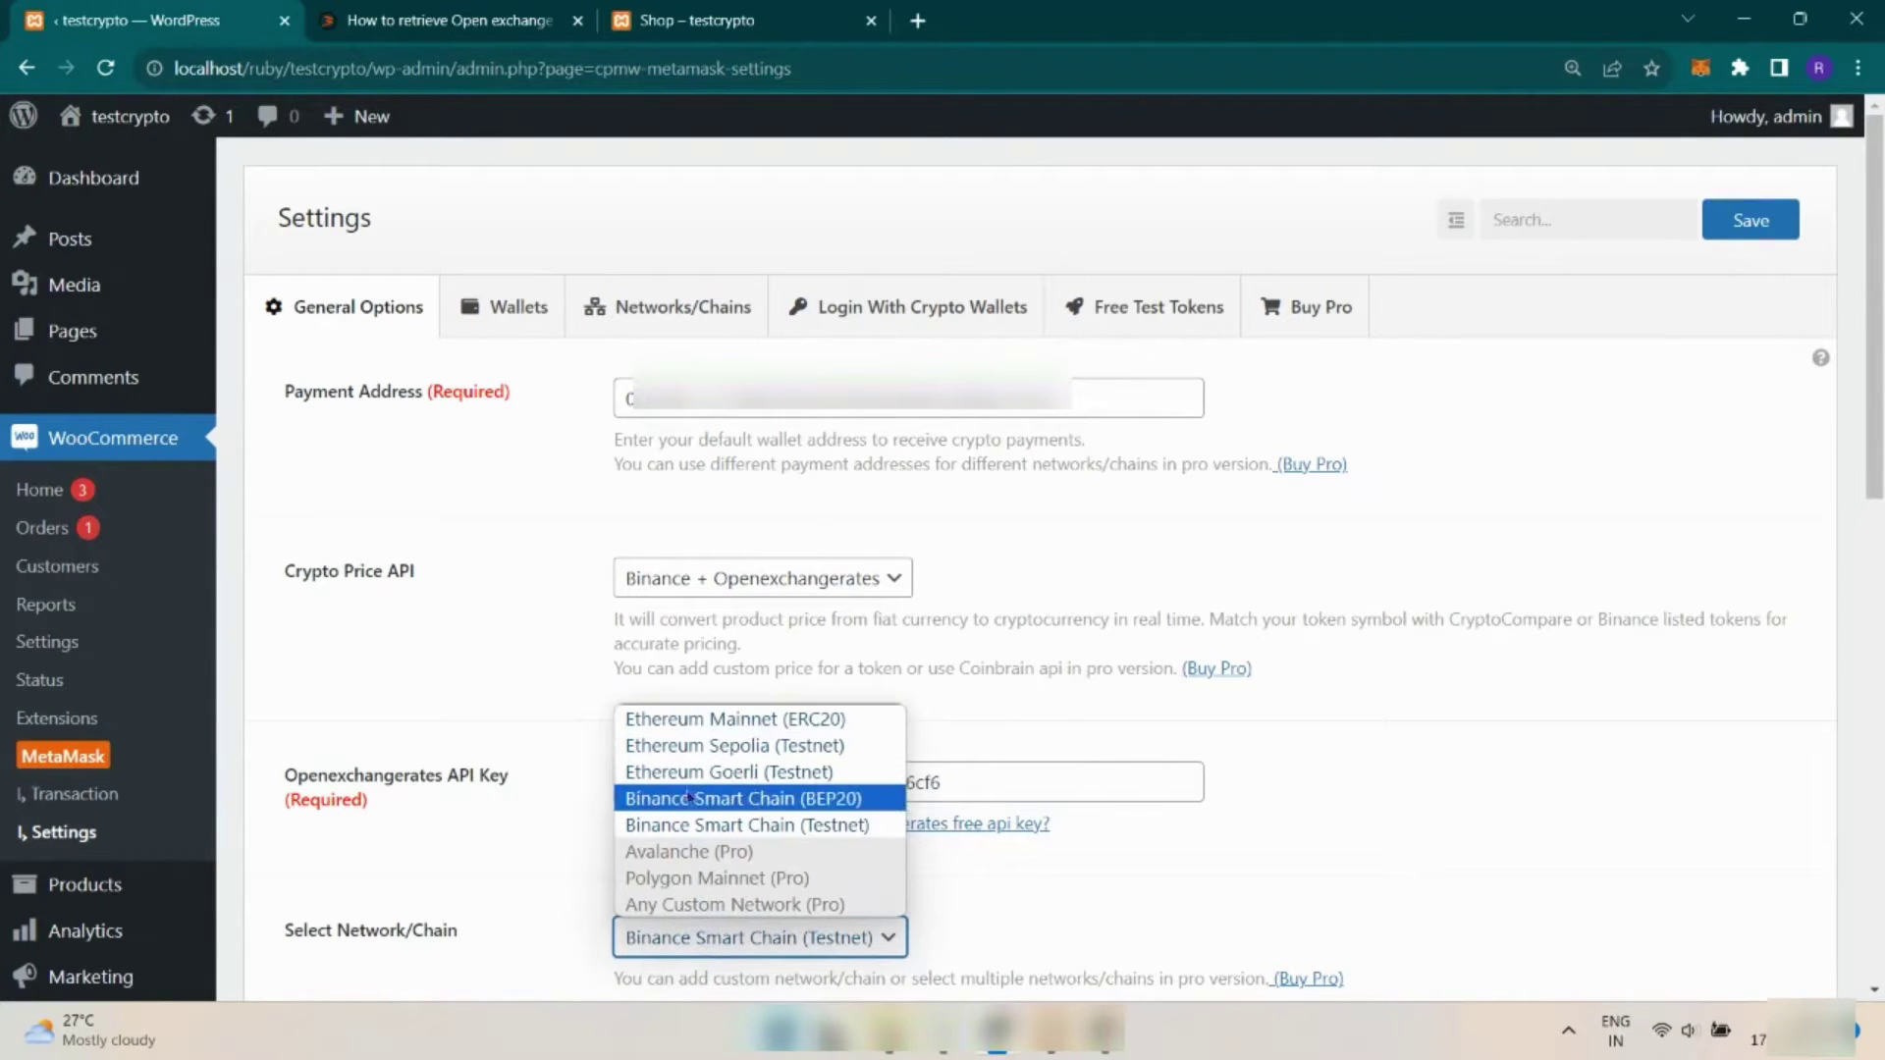
left_click(538, 954)
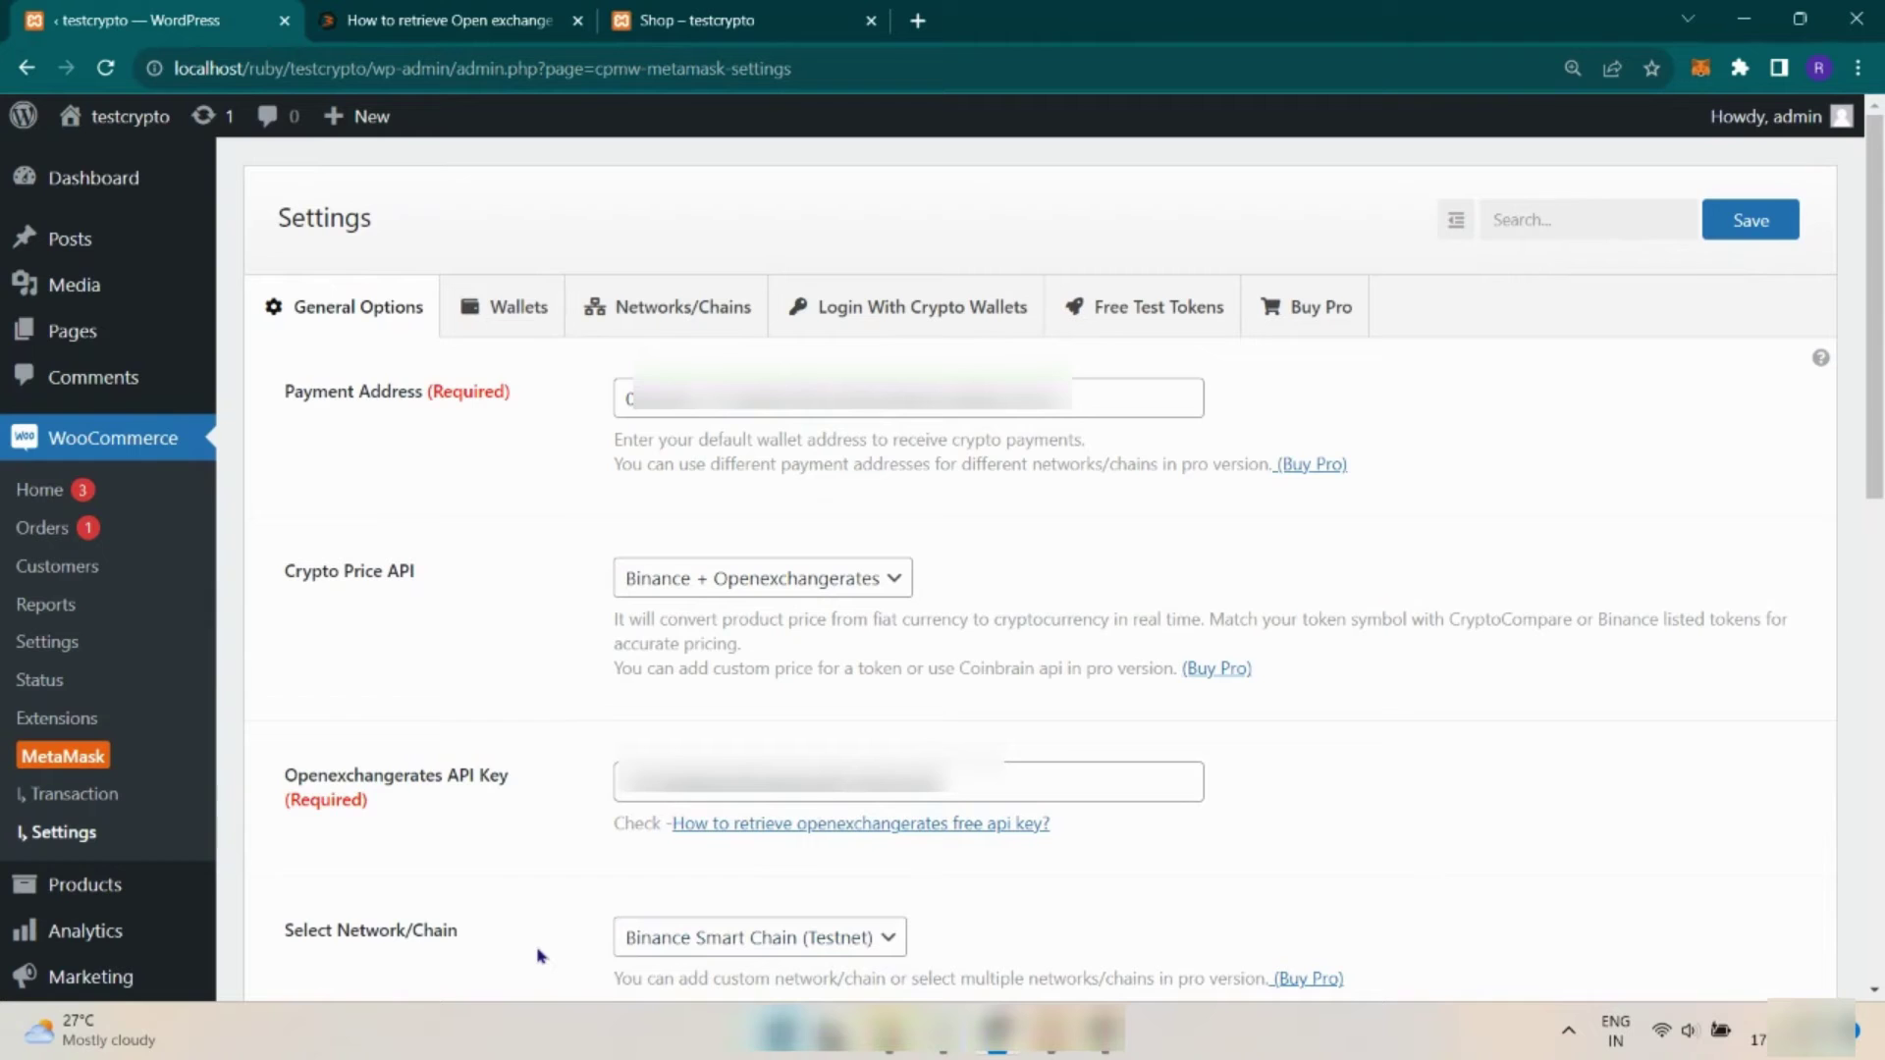
Step: Review Select Crypto Currency and keep the default order status for successful payments
scroll(538, 954, "down", 7)
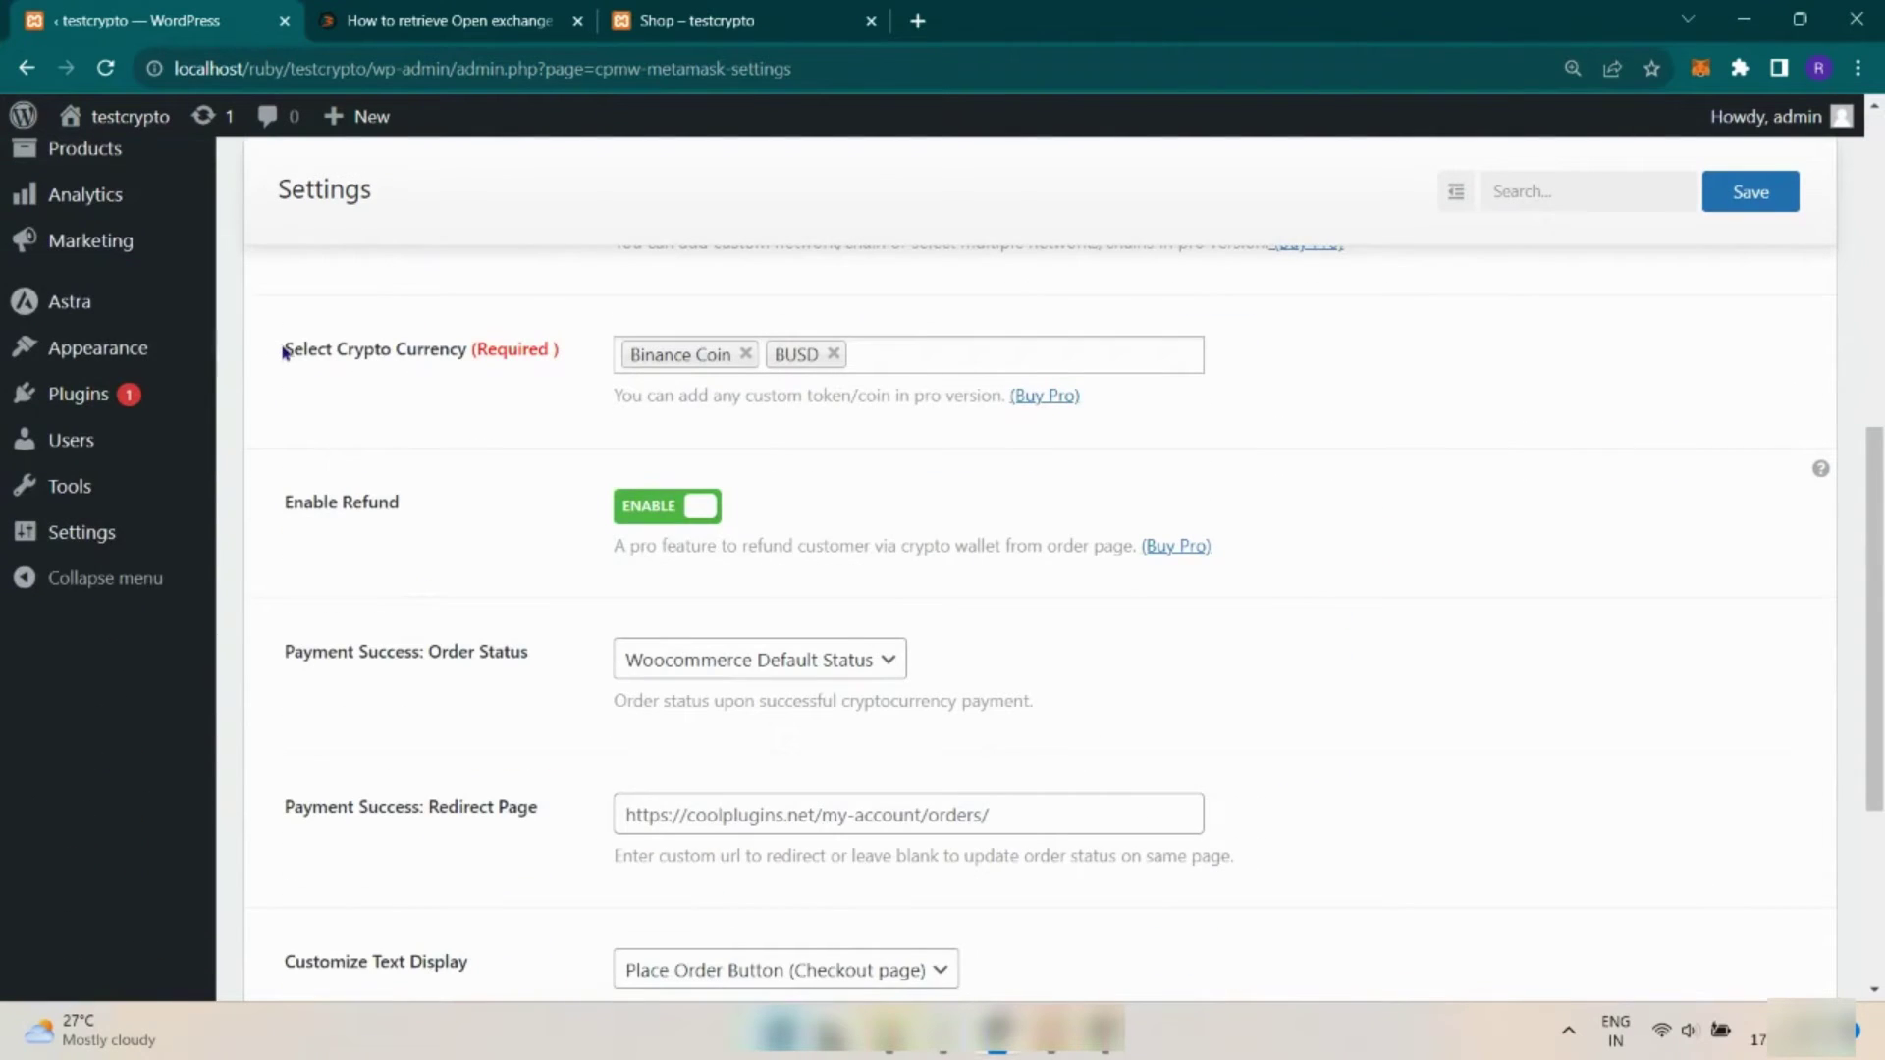
left_click_drag(284, 351, 572, 360)
left_click(573, 361)
scroll(315, 594, "down", 3)
left_click_drag(284, 284, 515, 283)
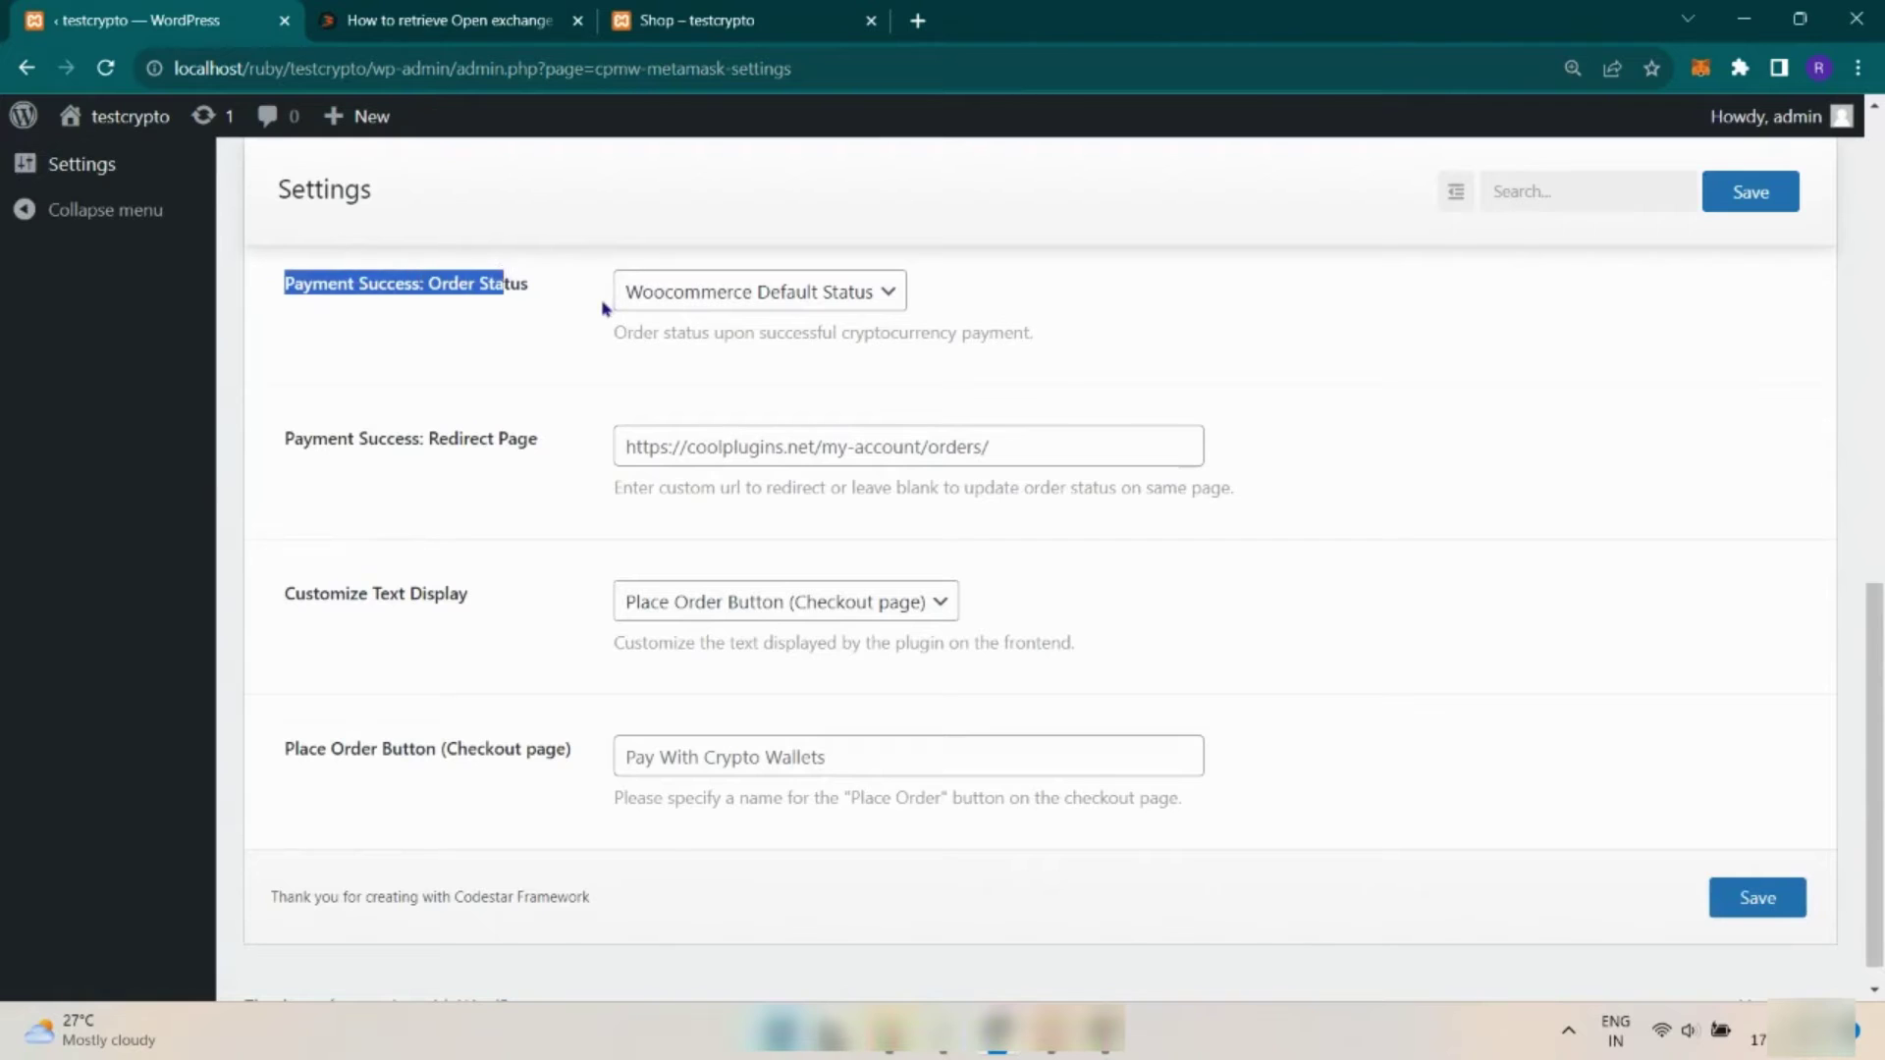
left_click(677, 292)
left_click(677, 304)
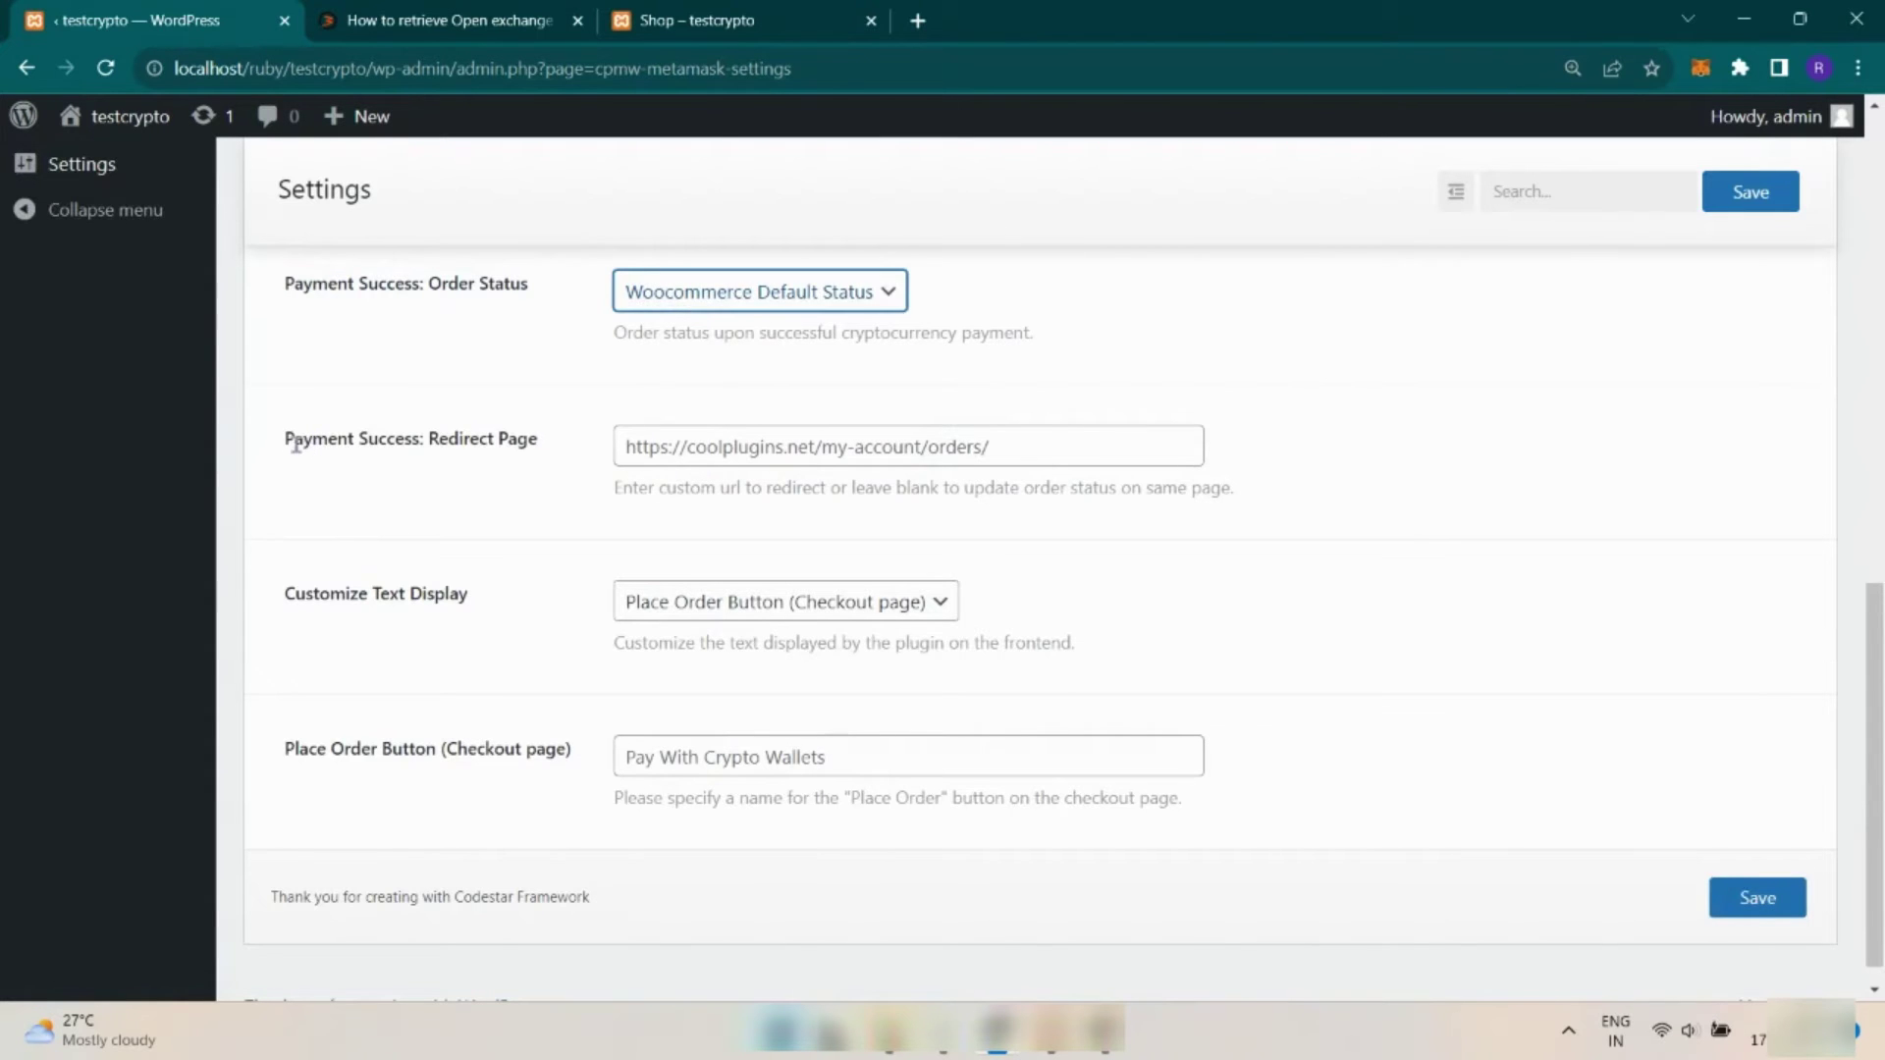
Step: Check the Payment Success redirect page and choose Place Order Button (Checkout page) under Customize Text Display
left_click_drag(285, 441, 539, 439)
left_click(684, 443)
left_click(411, 520)
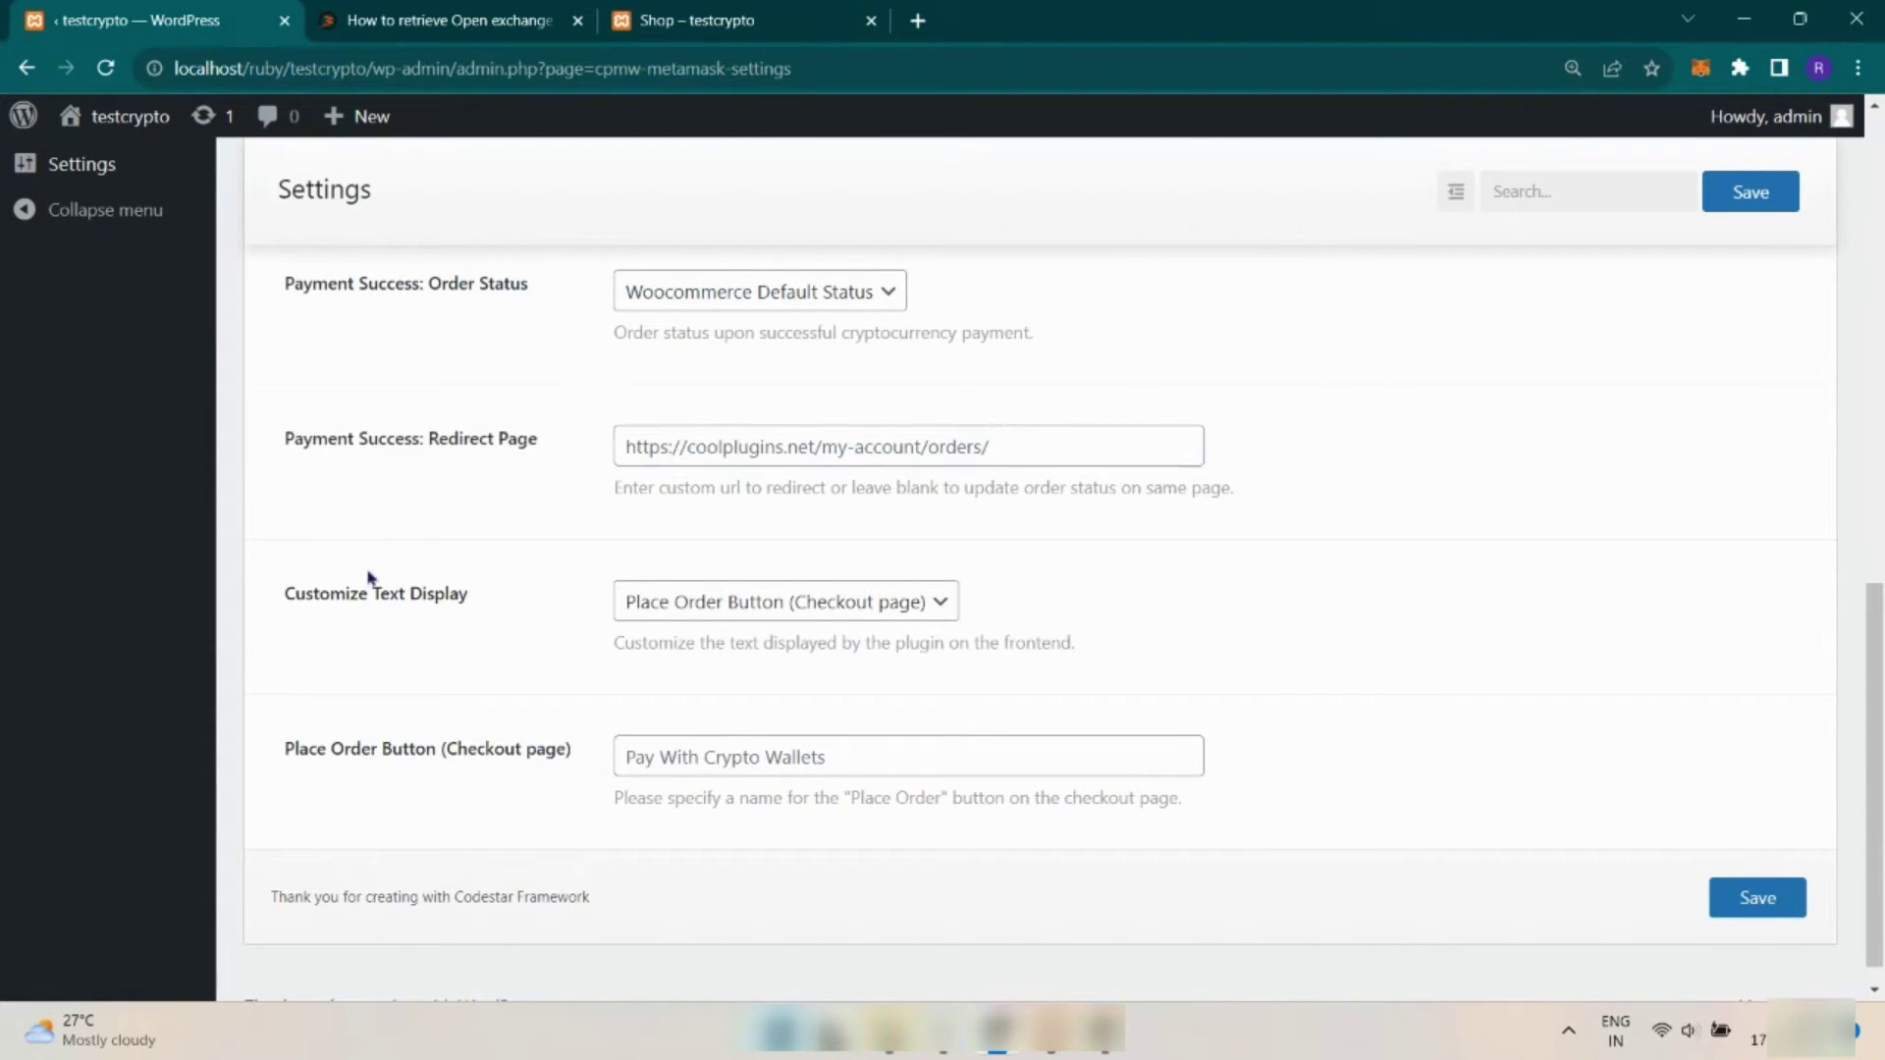
left_click_drag(286, 601, 507, 609)
left_click(507, 610)
left_click(666, 607)
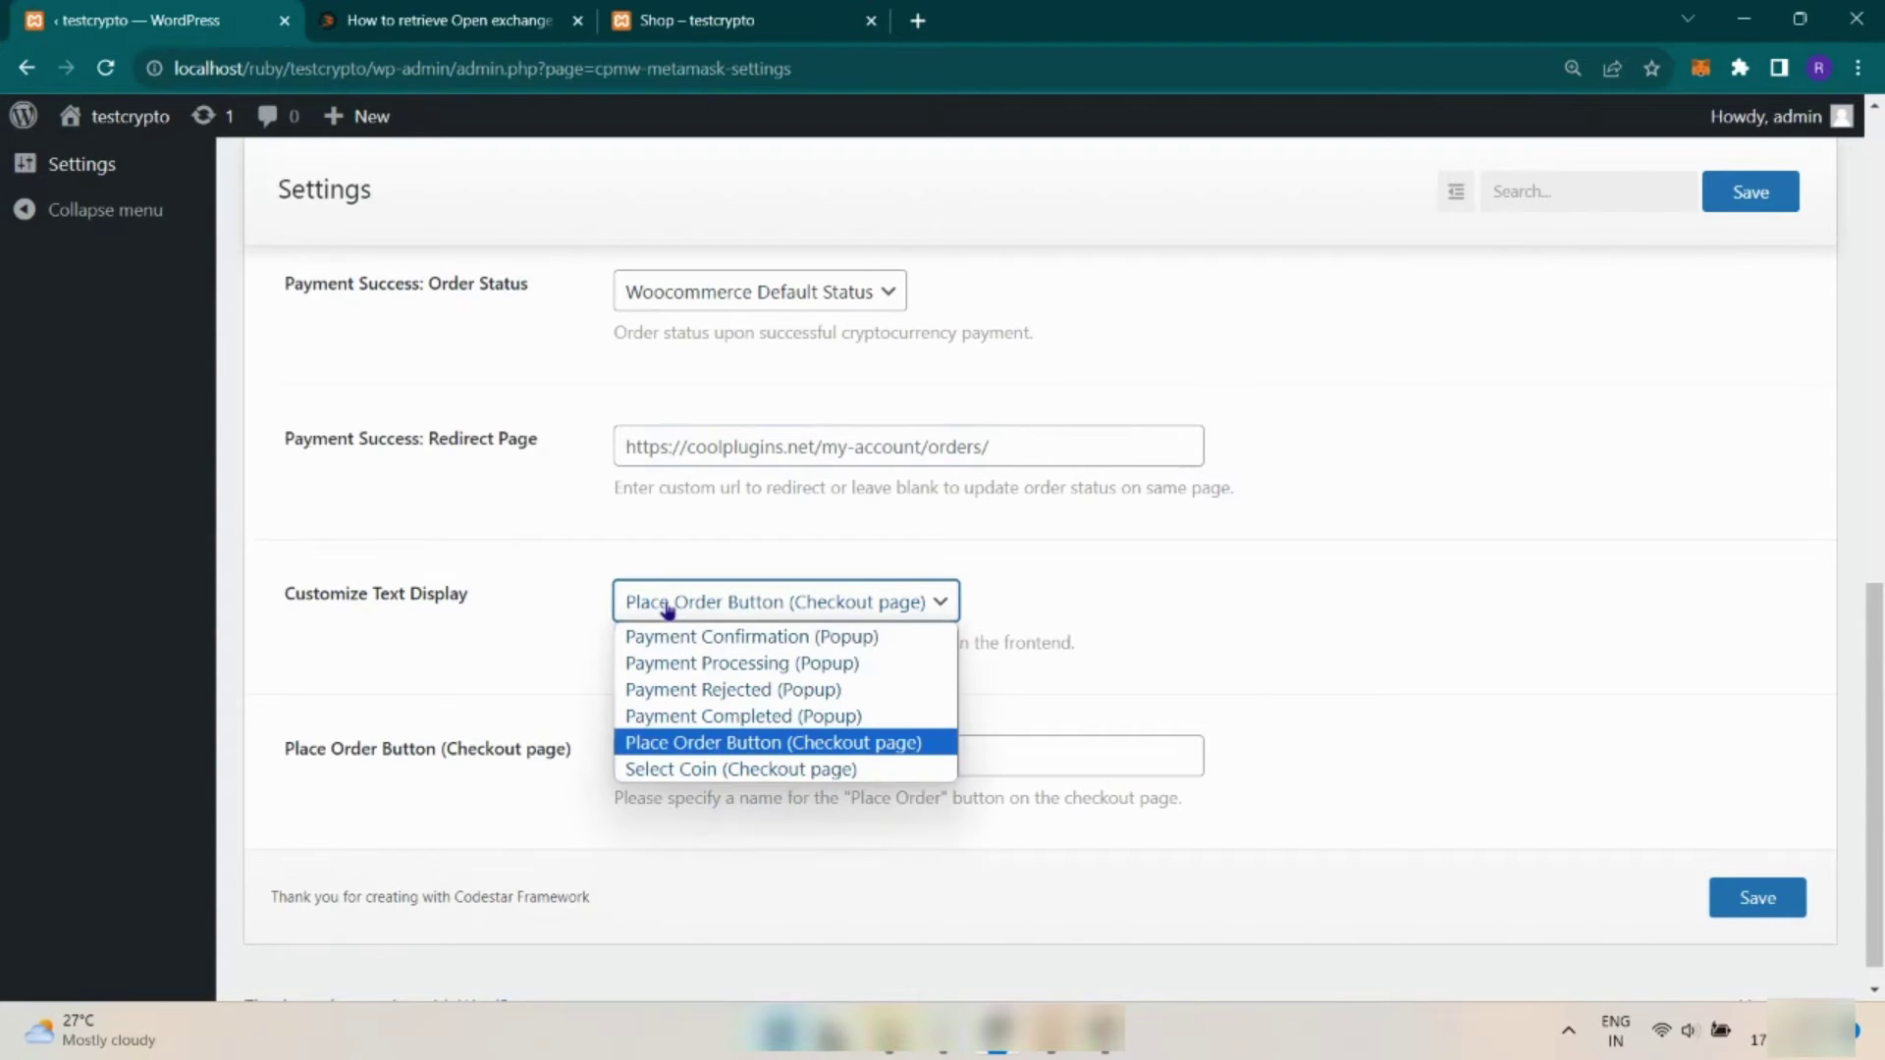
left_click(704, 746)
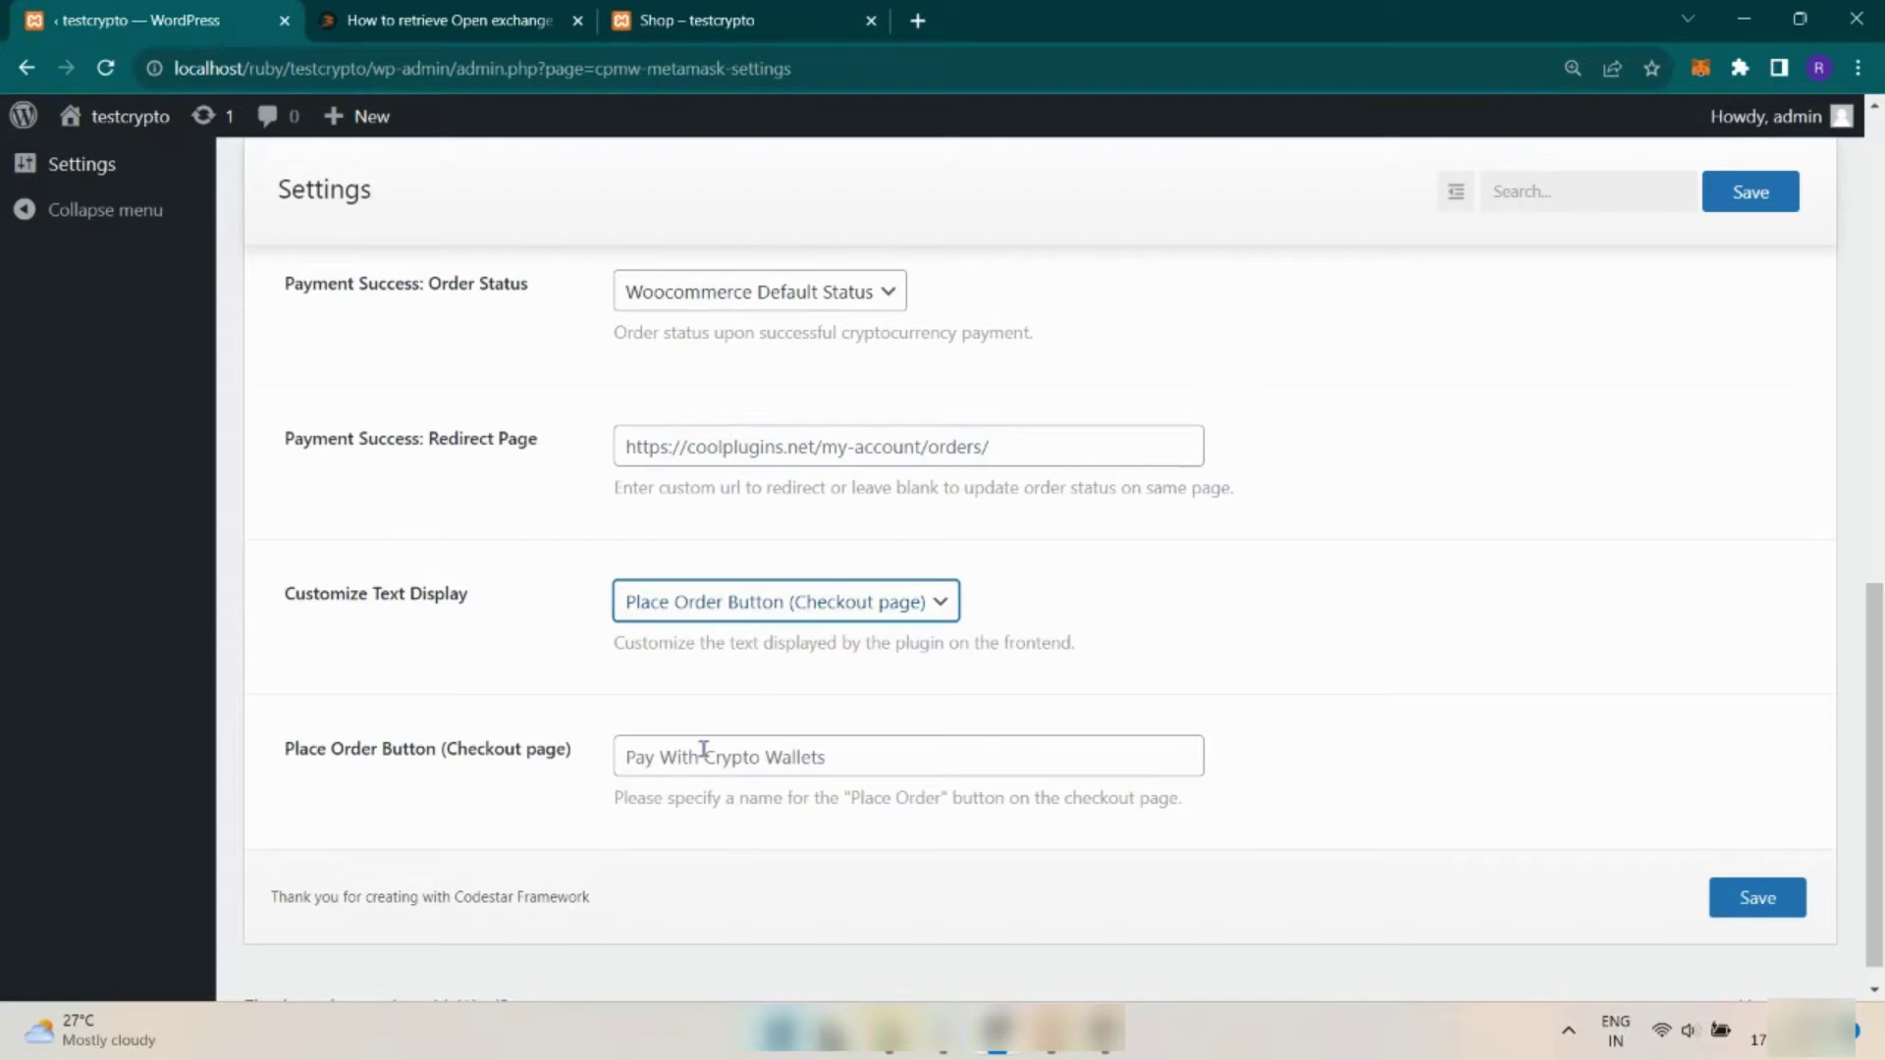
left_click_drag(287, 748, 597, 776)
Step: Edit the checkout place-order button wording and review the Supported Wallets (Pro only) tab
left_click(461, 796)
left_click(854, 764)
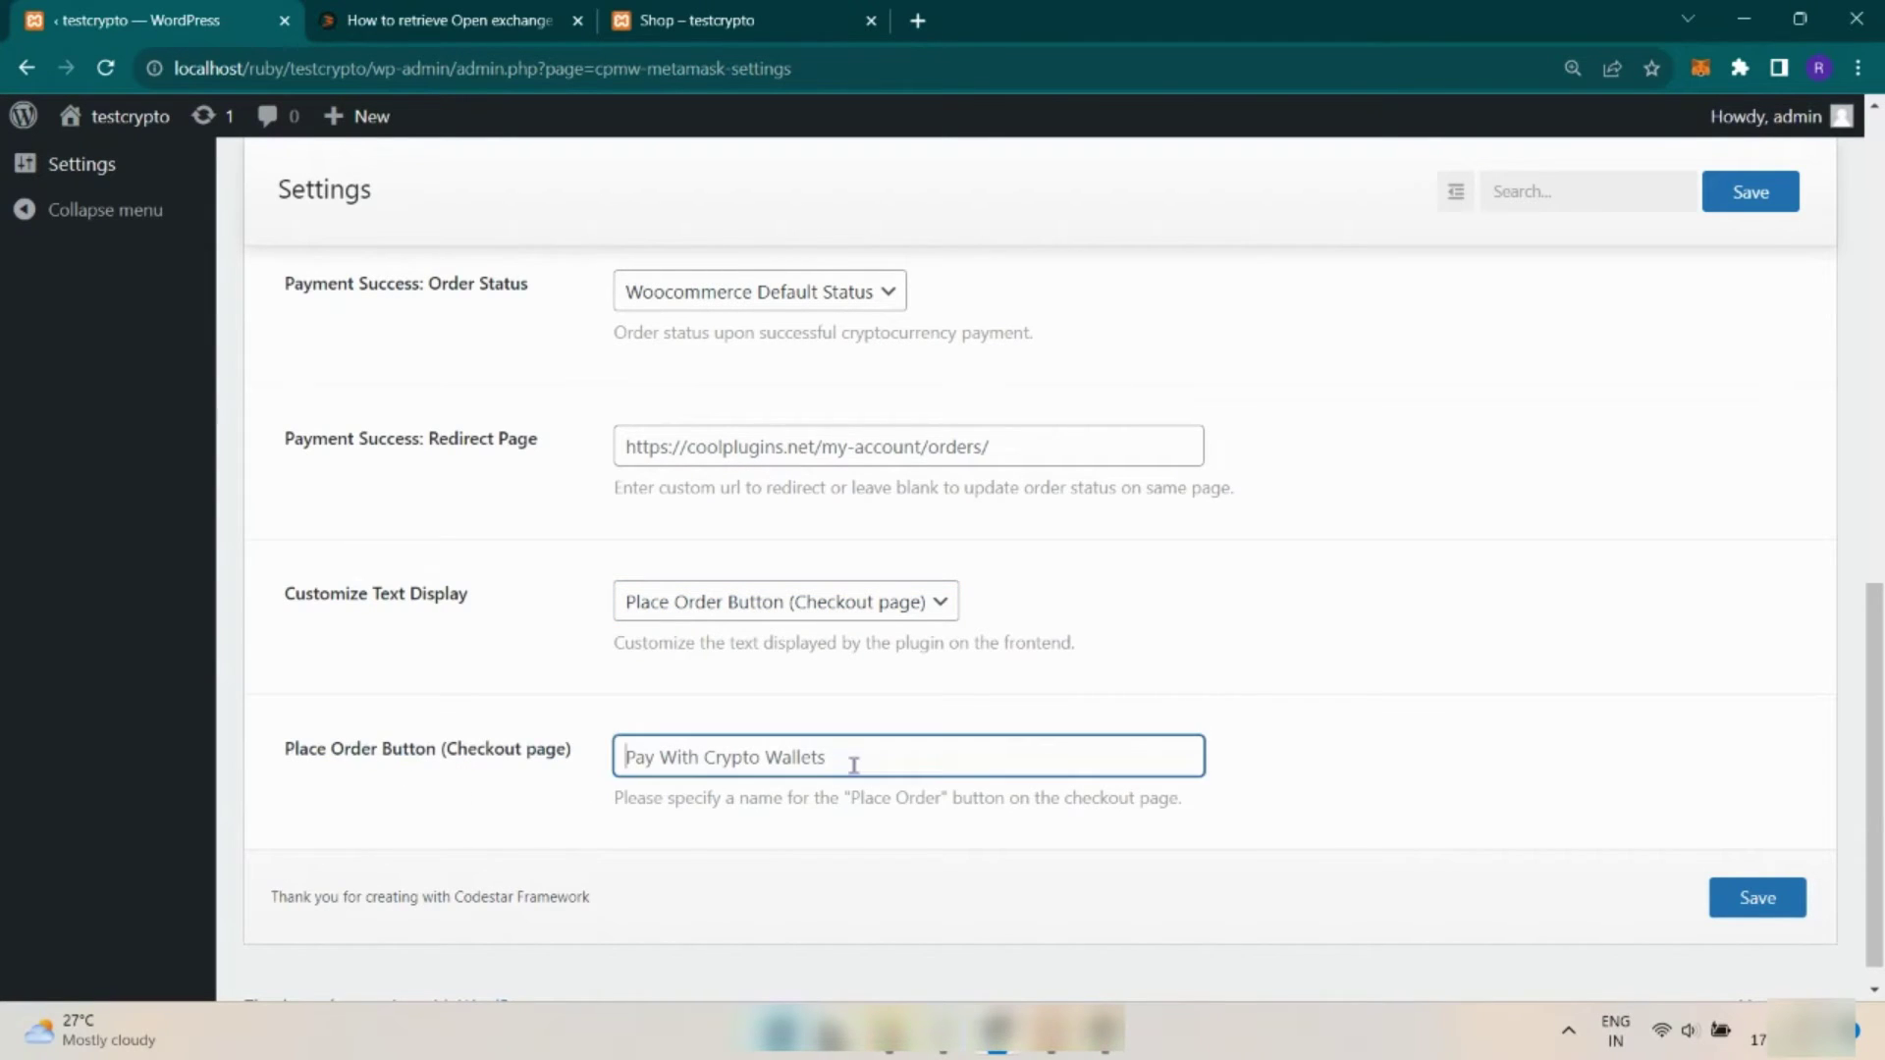
scroll(982, 590, "up", 5)
left_click(476, 303)
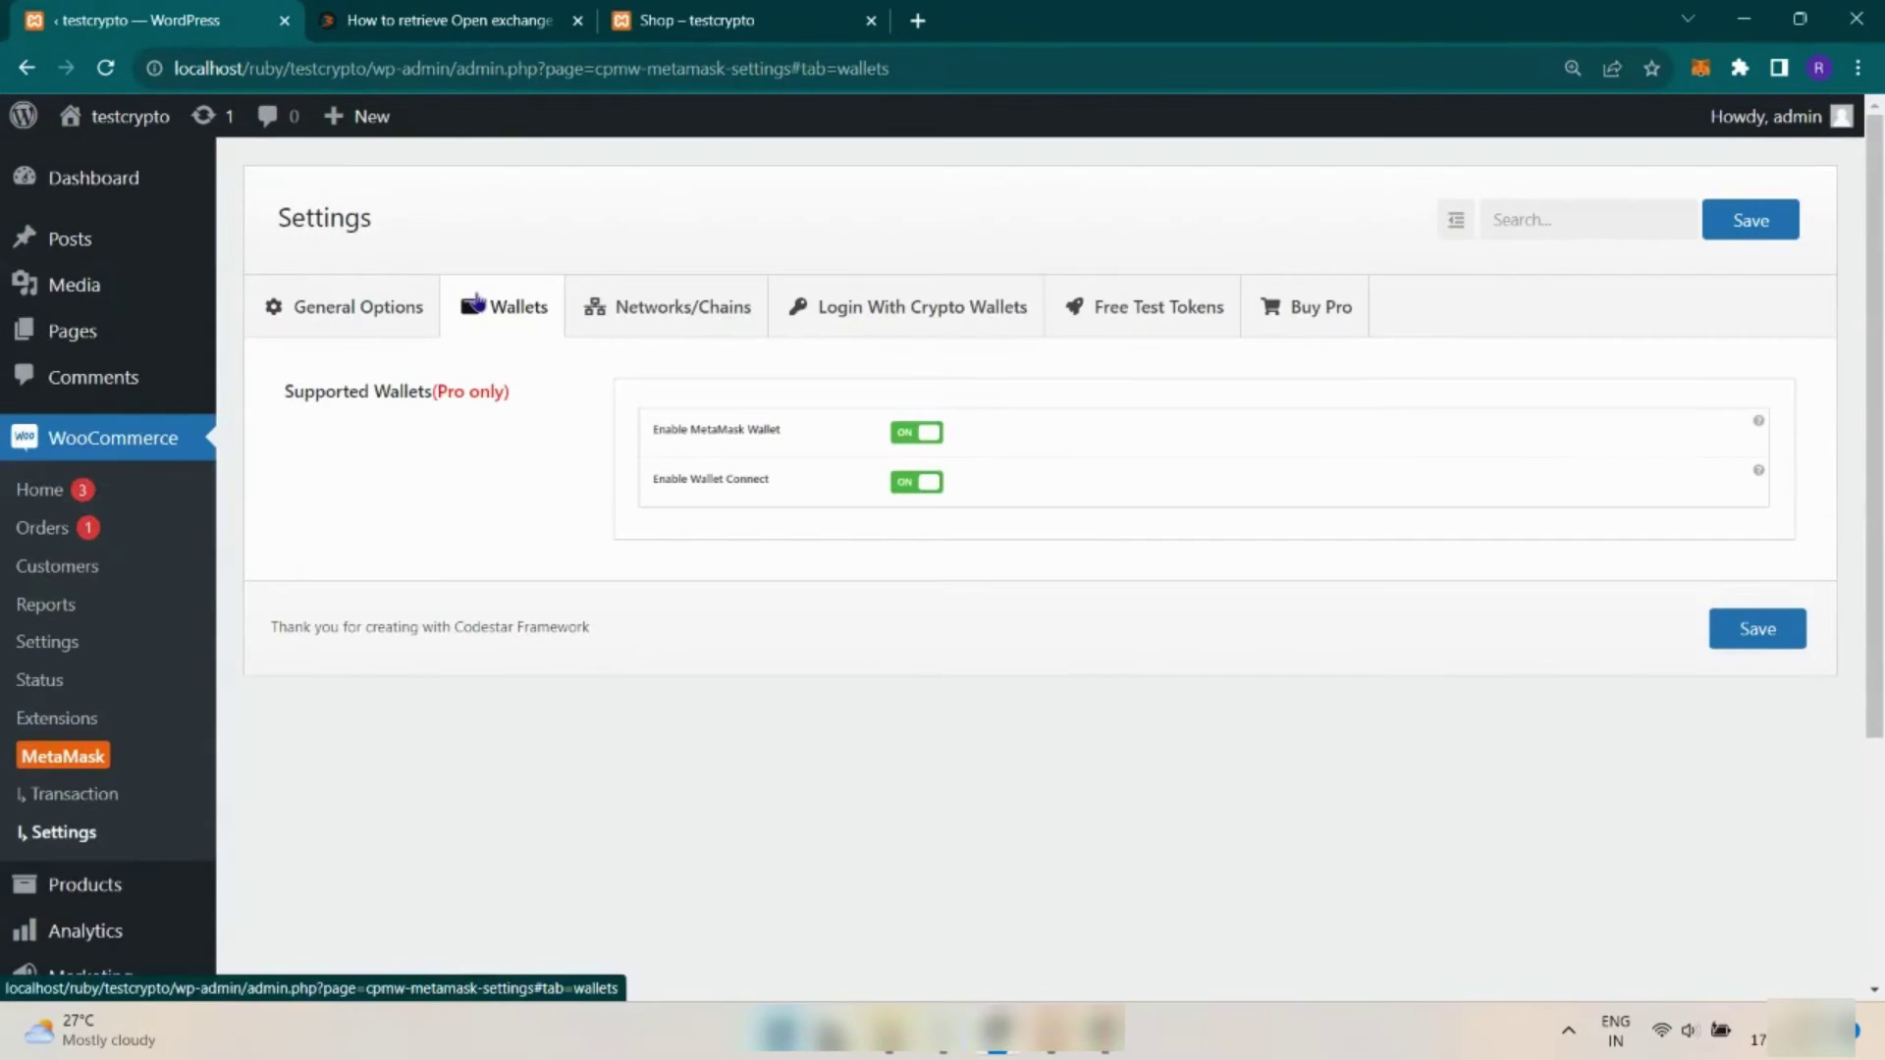
left_click_drag(283, 391, 571, 397)
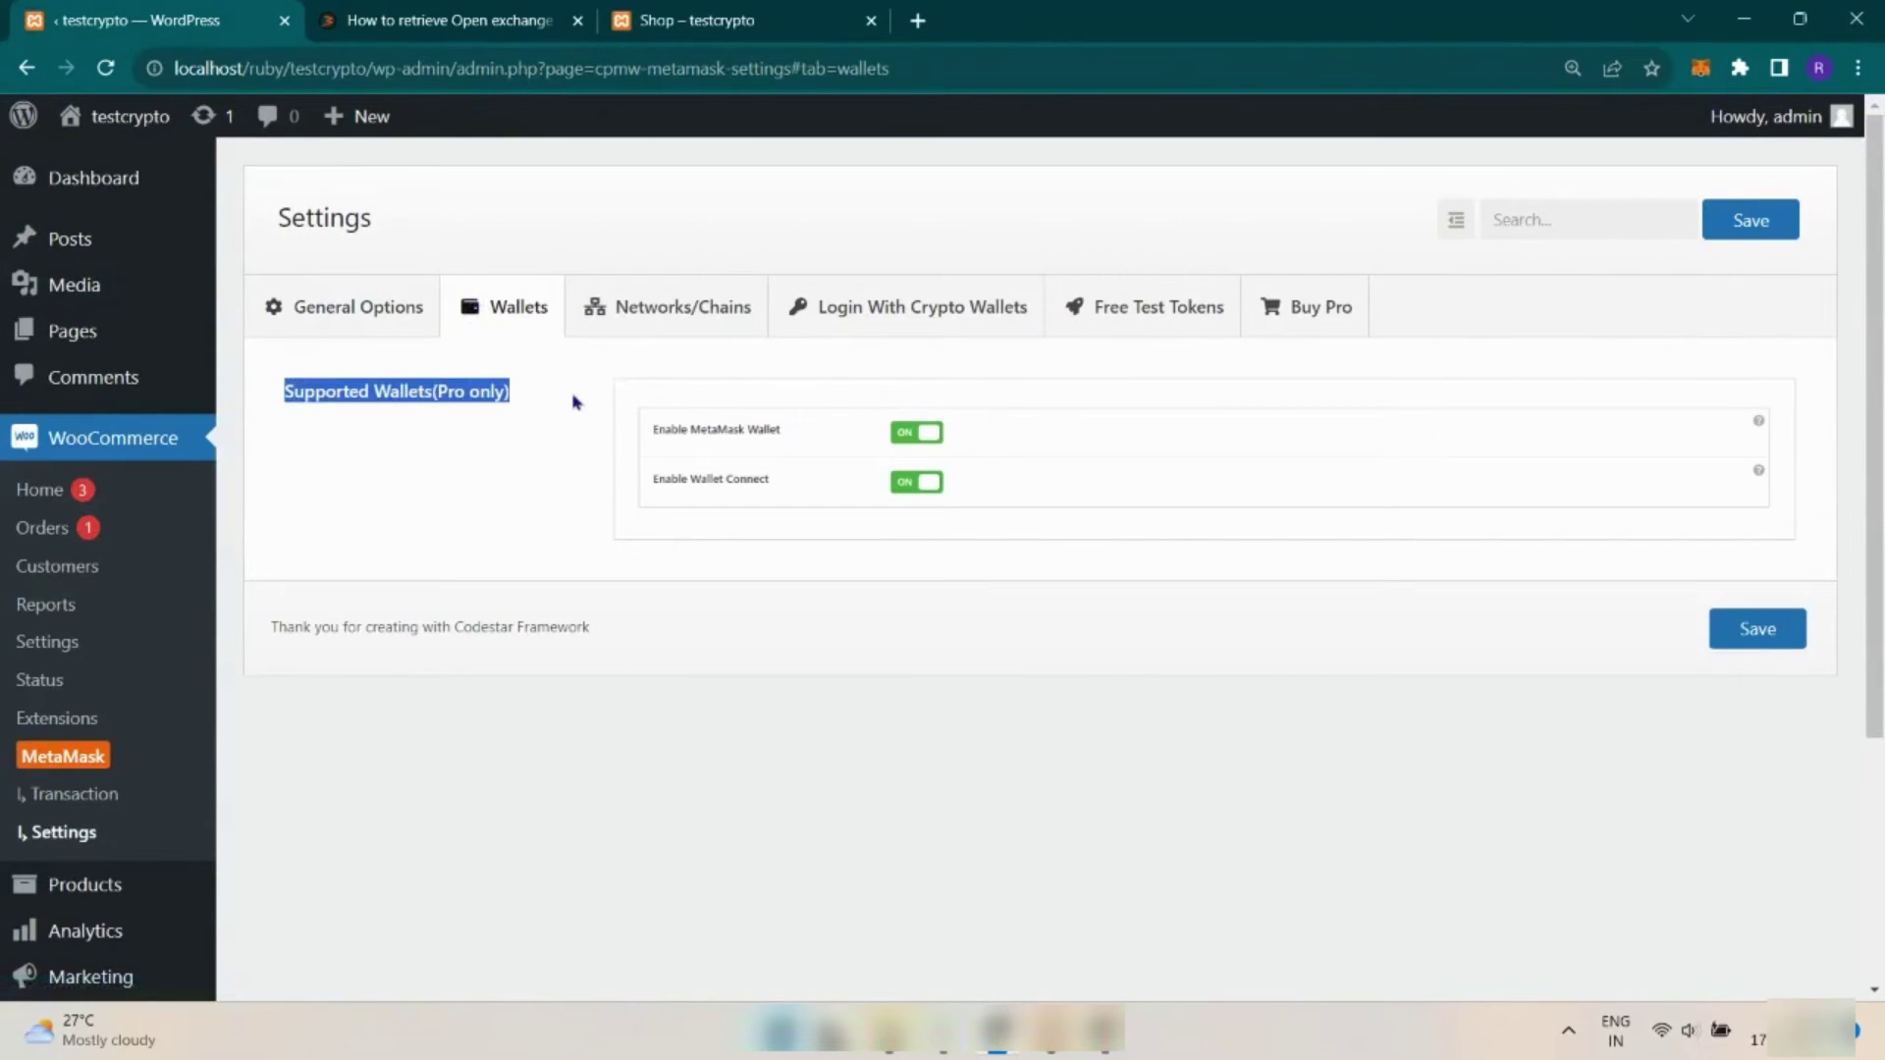
left_click(577, 422)
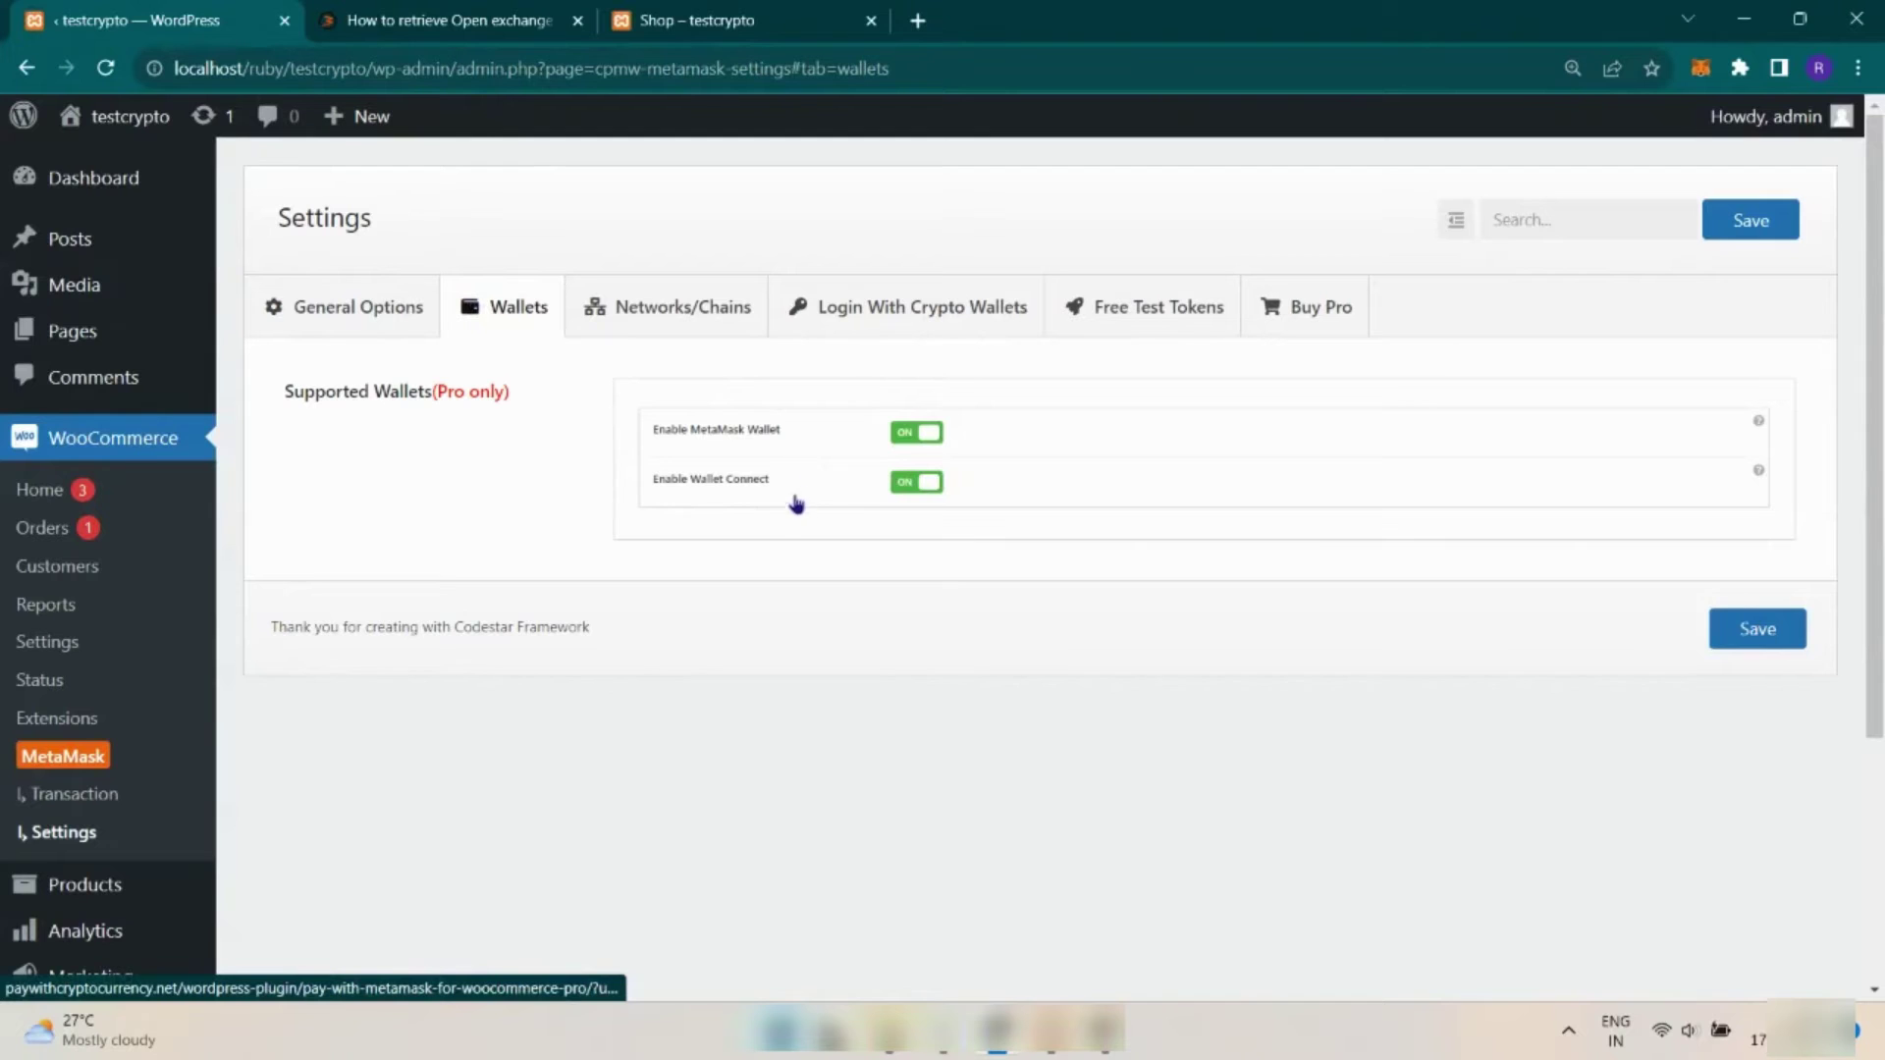
Step: Browse the Free Test Tokens faucet links and the Buy Pro Free-versus-Pro comparison
left_click(1129, 317)
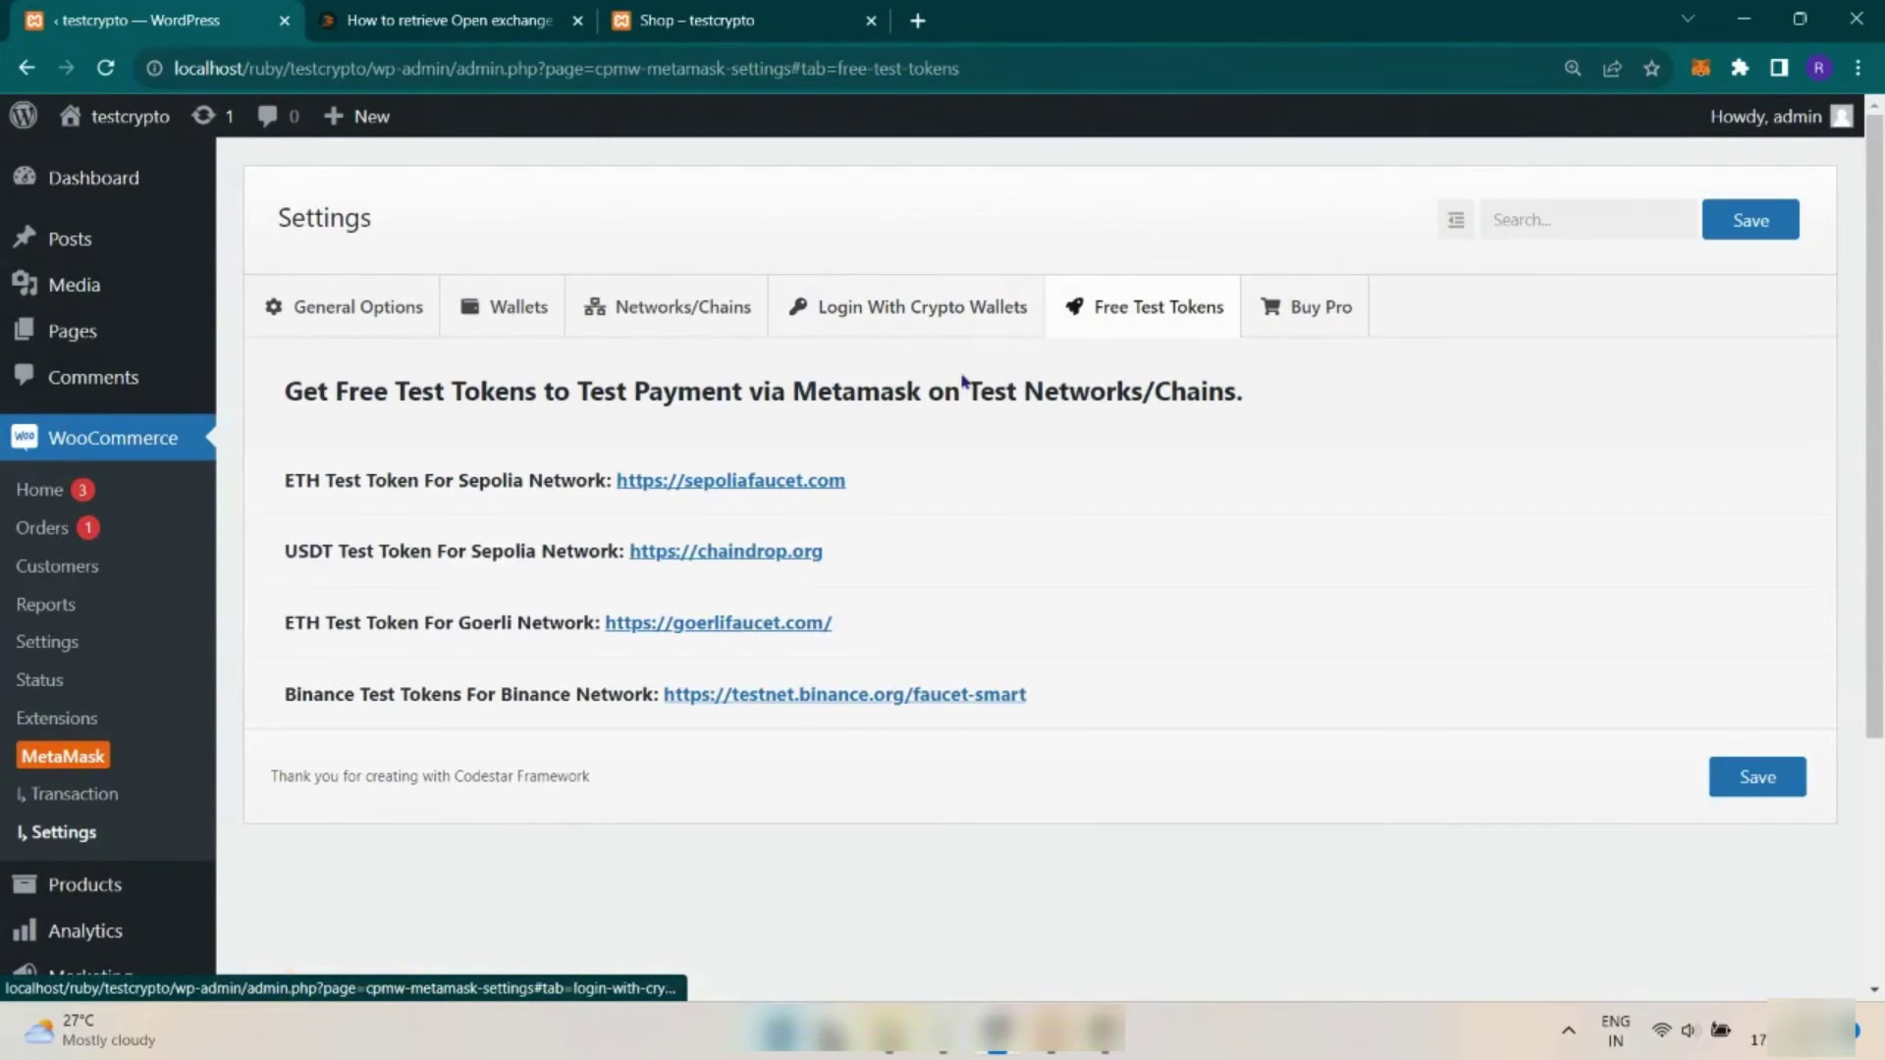
left_click_drag(283, 391, 1269, 384)
left_click(1269, 383)
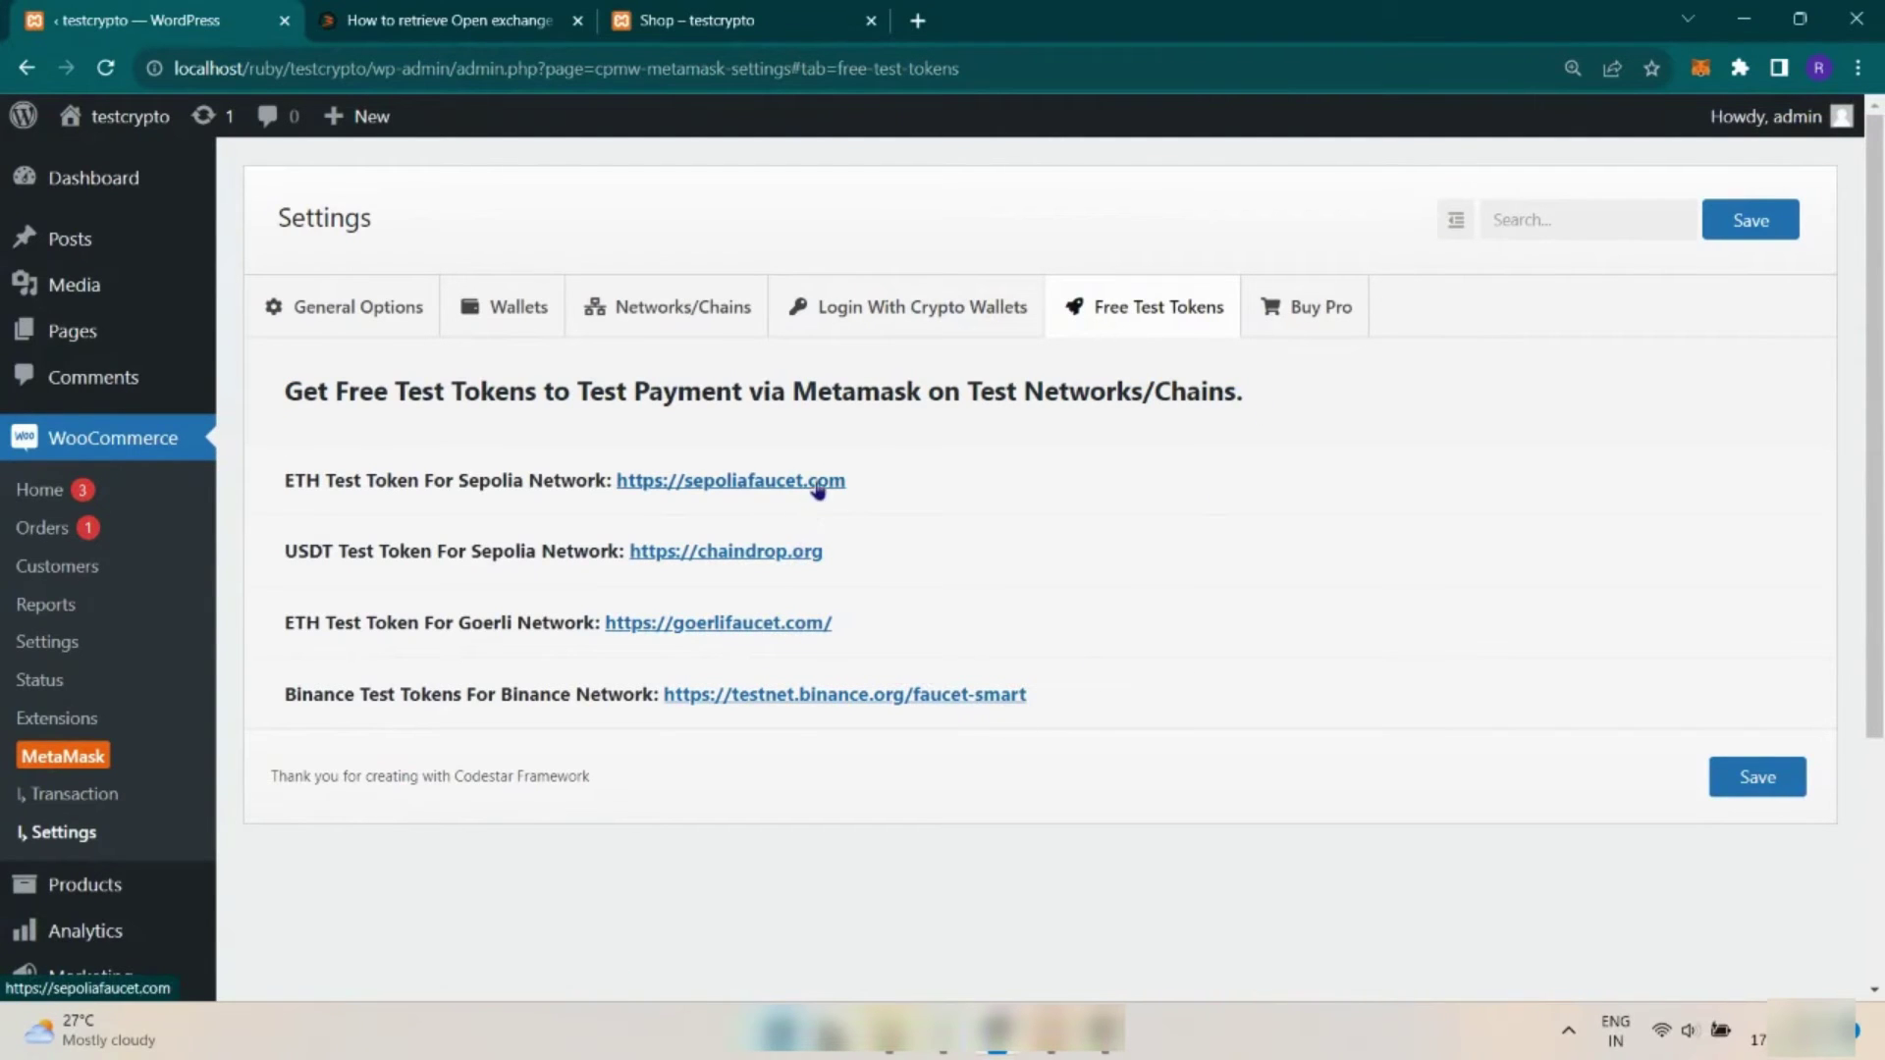
left_click(1328, 308)
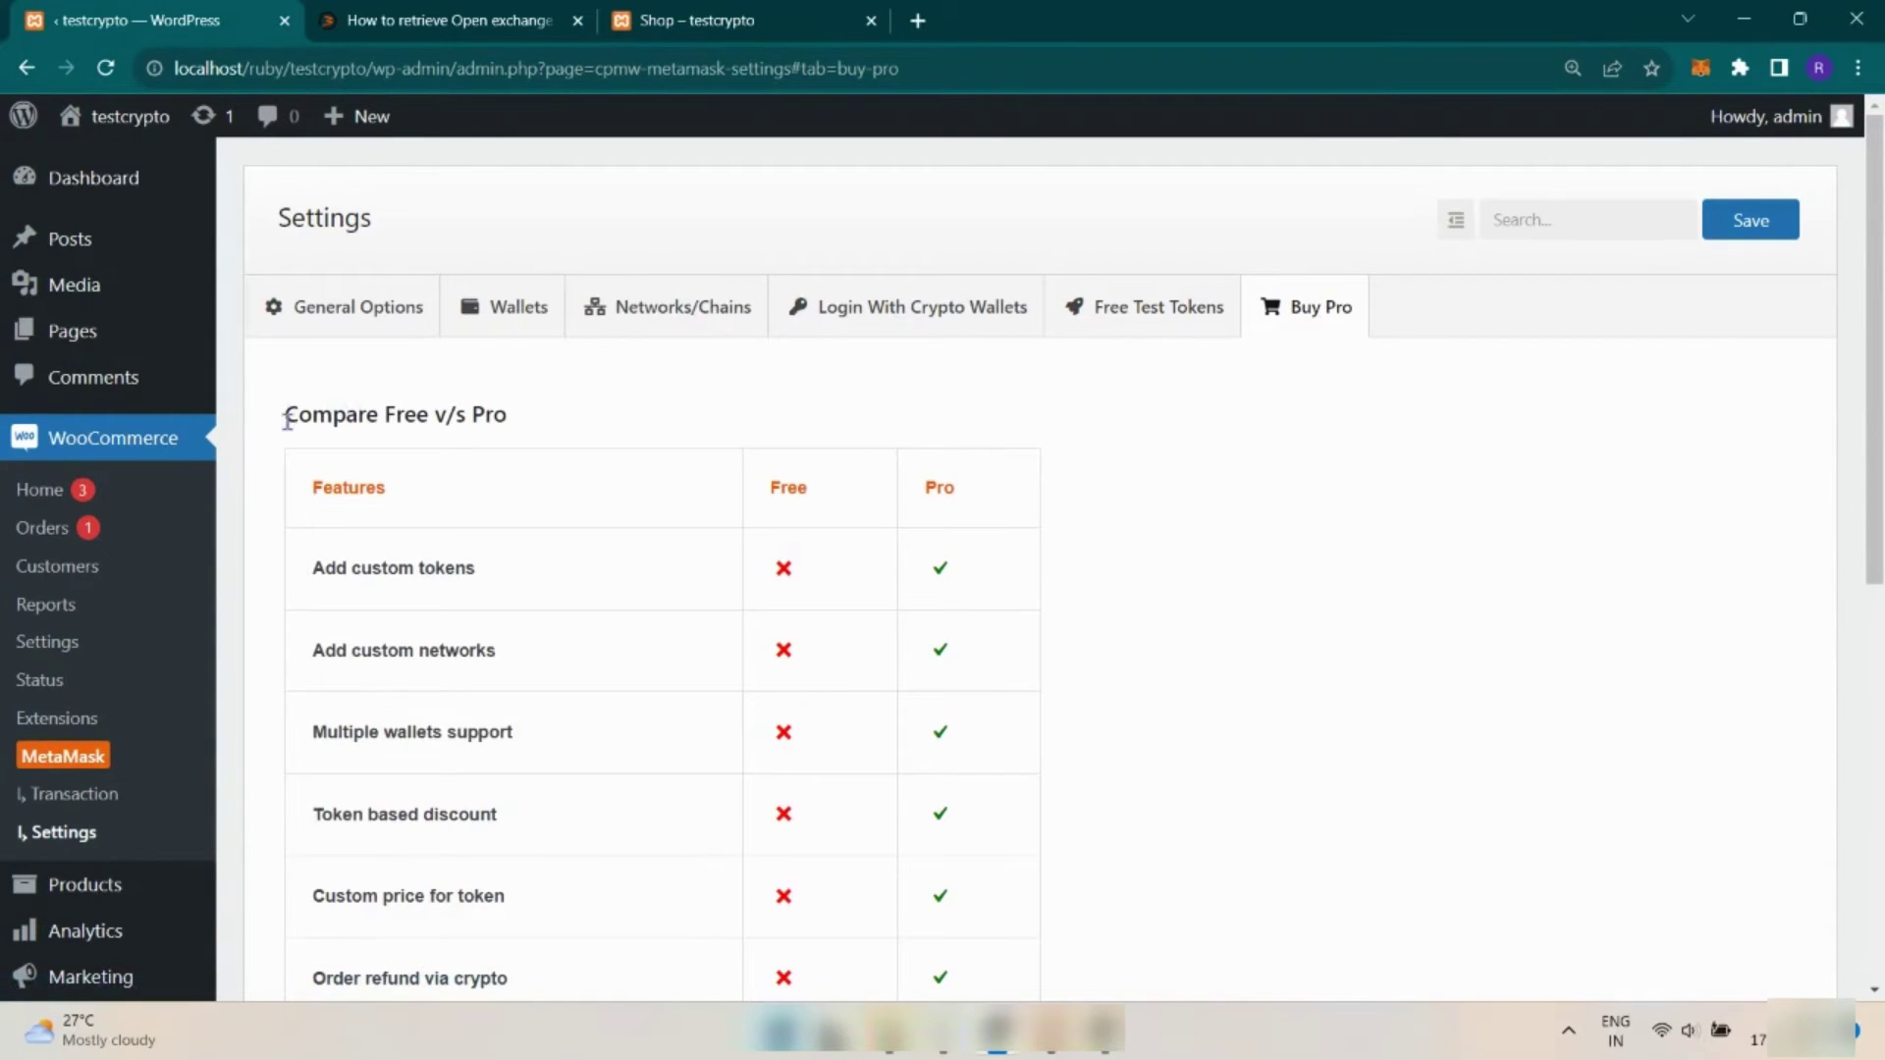
left_click_drag(287, 421, 572, 425)
left_click(573, 425)
Step: Save the MetaMask plugin settings and confirm 'Settings saved.'
scroll(625, 789, "down", 8)
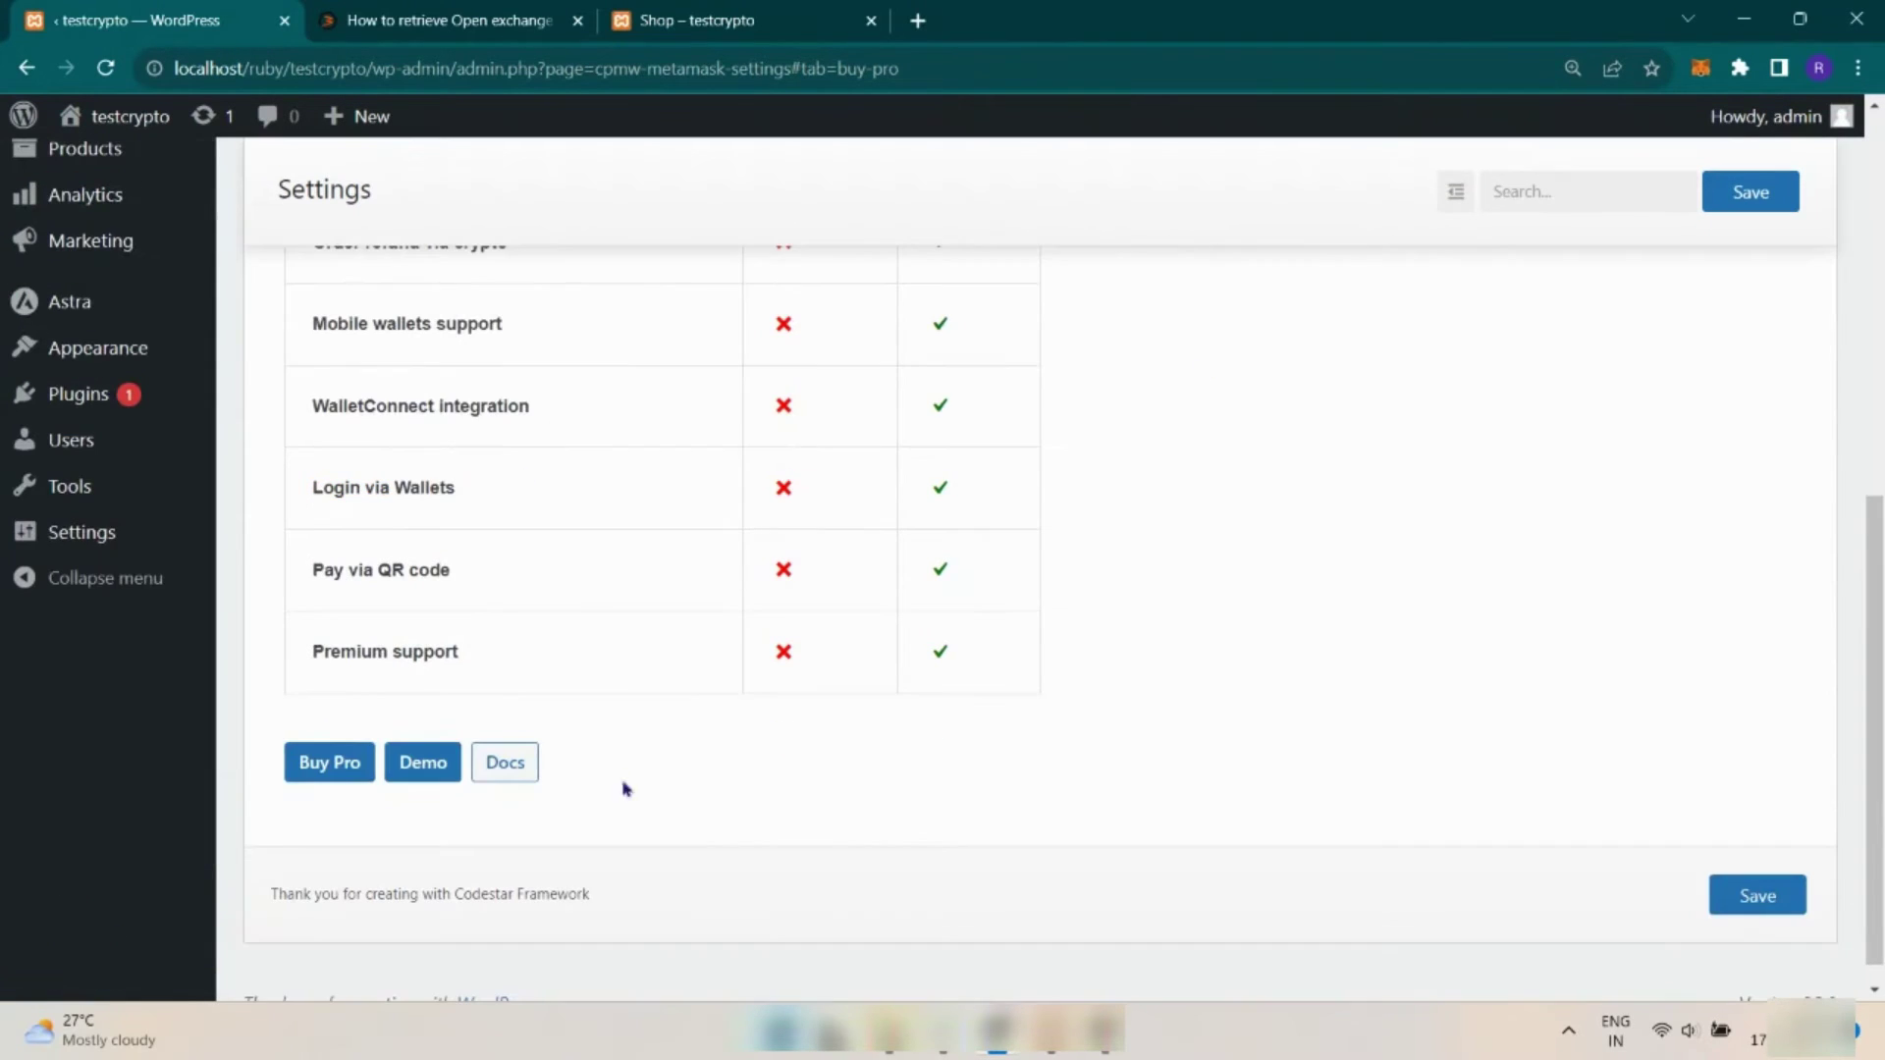
left_click(1760, 899)
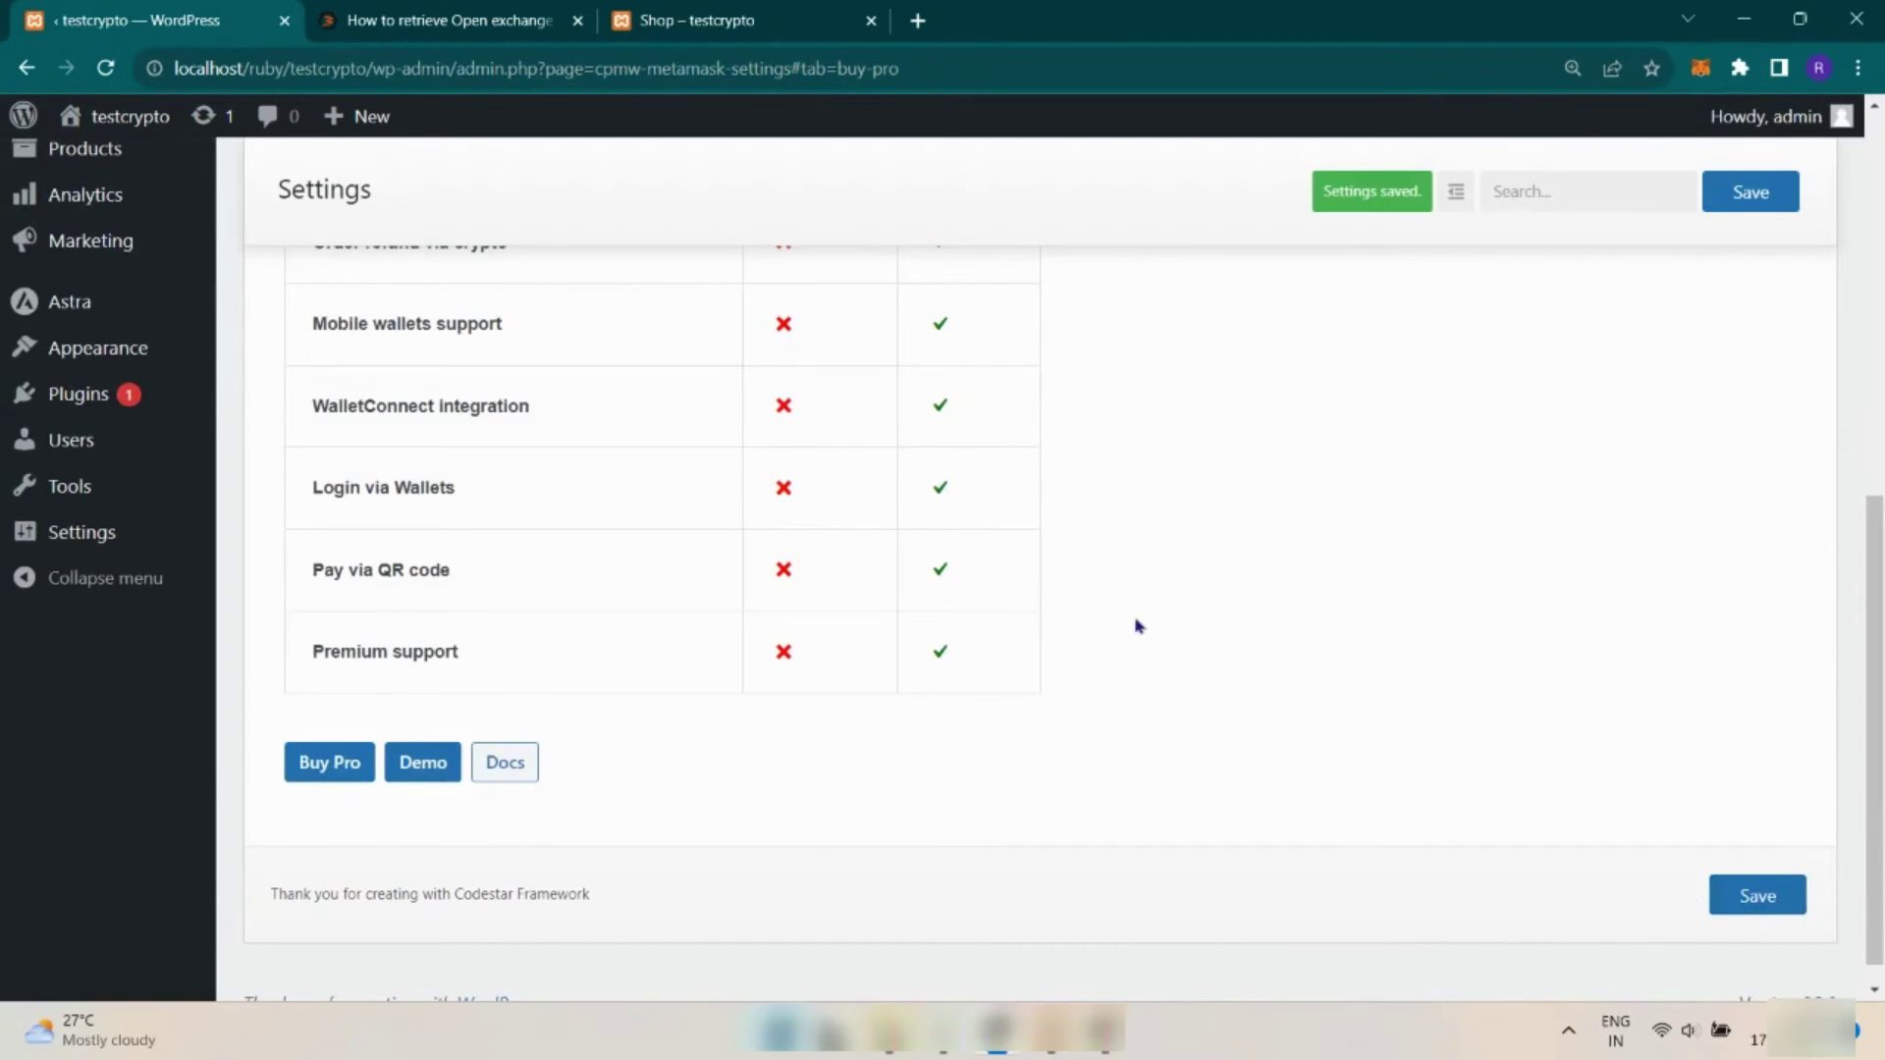
scroll(1110, 599, "up", 8)
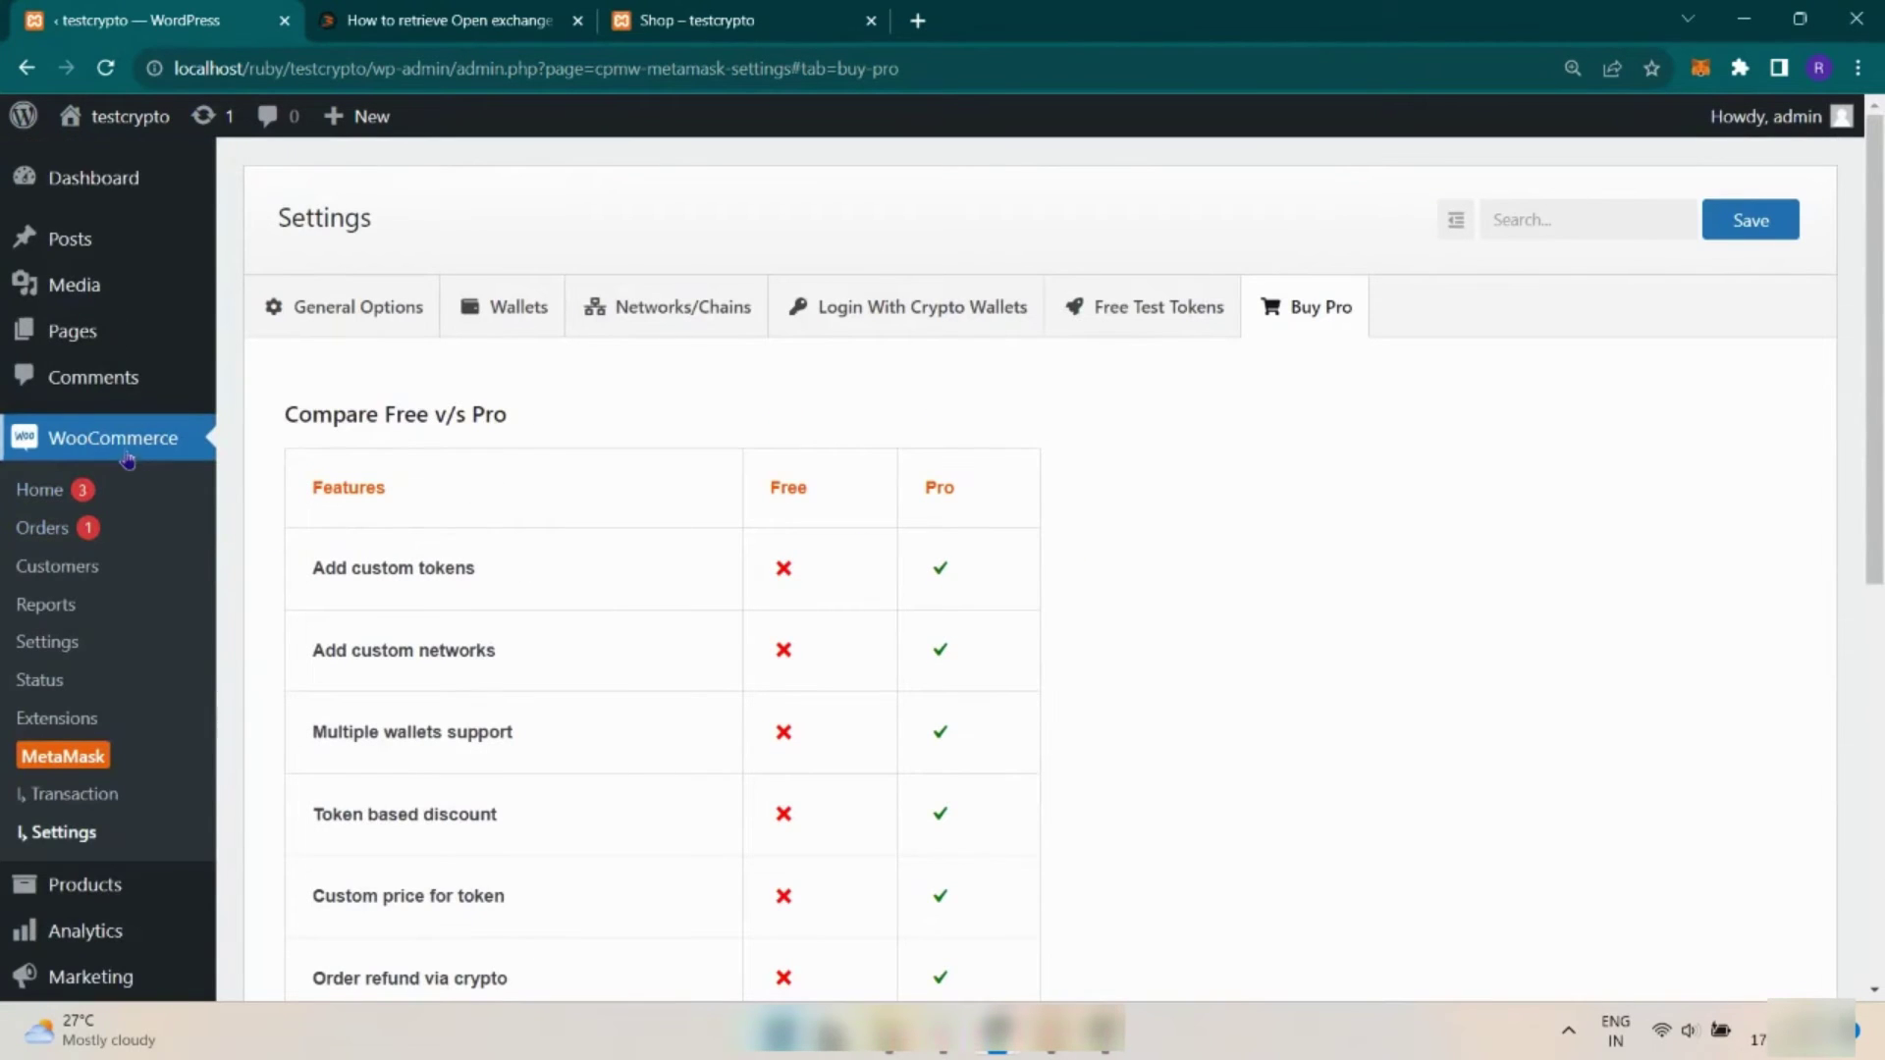
Step: Enable MetaMask Pay under WooCommerce Payments, titled 'MetaMask Pay' with description 'Payout using MetaMask', and save
left_click(40, 643)
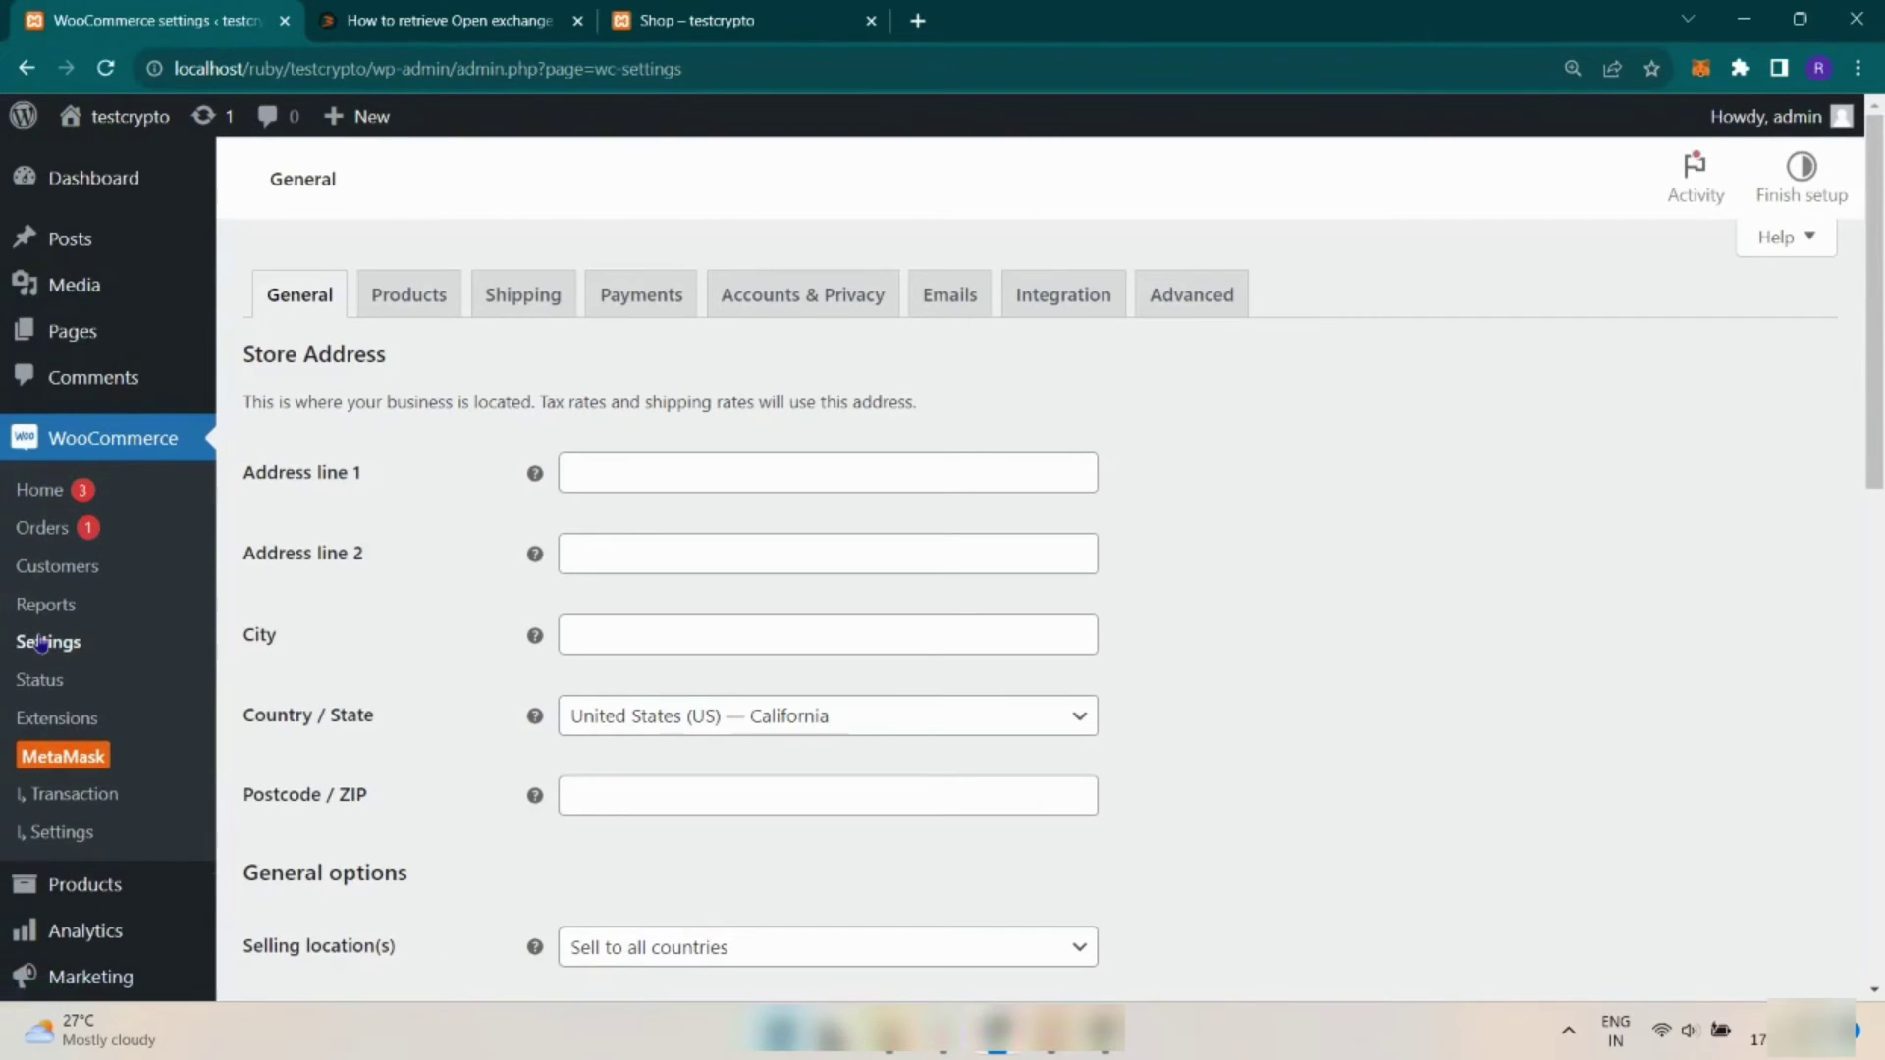
left_click(648, 312)
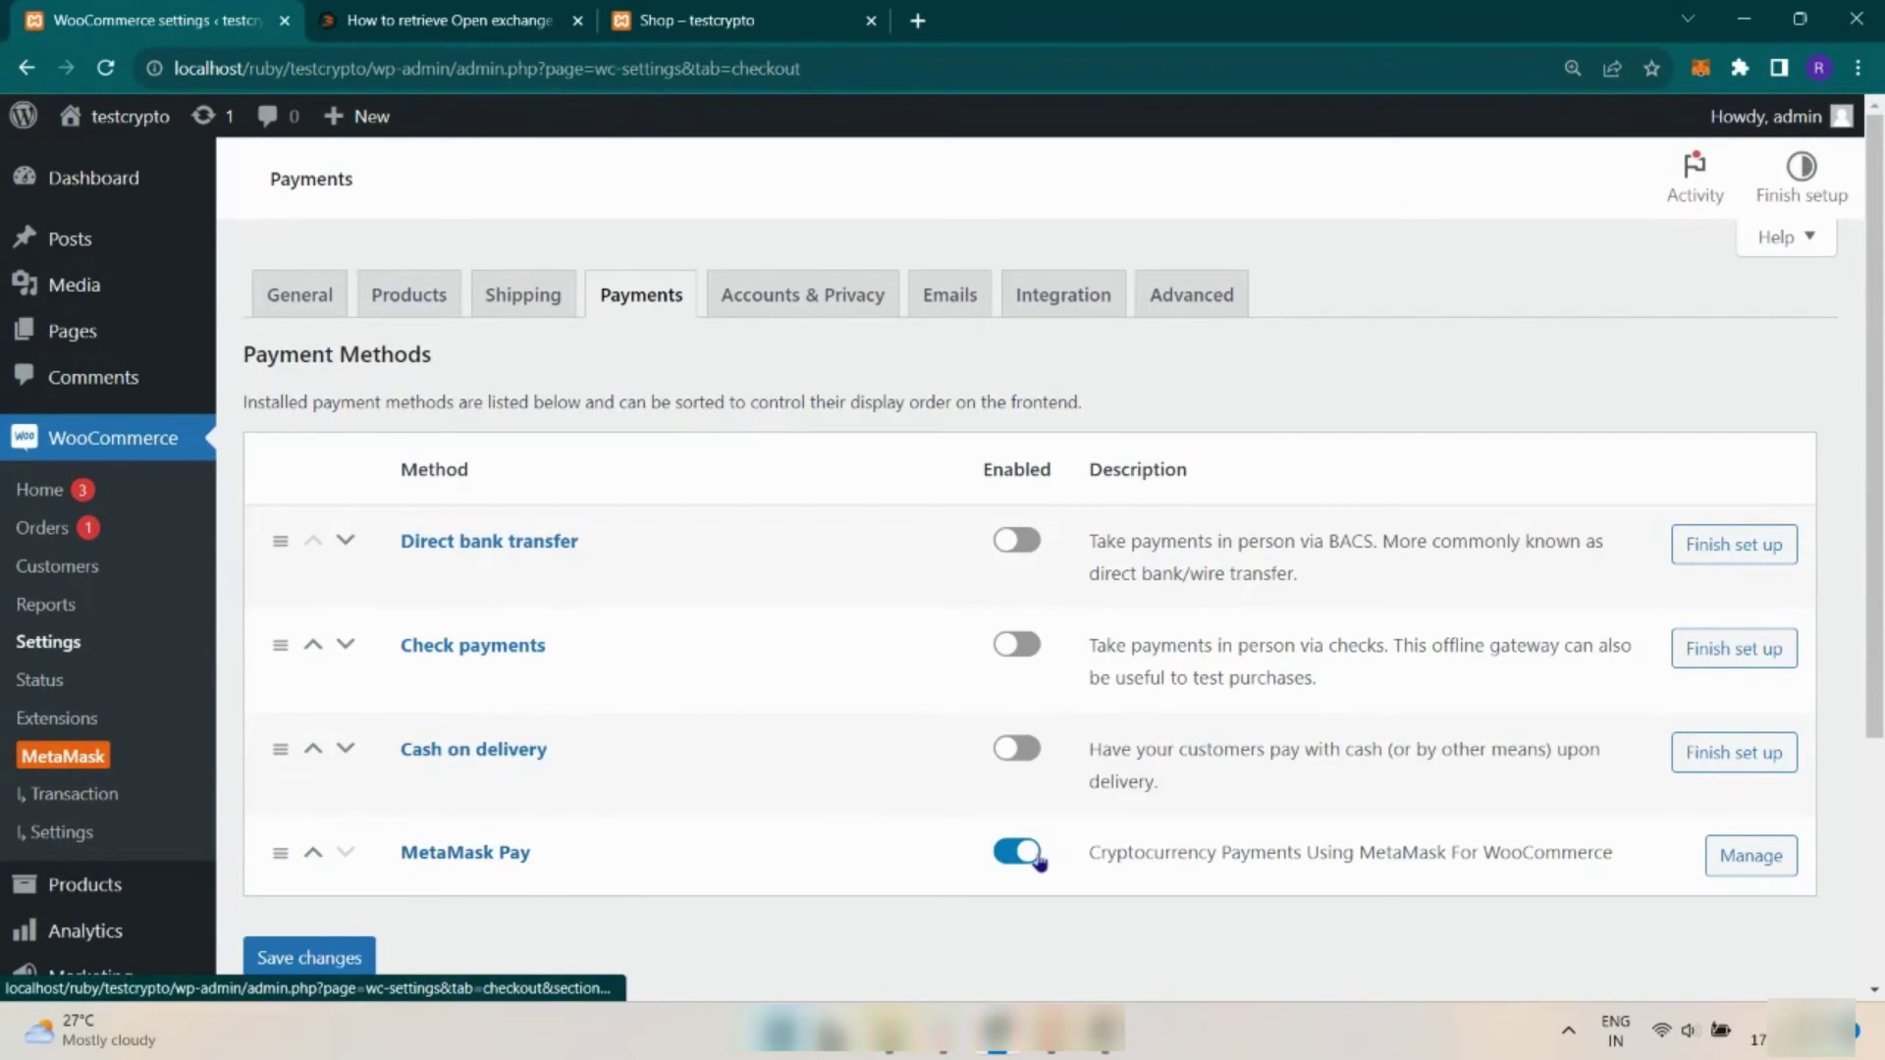
left_click(1743, 858)
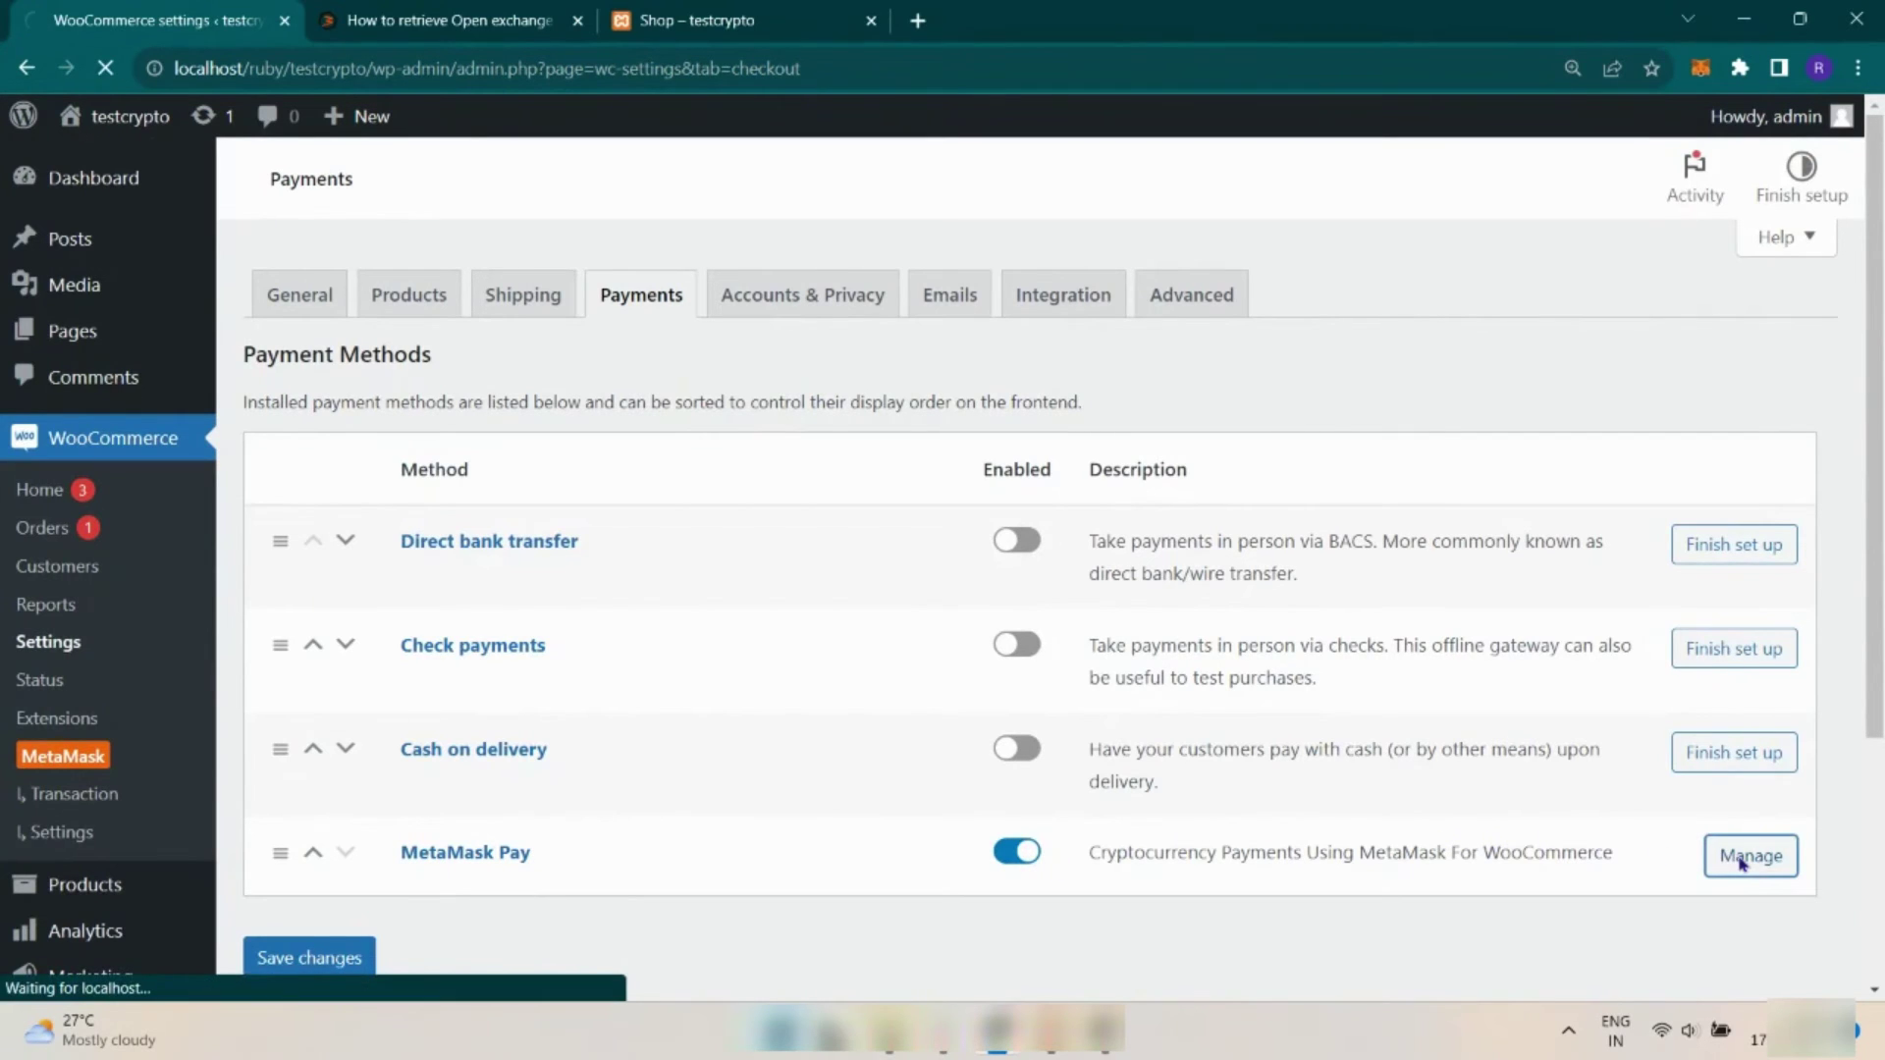
left_click_drag(240, 493, 400, 496)
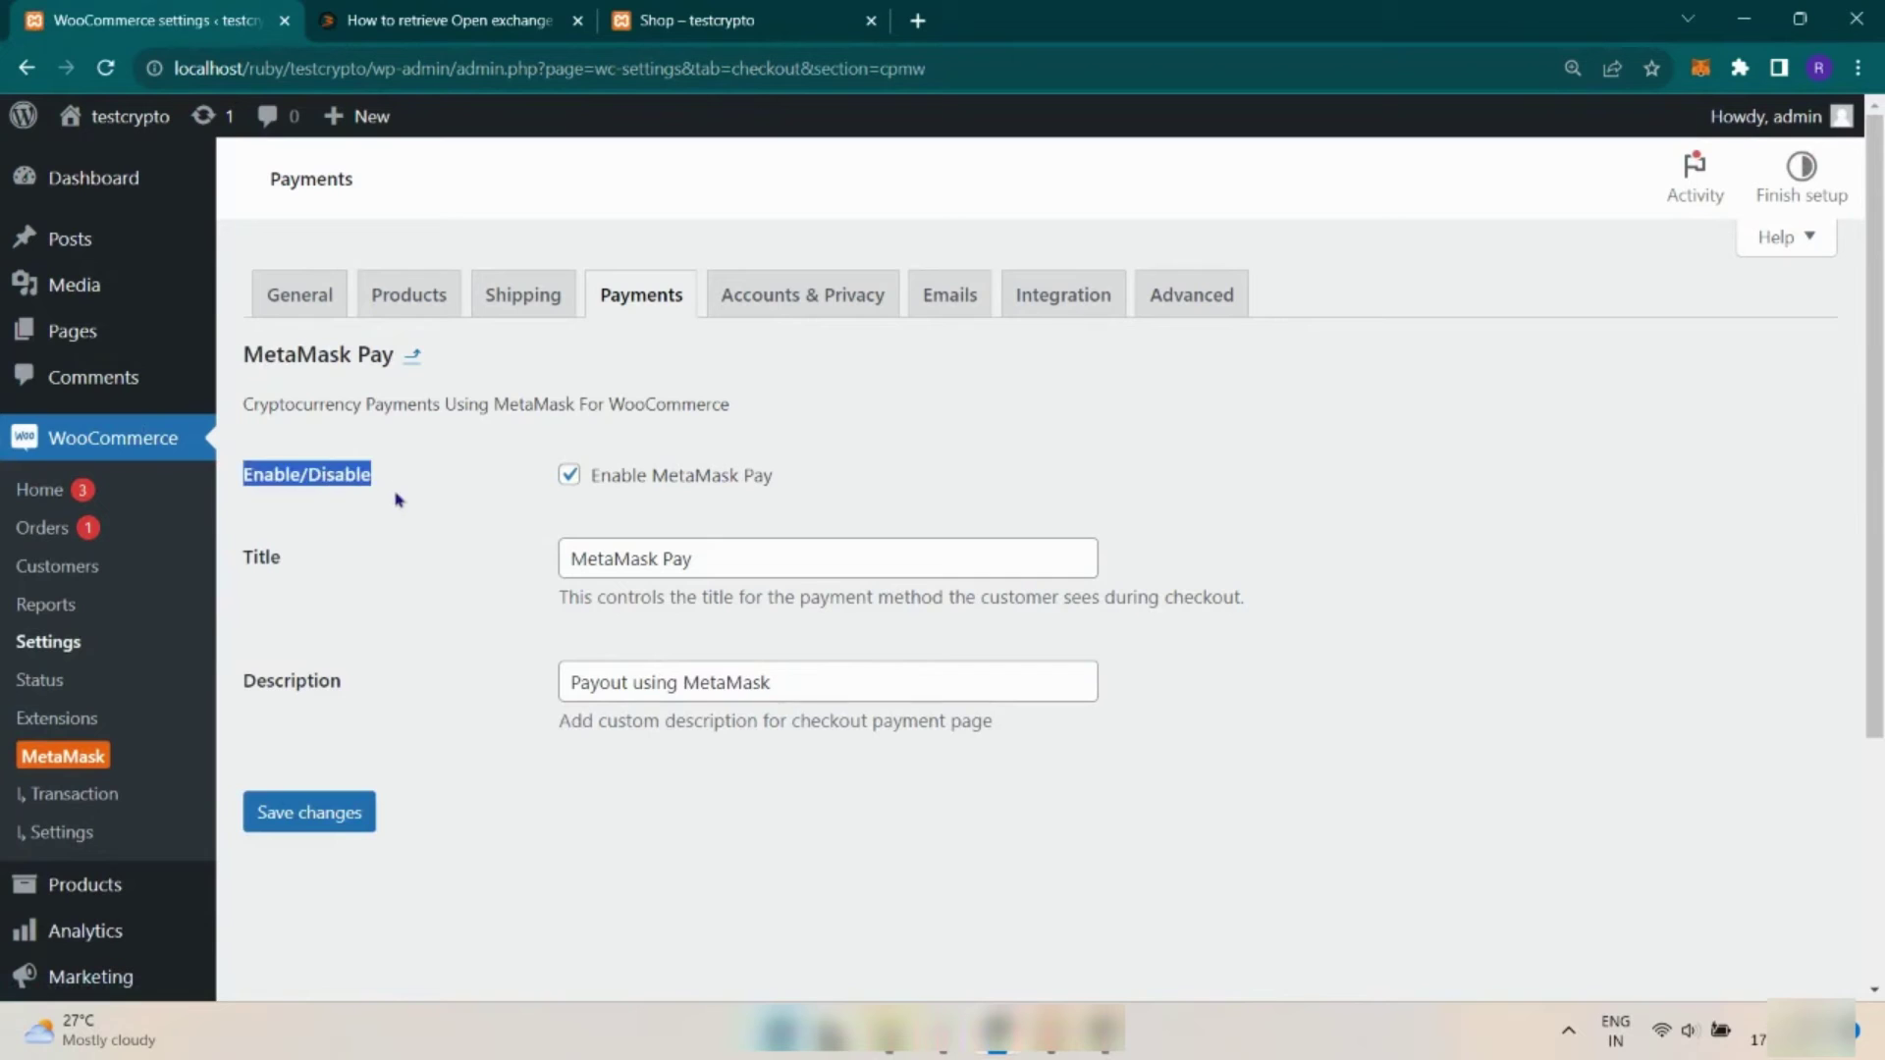
left_click(481, 506)
left_click(587, 485)
left_click(587, 485)
left_click(256, 566)
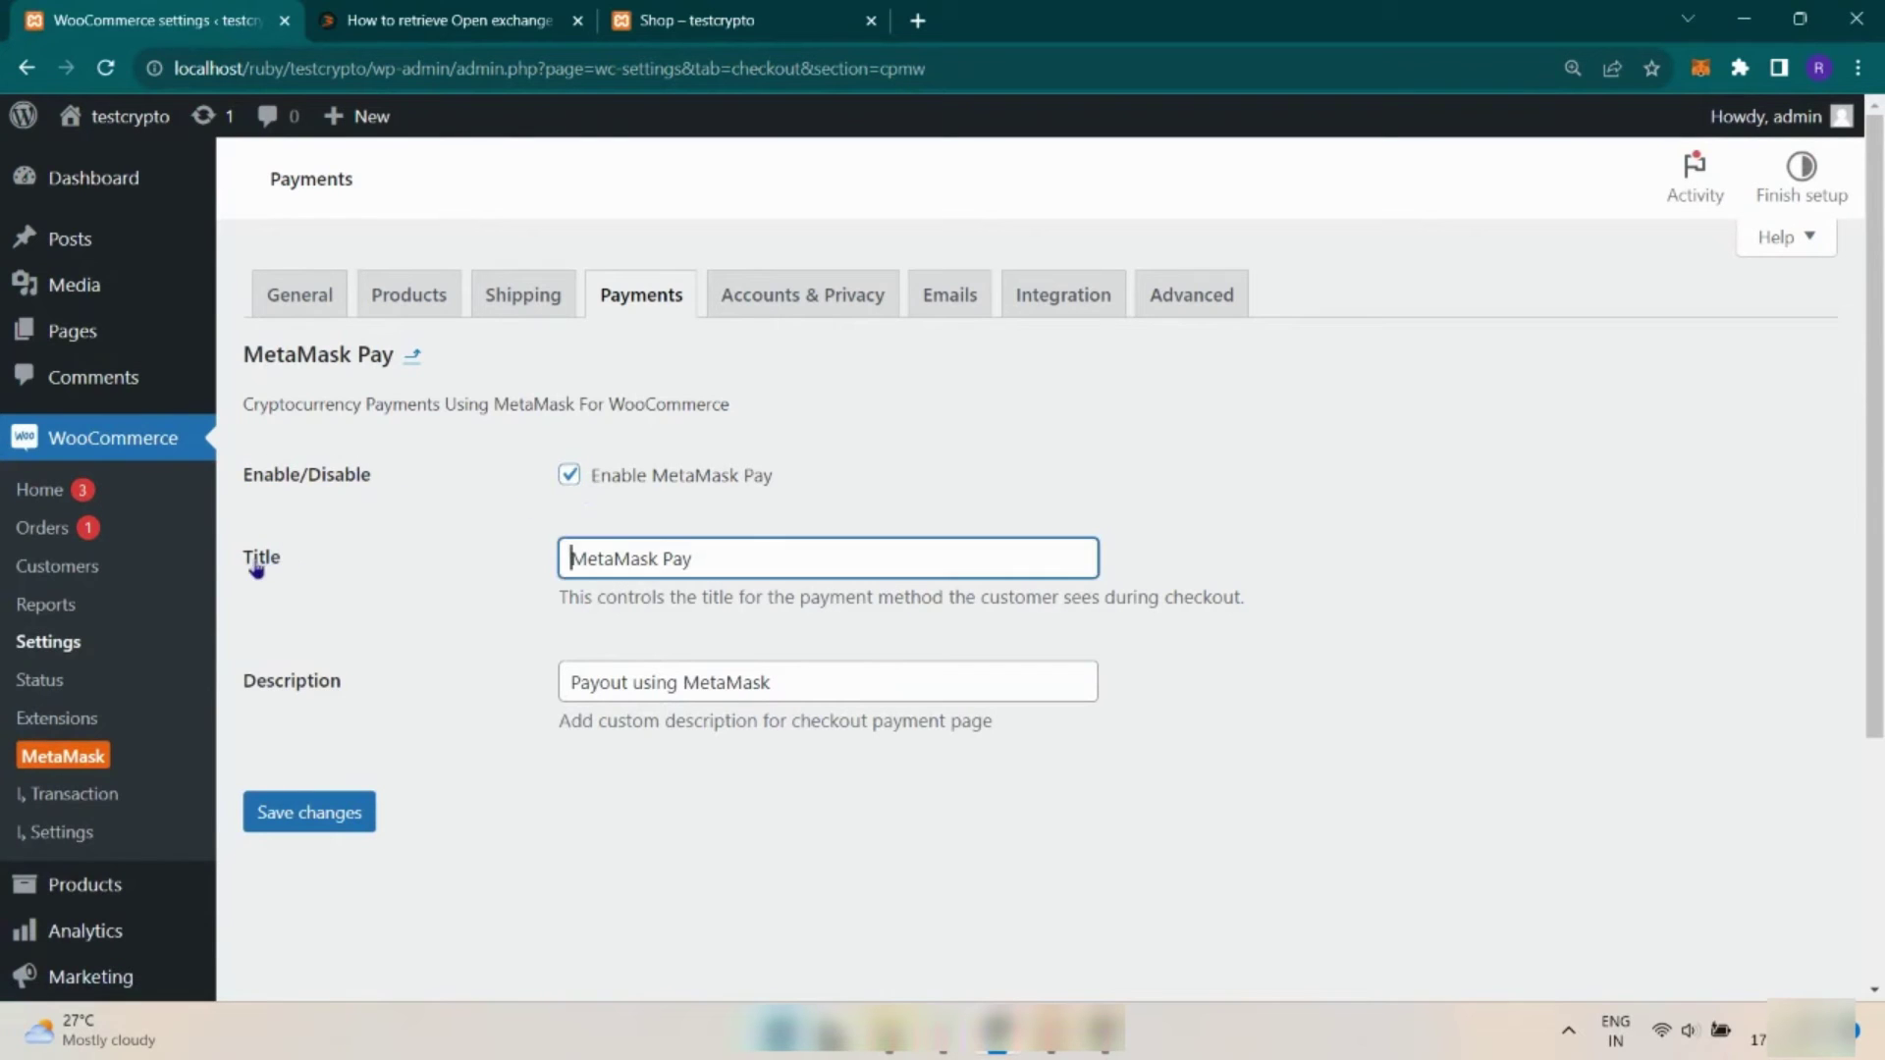
left_click_drag(241, 687, 337, 694)
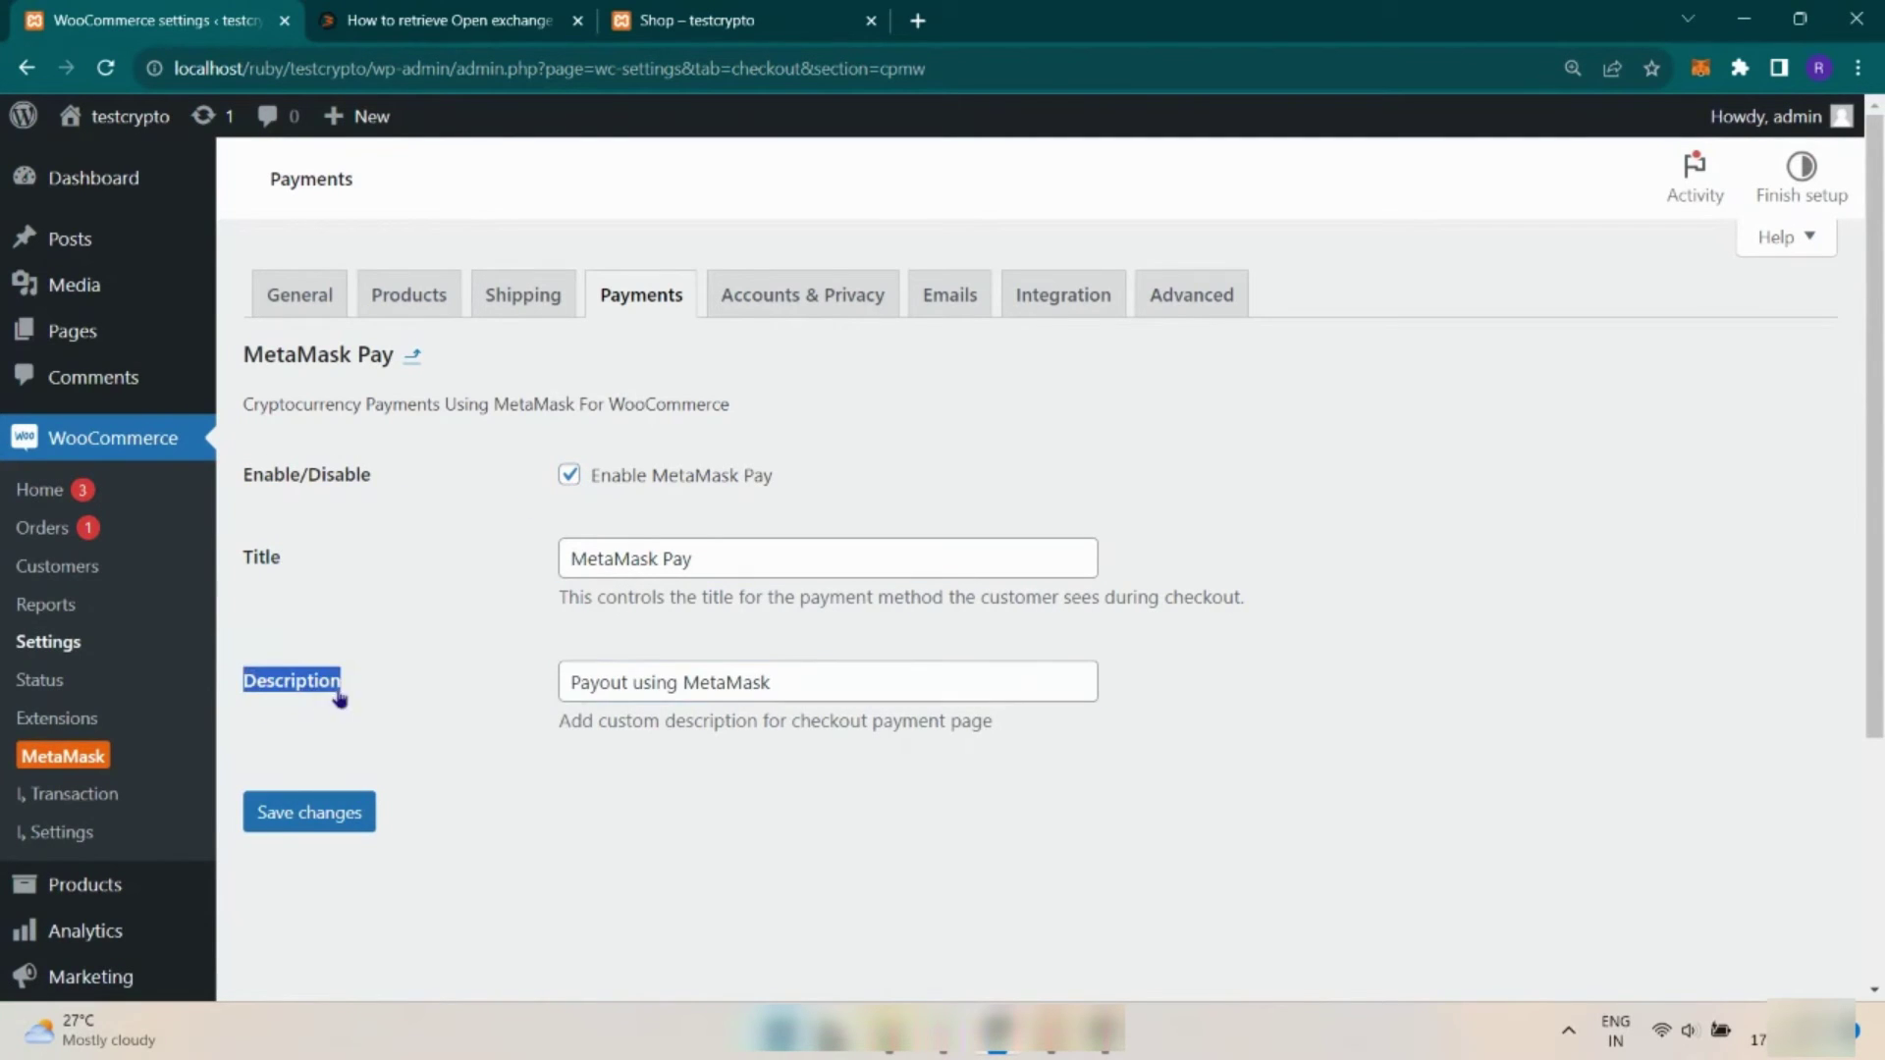
left_click(446, 700)
left_click(329, 820)
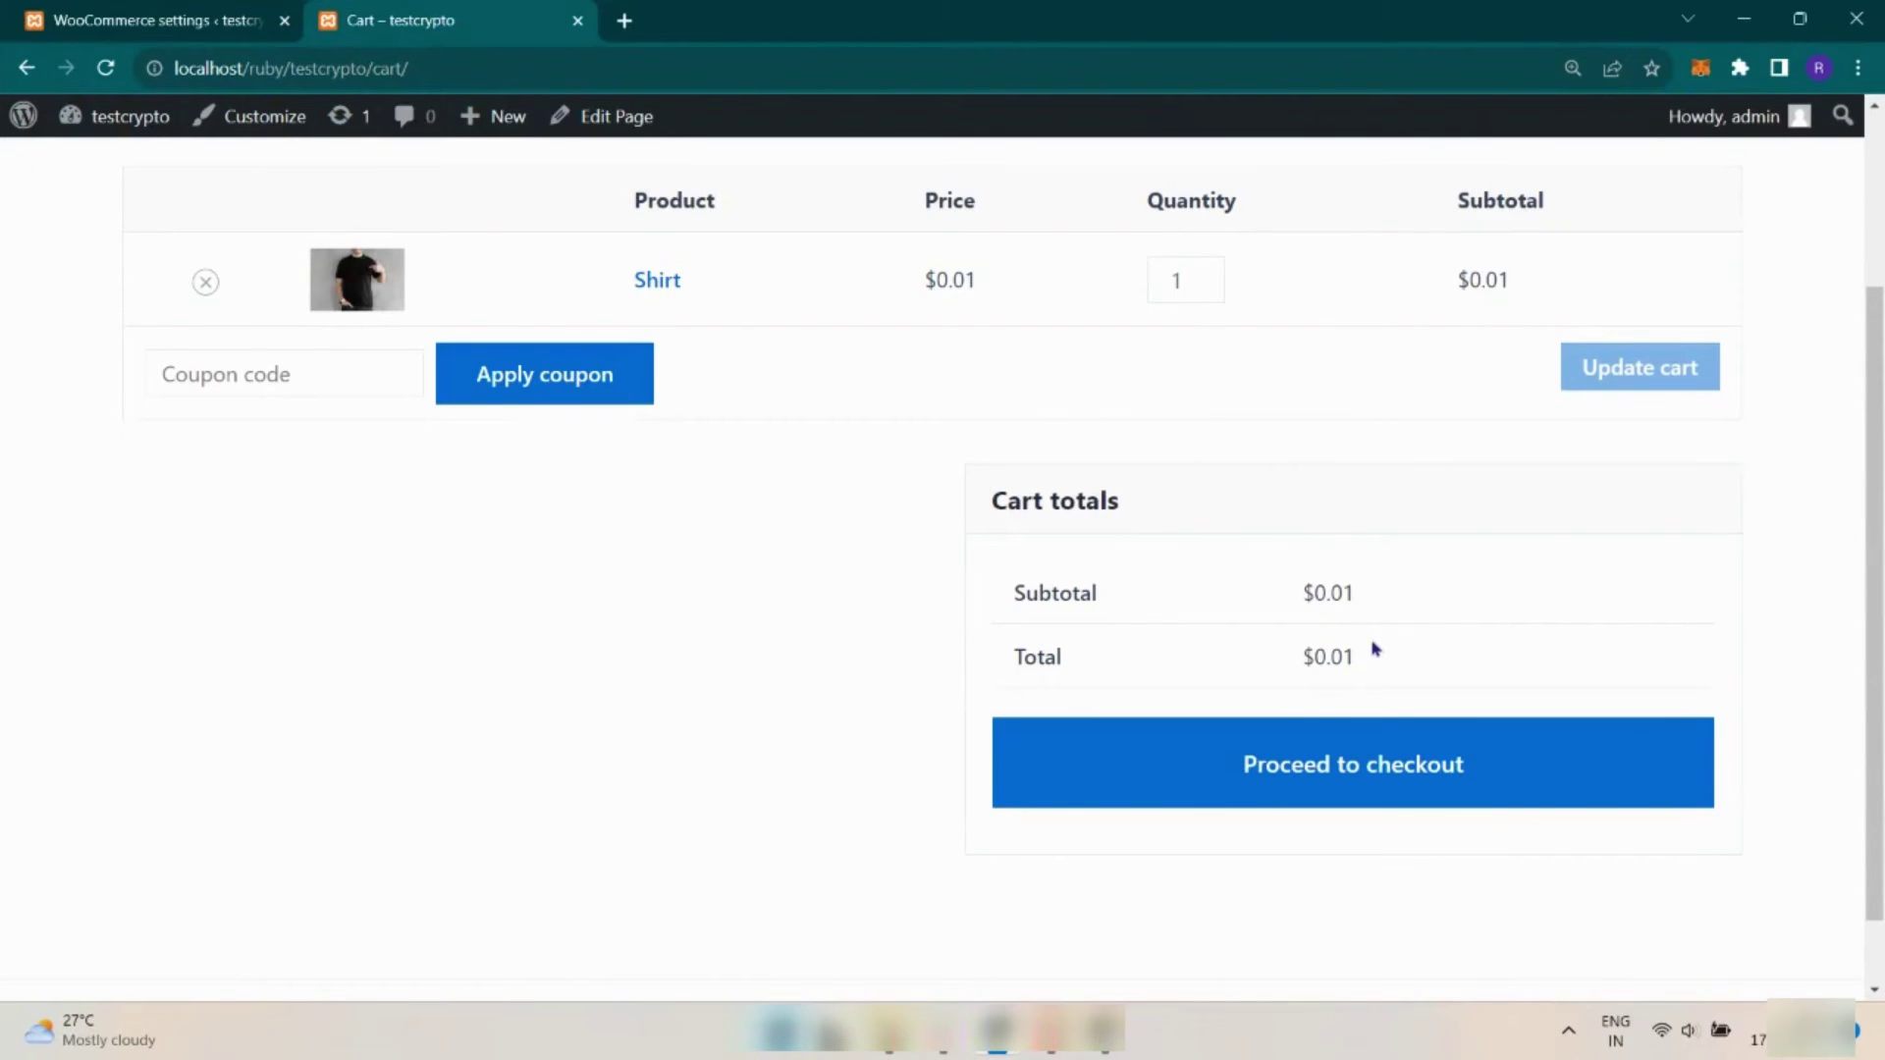
Step: Proceed to checkout for the Shirt and choose BNB as the payment cryptocurrency
left_click(1279, 778)
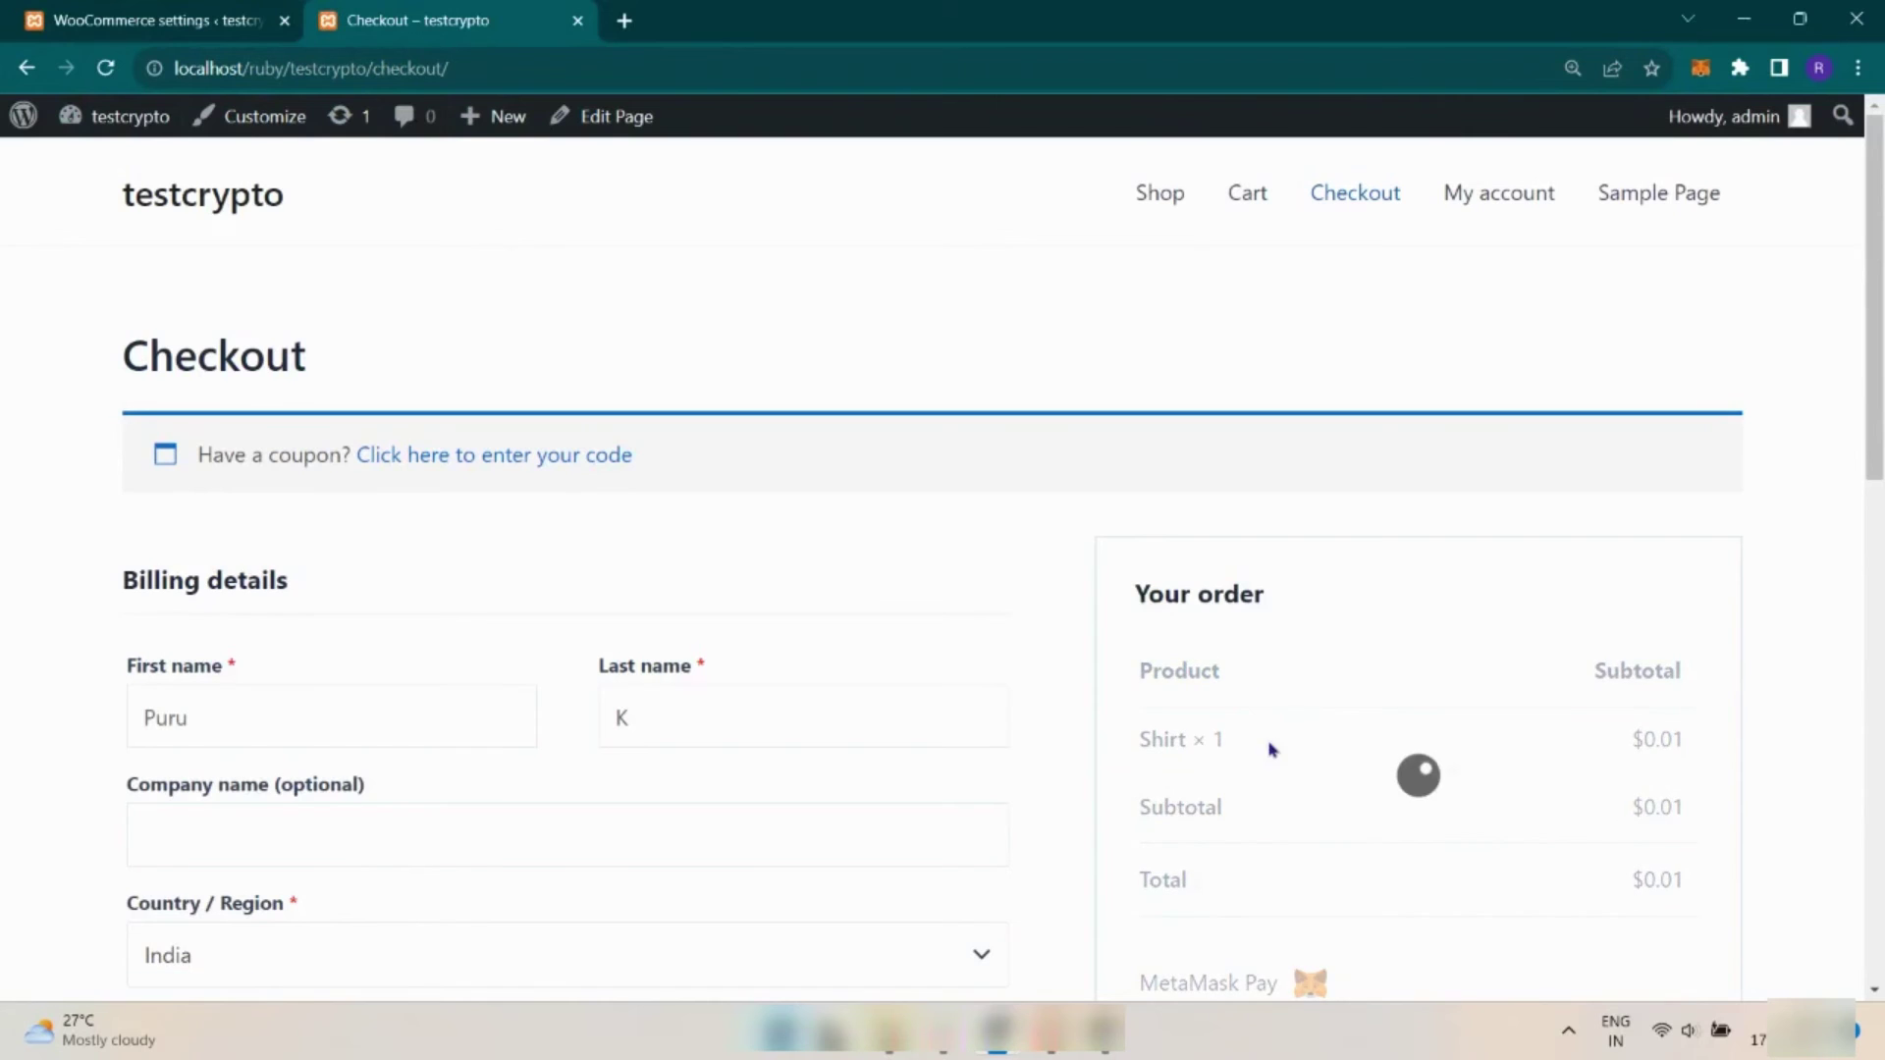
scroll(1169, 522, "down", 2)
scroll(1171, 522, "down", 1)
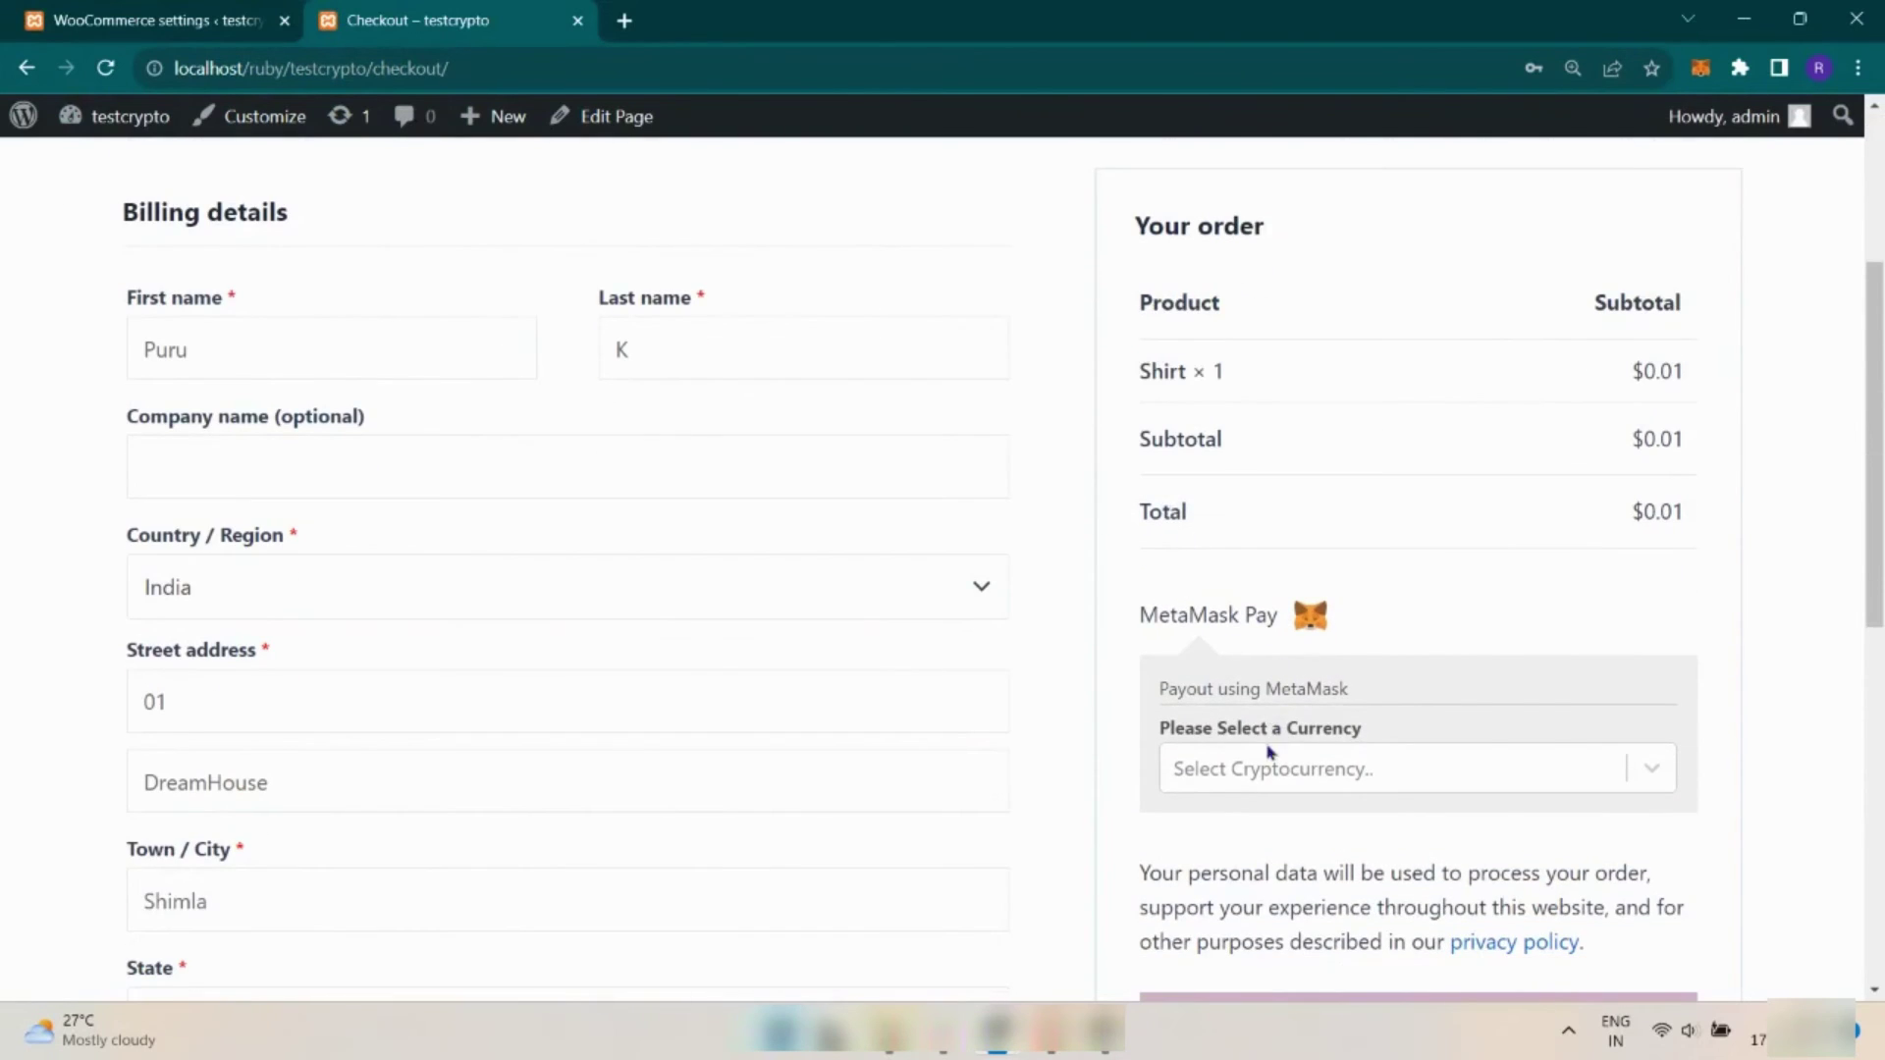
scroll(1268, 753, "down", 2)
left_click(1643, 528)
left_click(1318, 590)
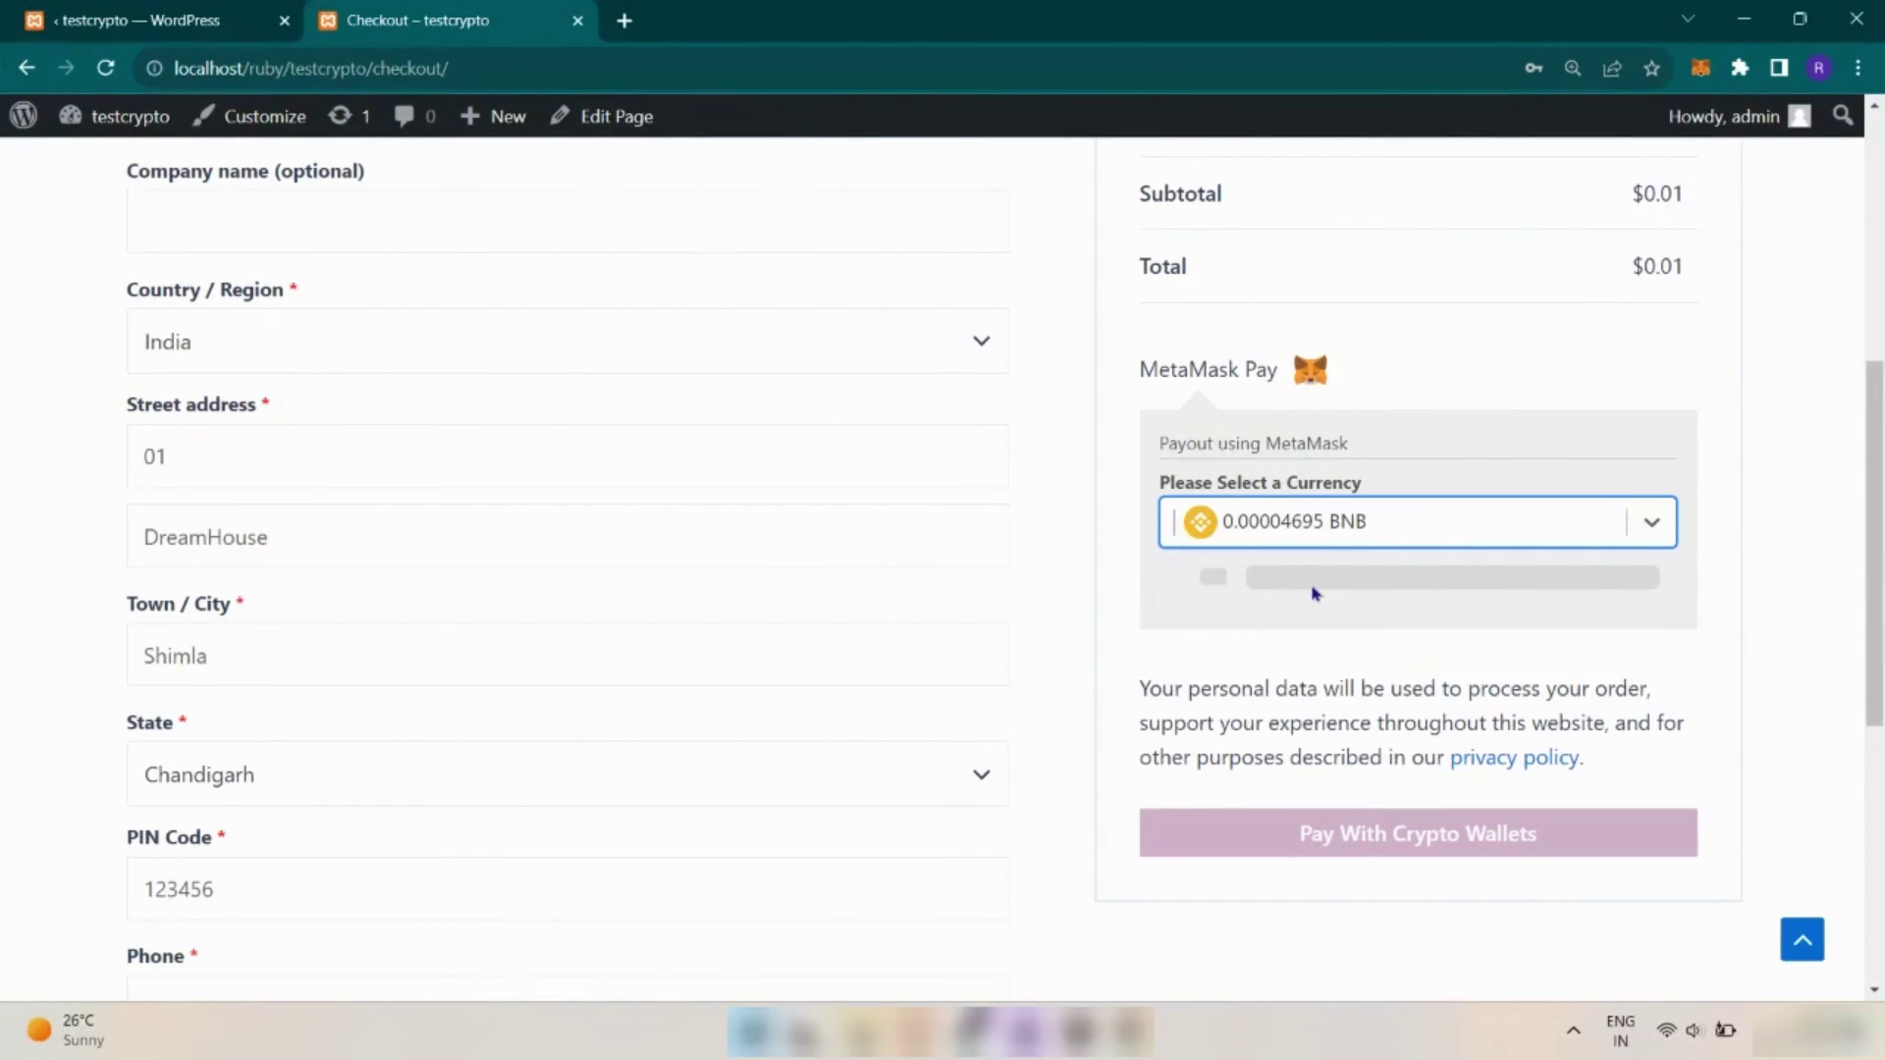
Step: Connect and unlock the MetaMask wallet with its password, then pay with the crypto wallet
left_click(1347, 648)
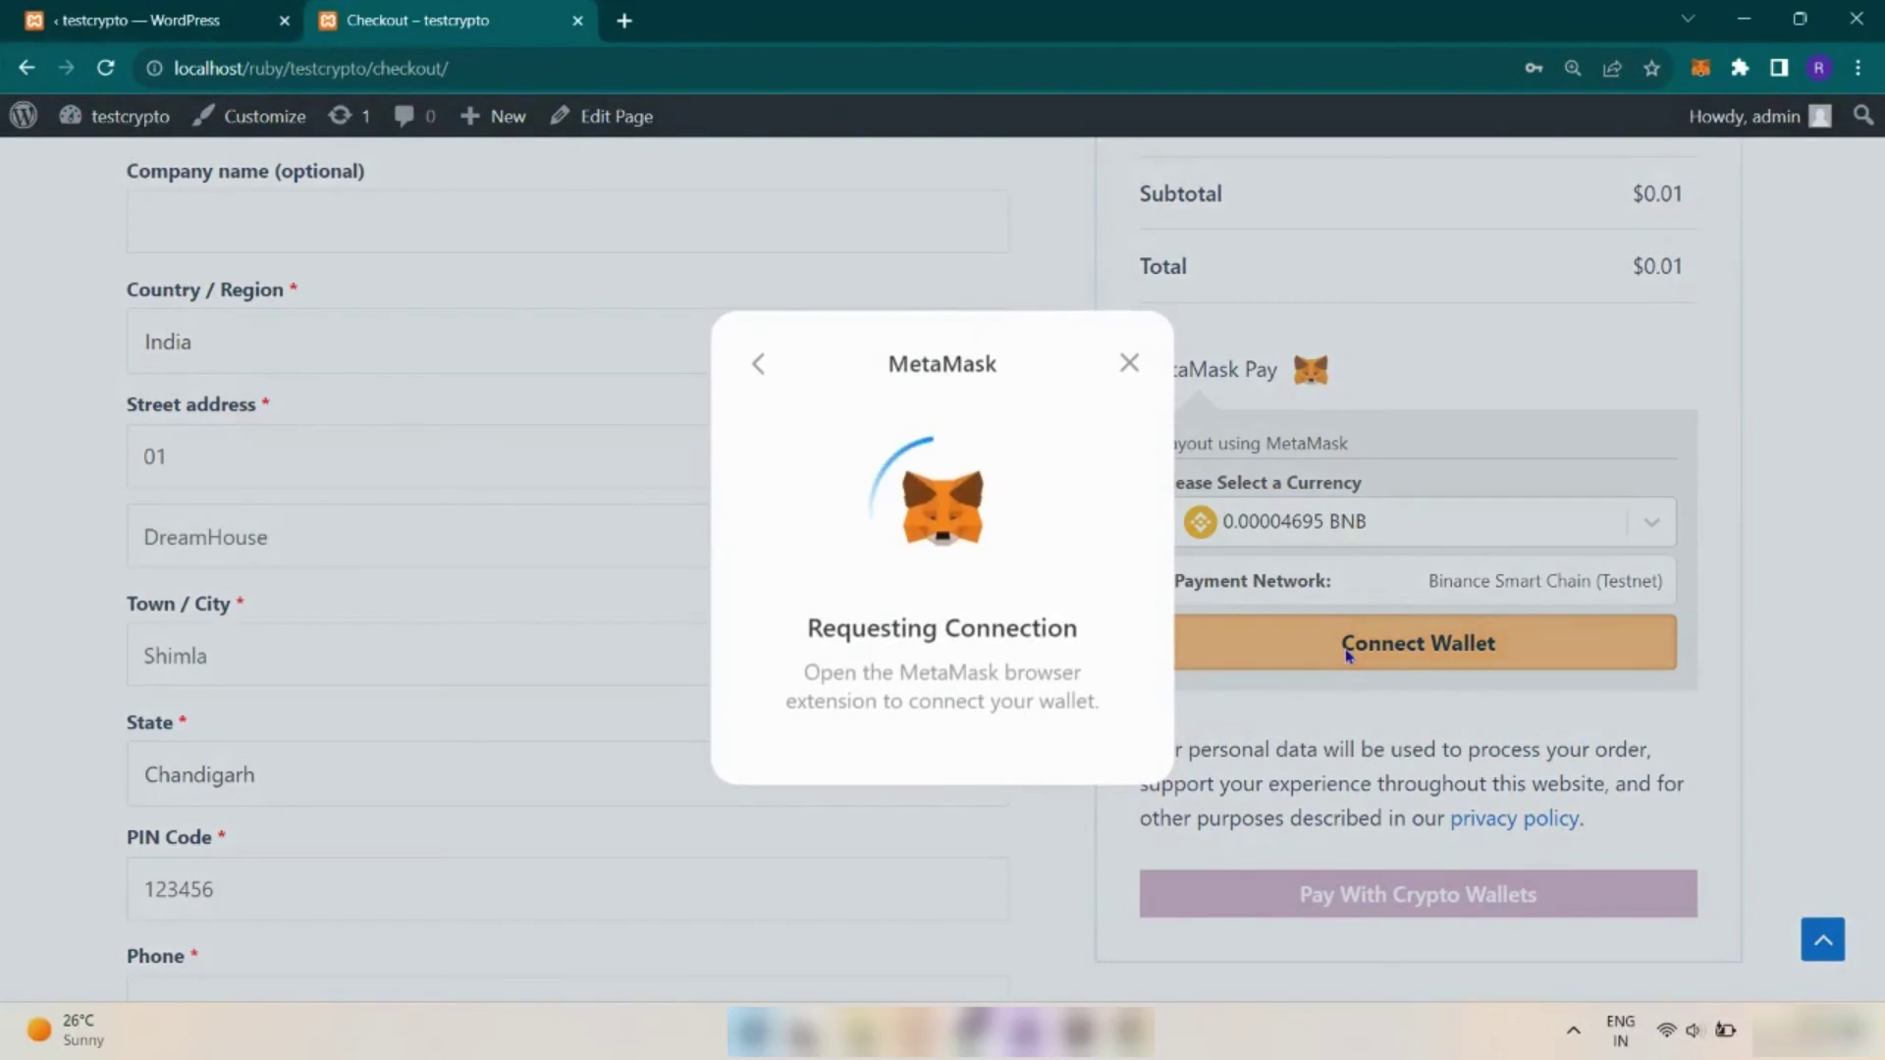
key("ctrl+v")
left_click(1681, 553)
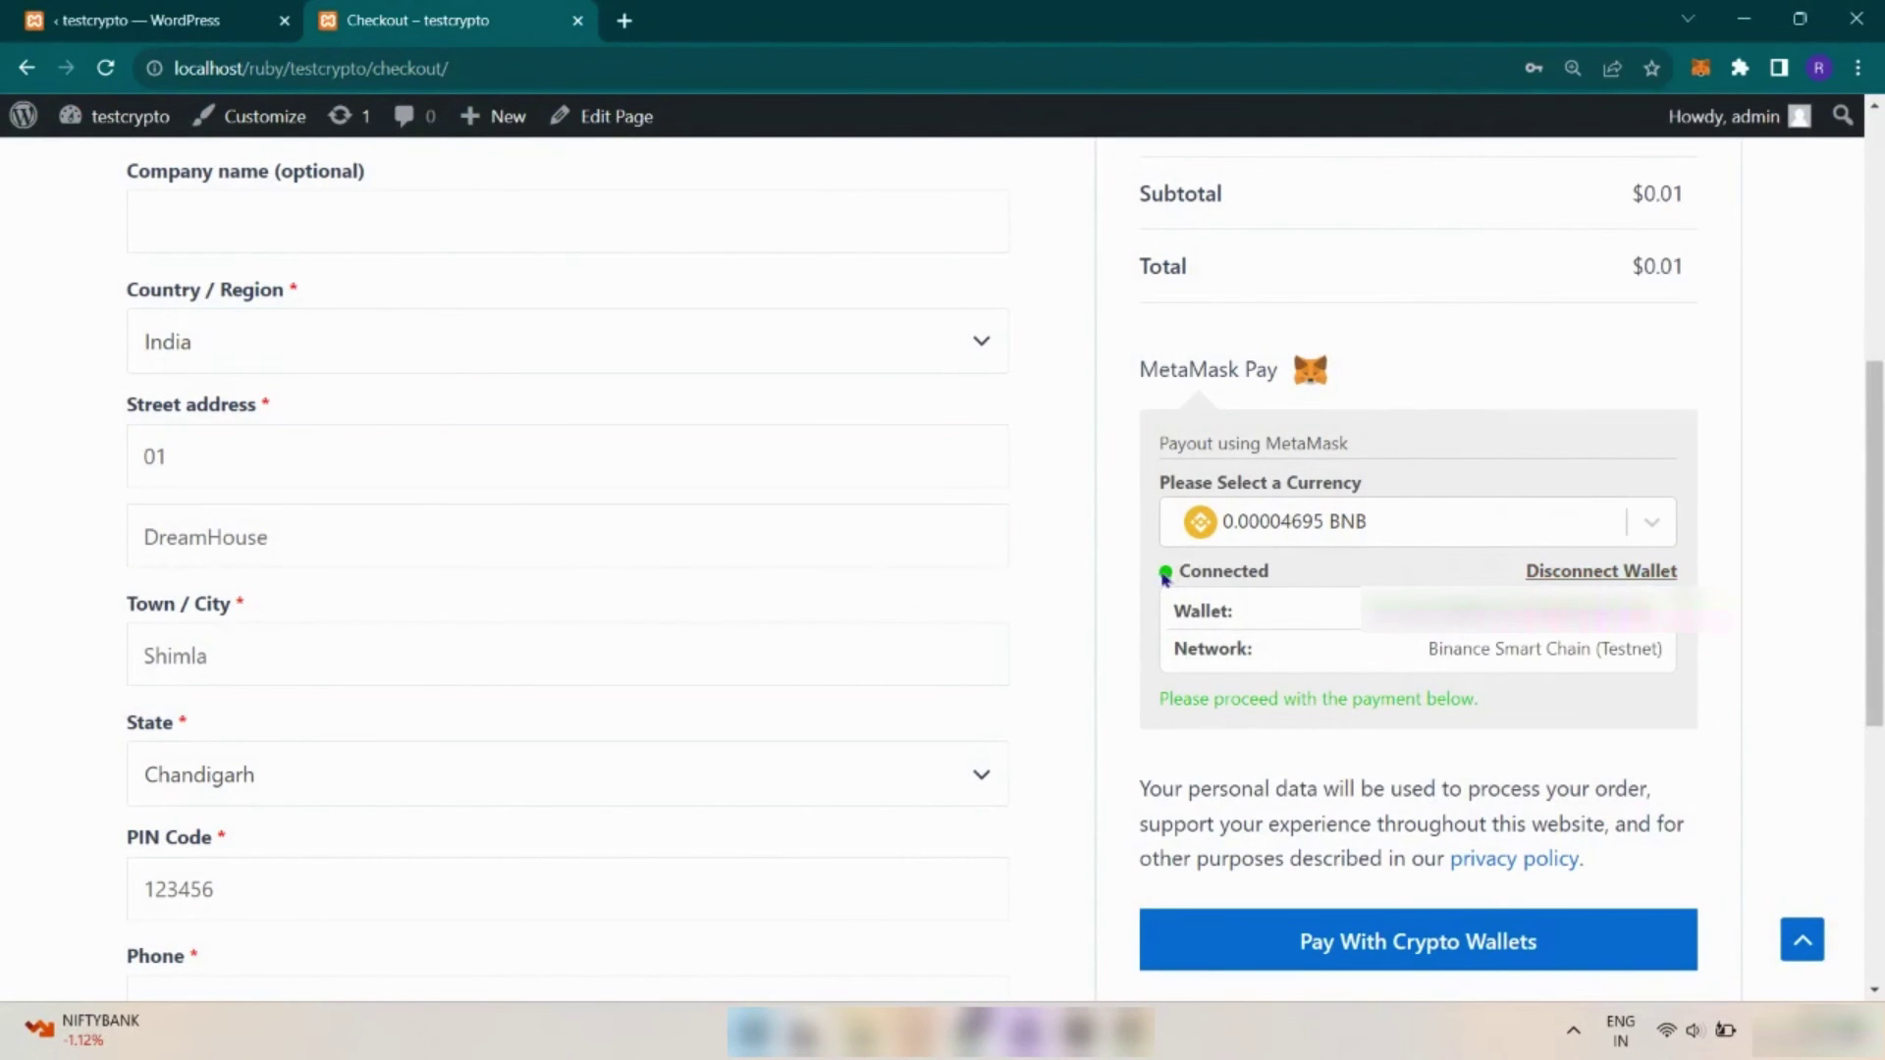
left_click_drag(1166, 578, 1296, 572)
left_click(1306, 580)
left_click_drag(1166, 613, 1497, 611)
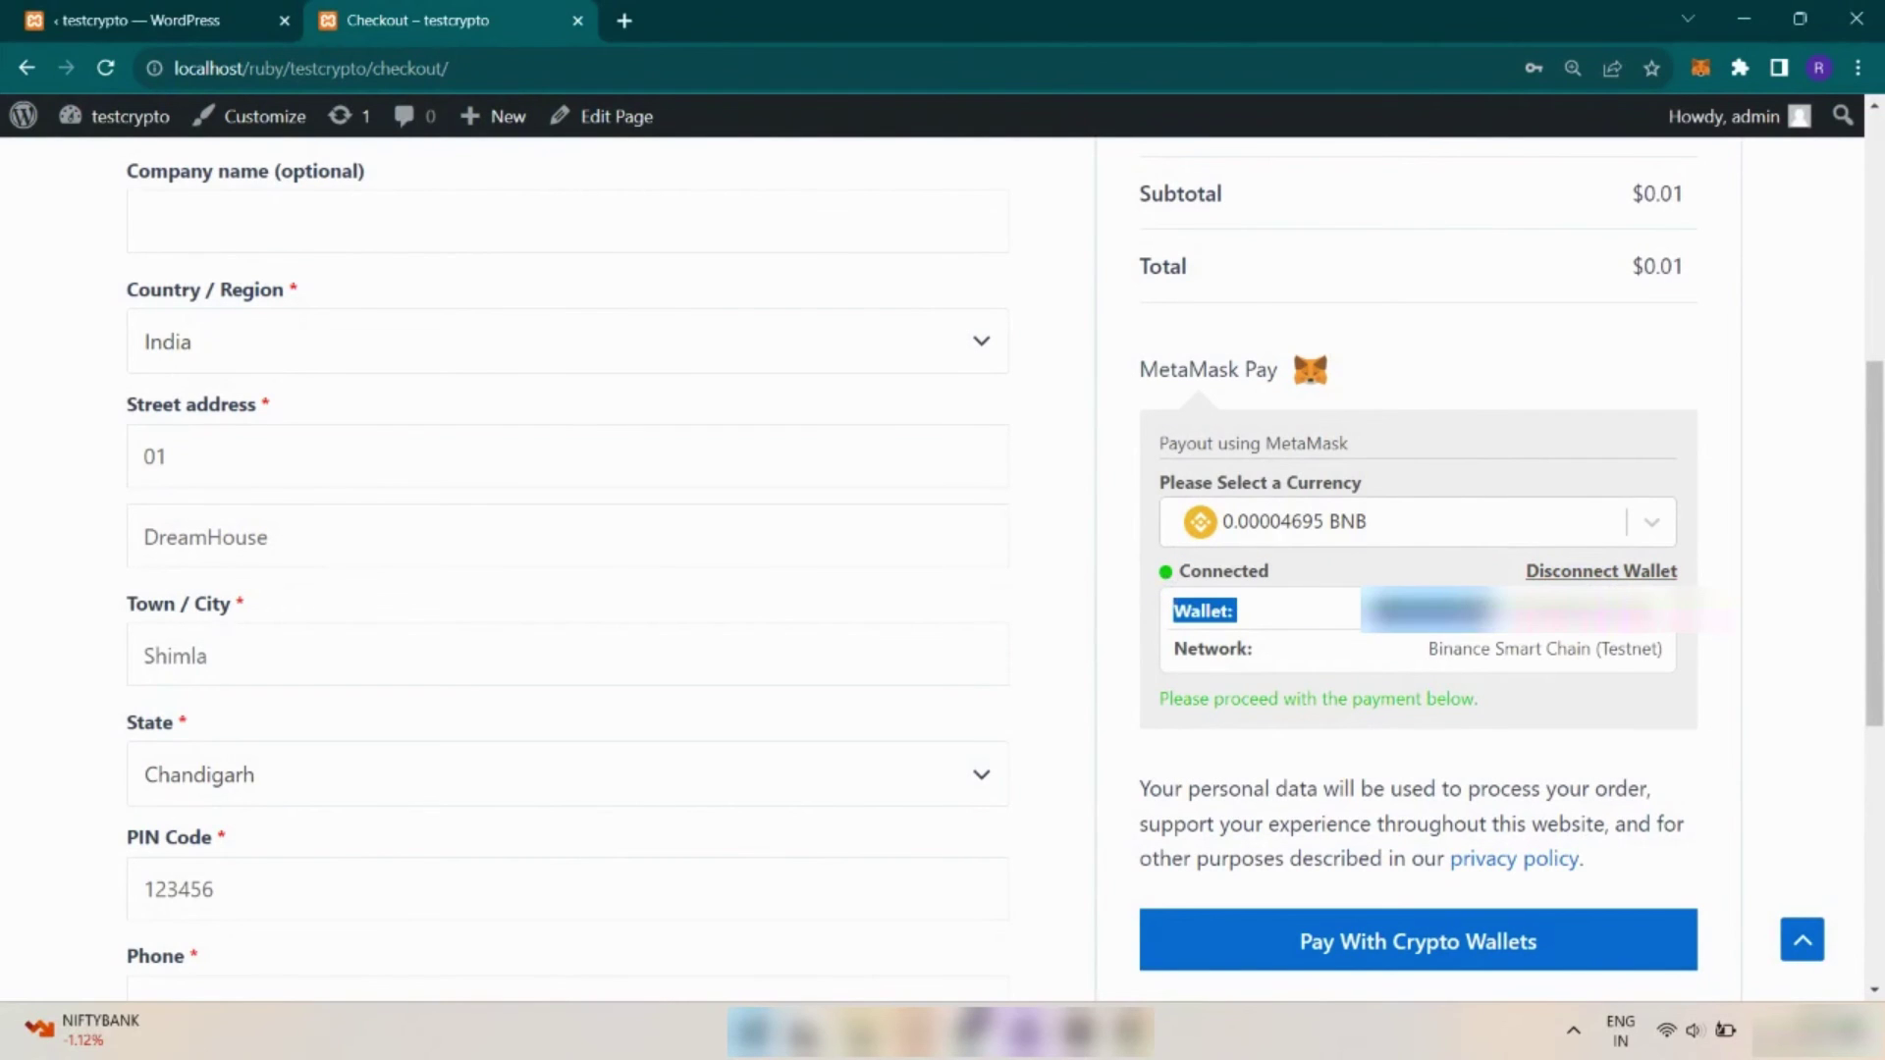
left_click(1394, 763)
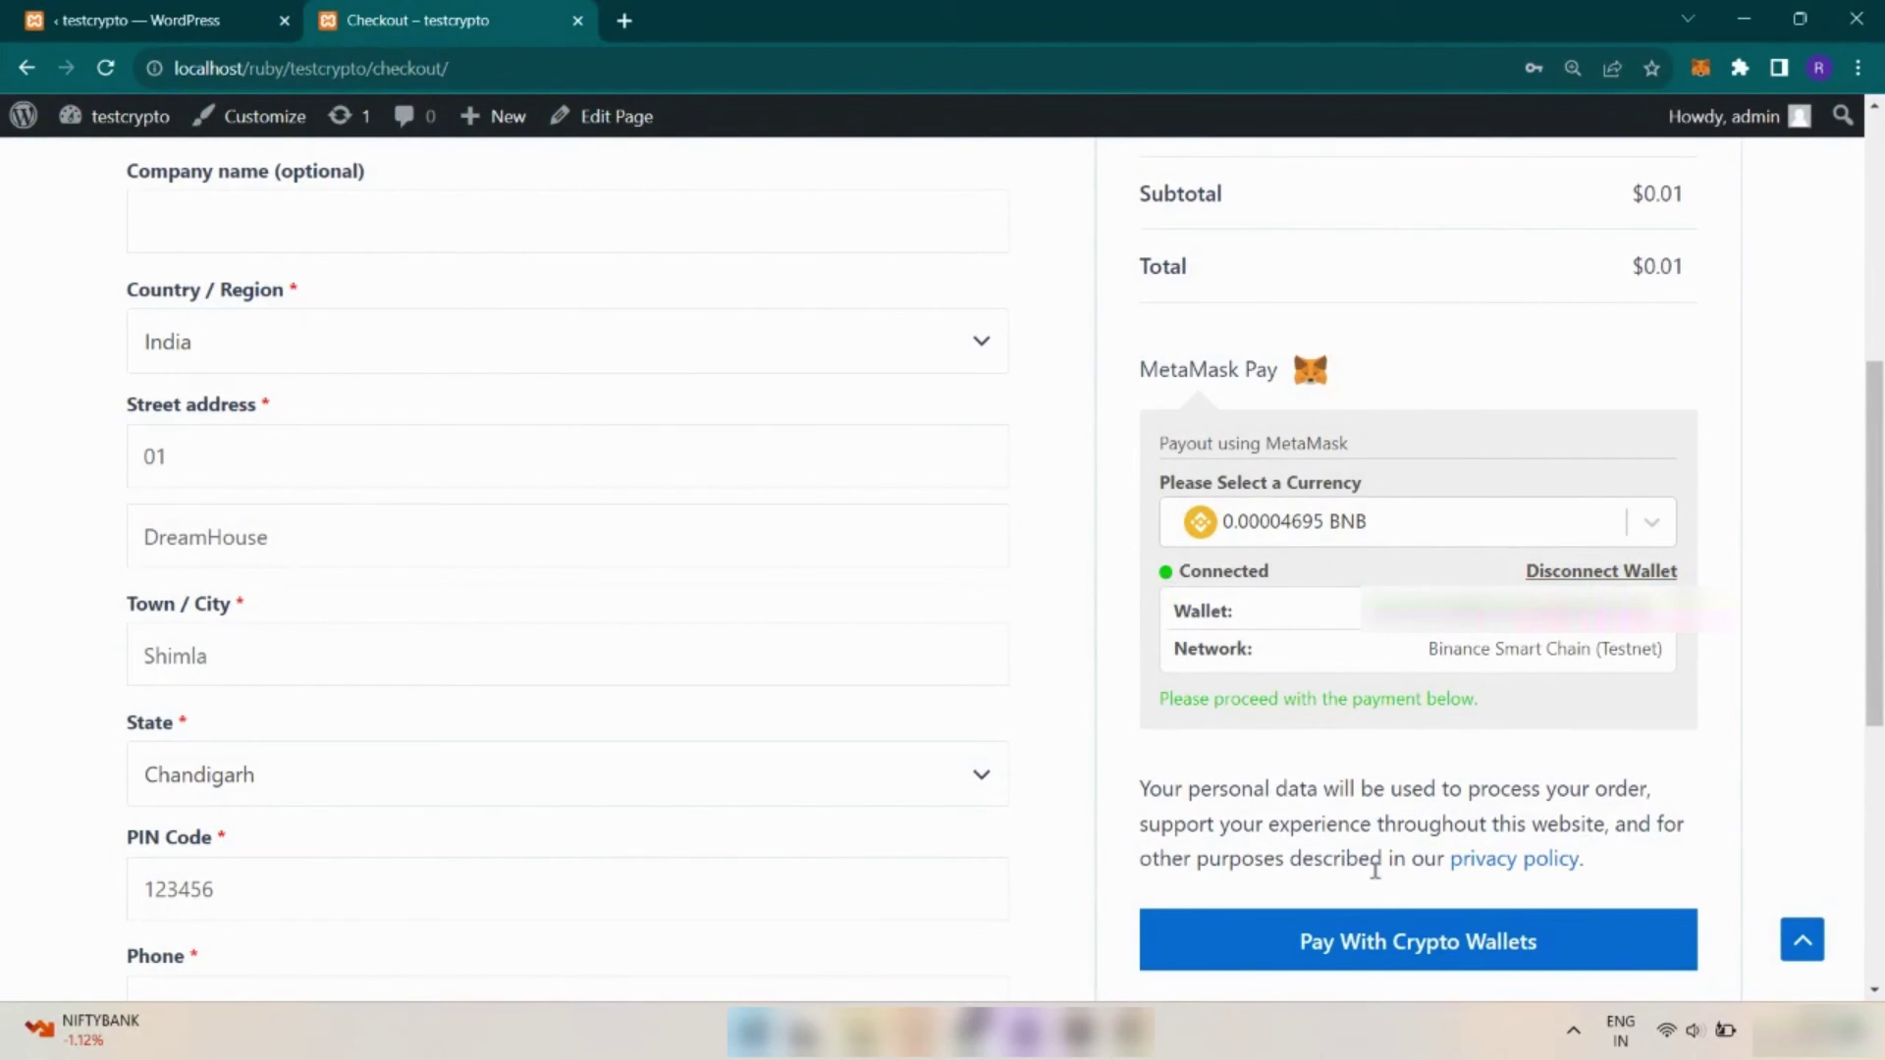
left_click(1376, 941)
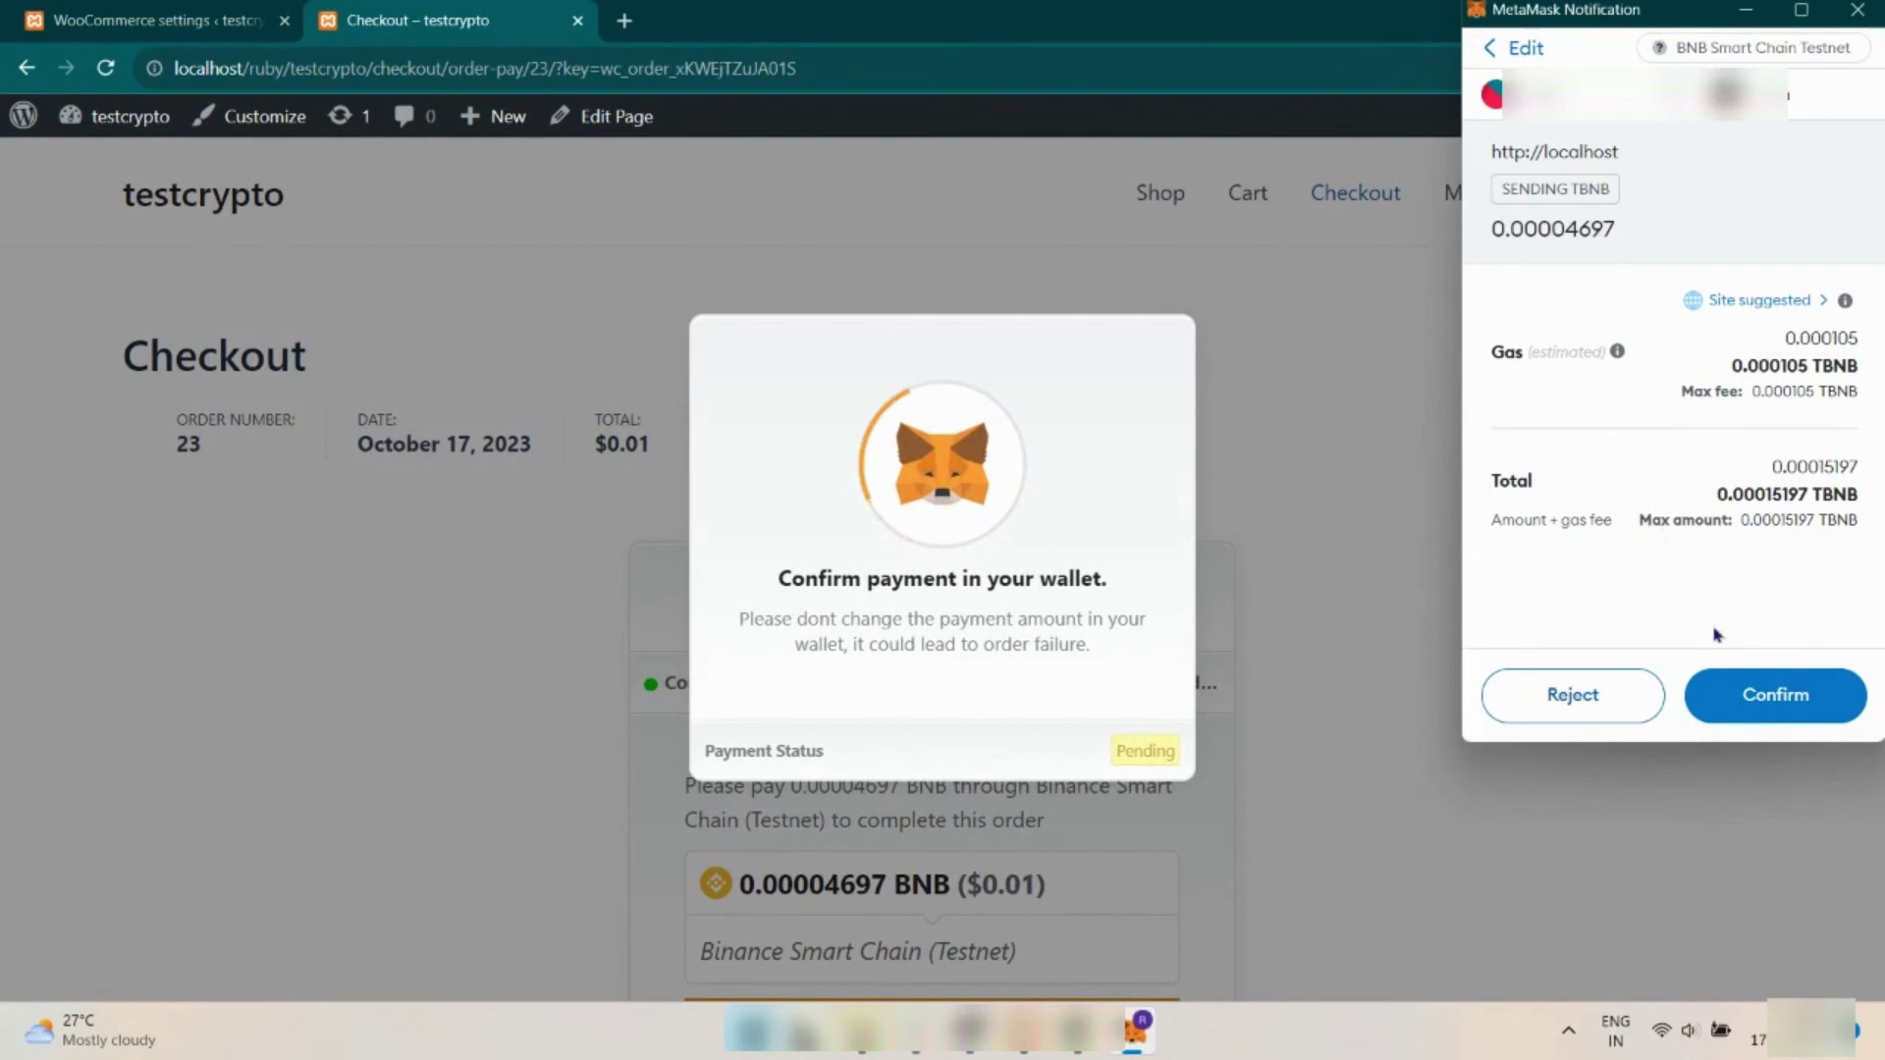
Step: Confirm the BNB payment in MetaMask and verify order 23 received for $0.01 via MetaMask Pay
left_click(1743, 680)
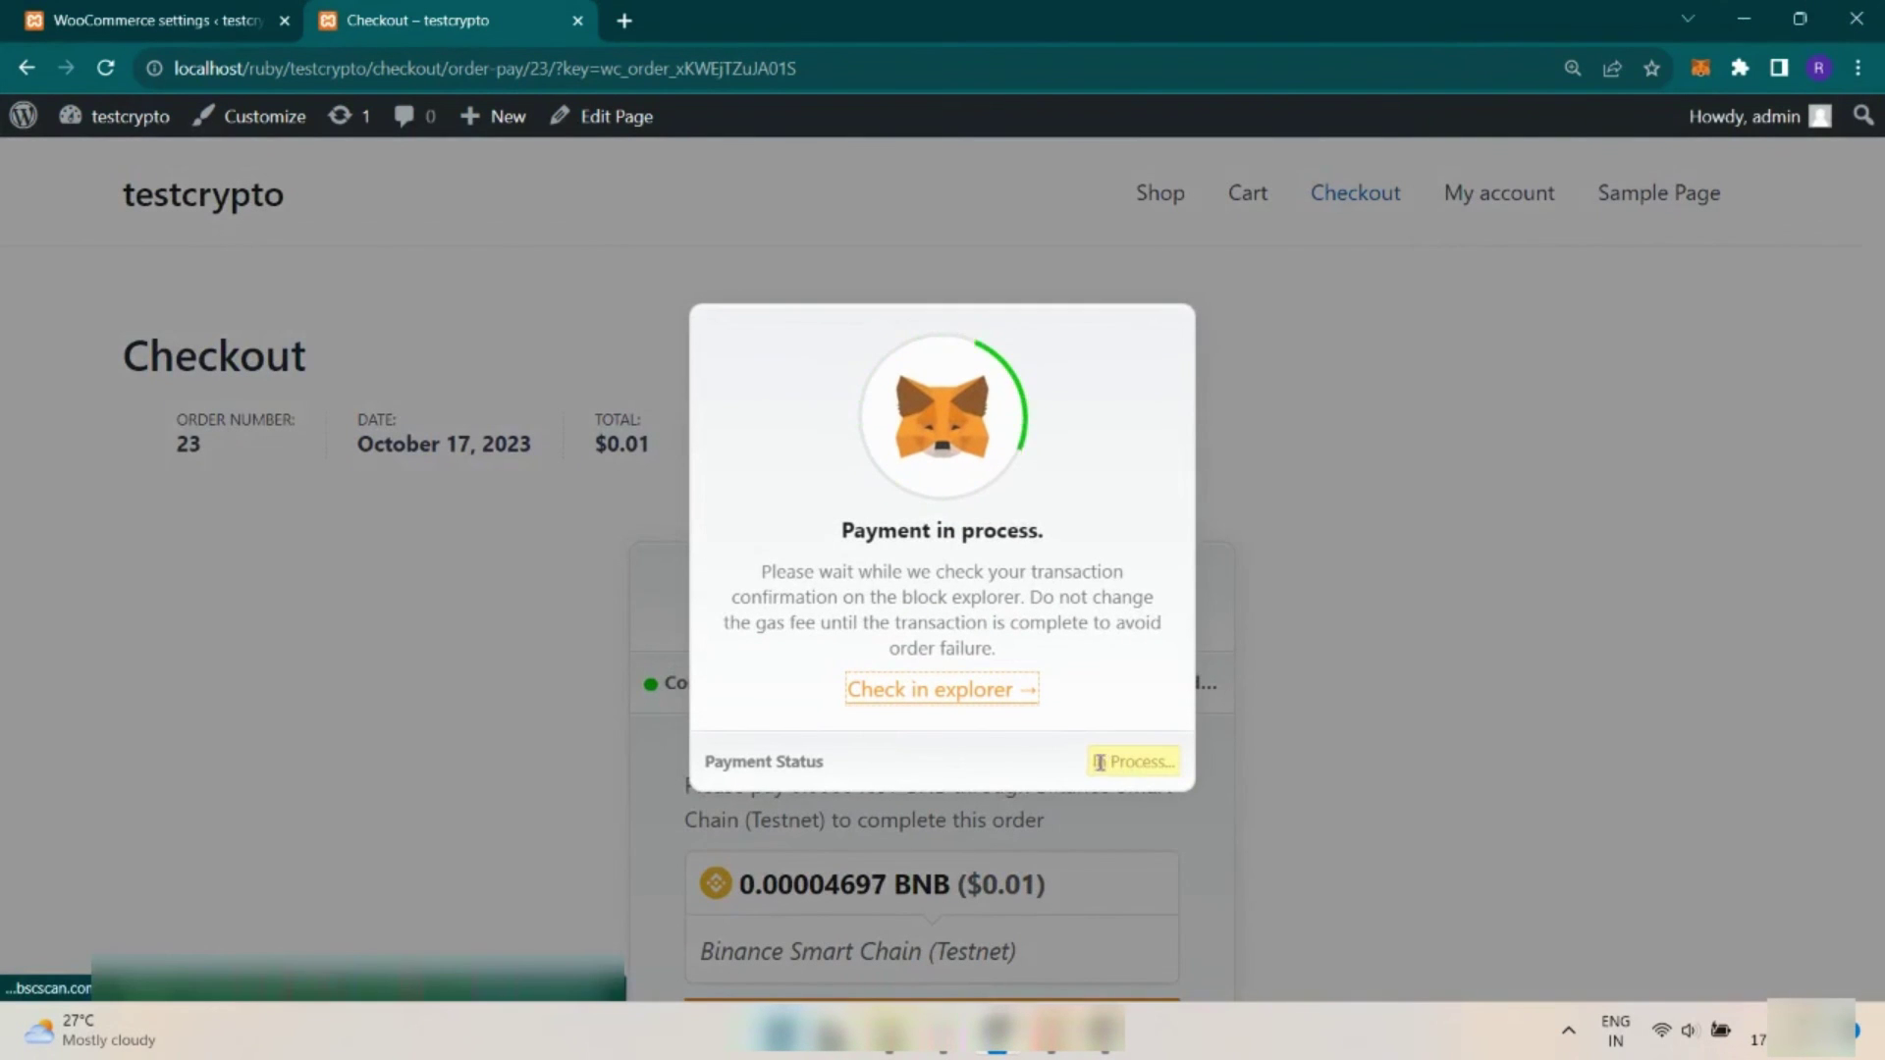
left_click_drag(1099, 763, 1198, 775)
left_click(1152, 789)
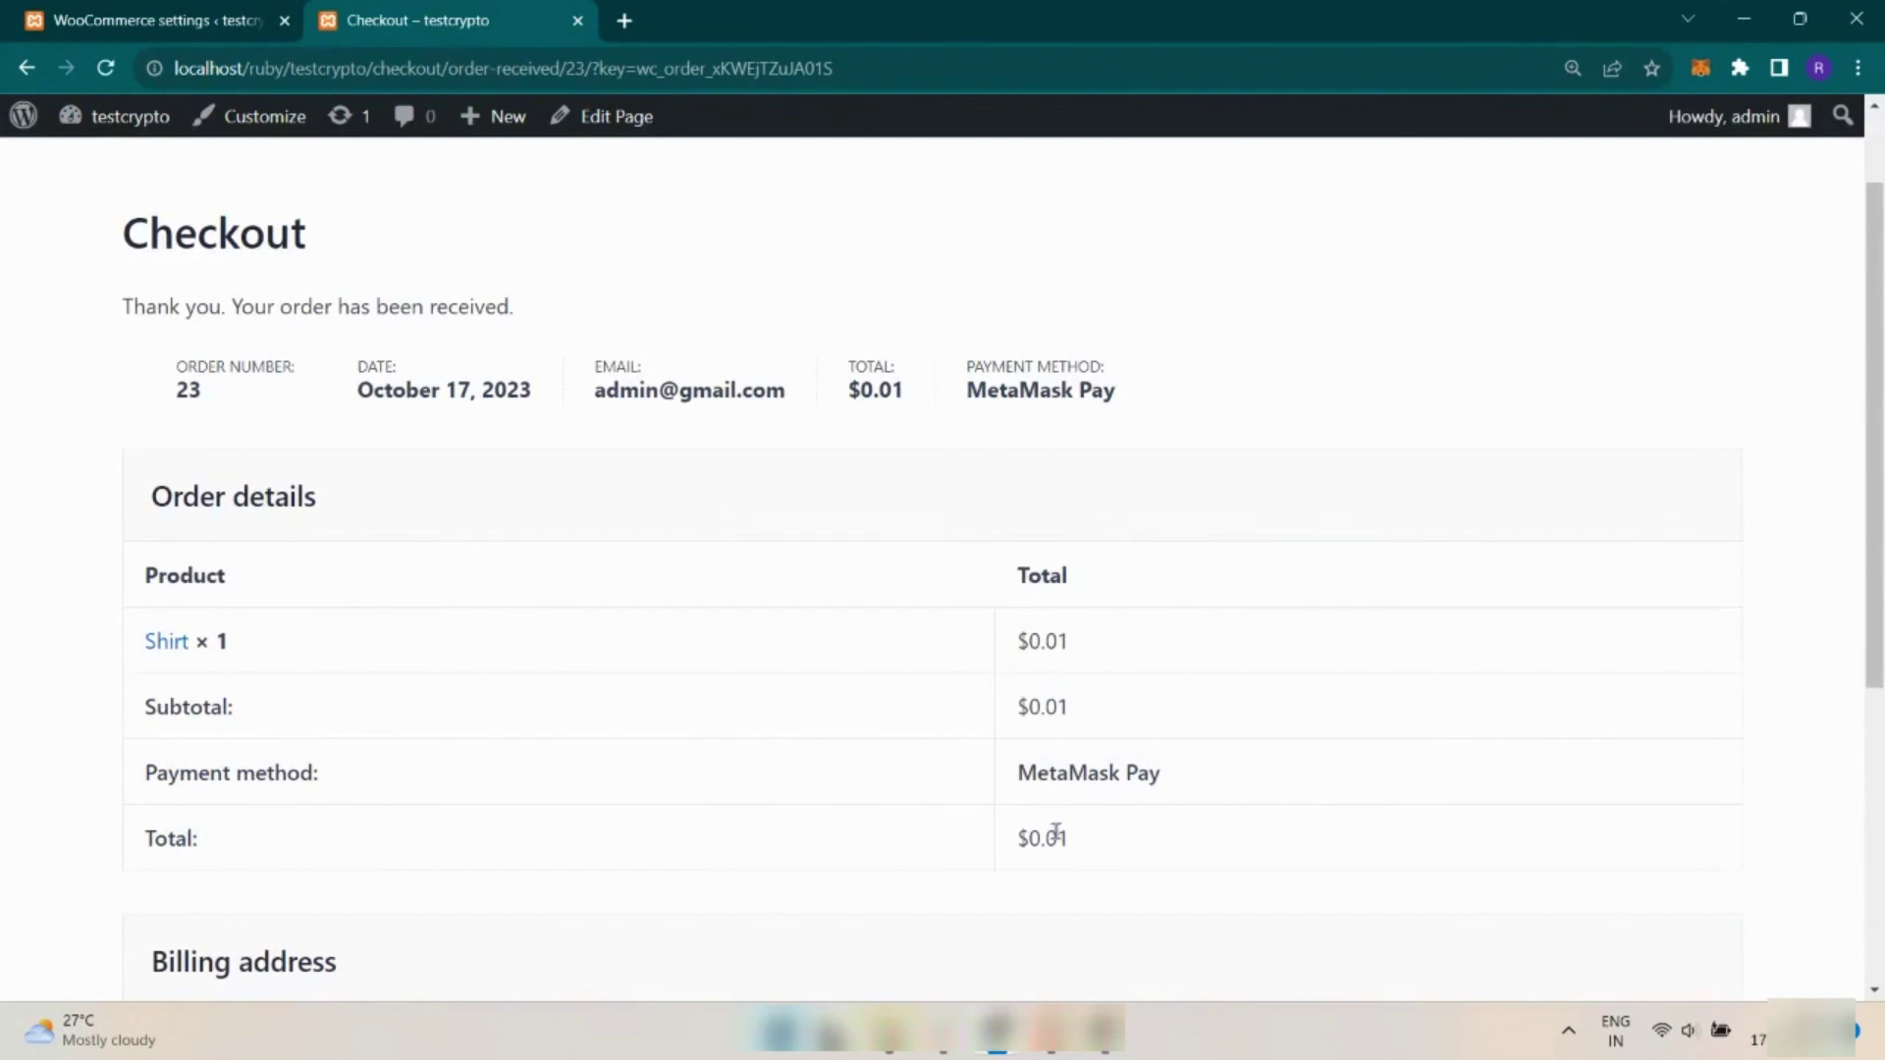
left_click_drag(1119, 853, 564, 867)
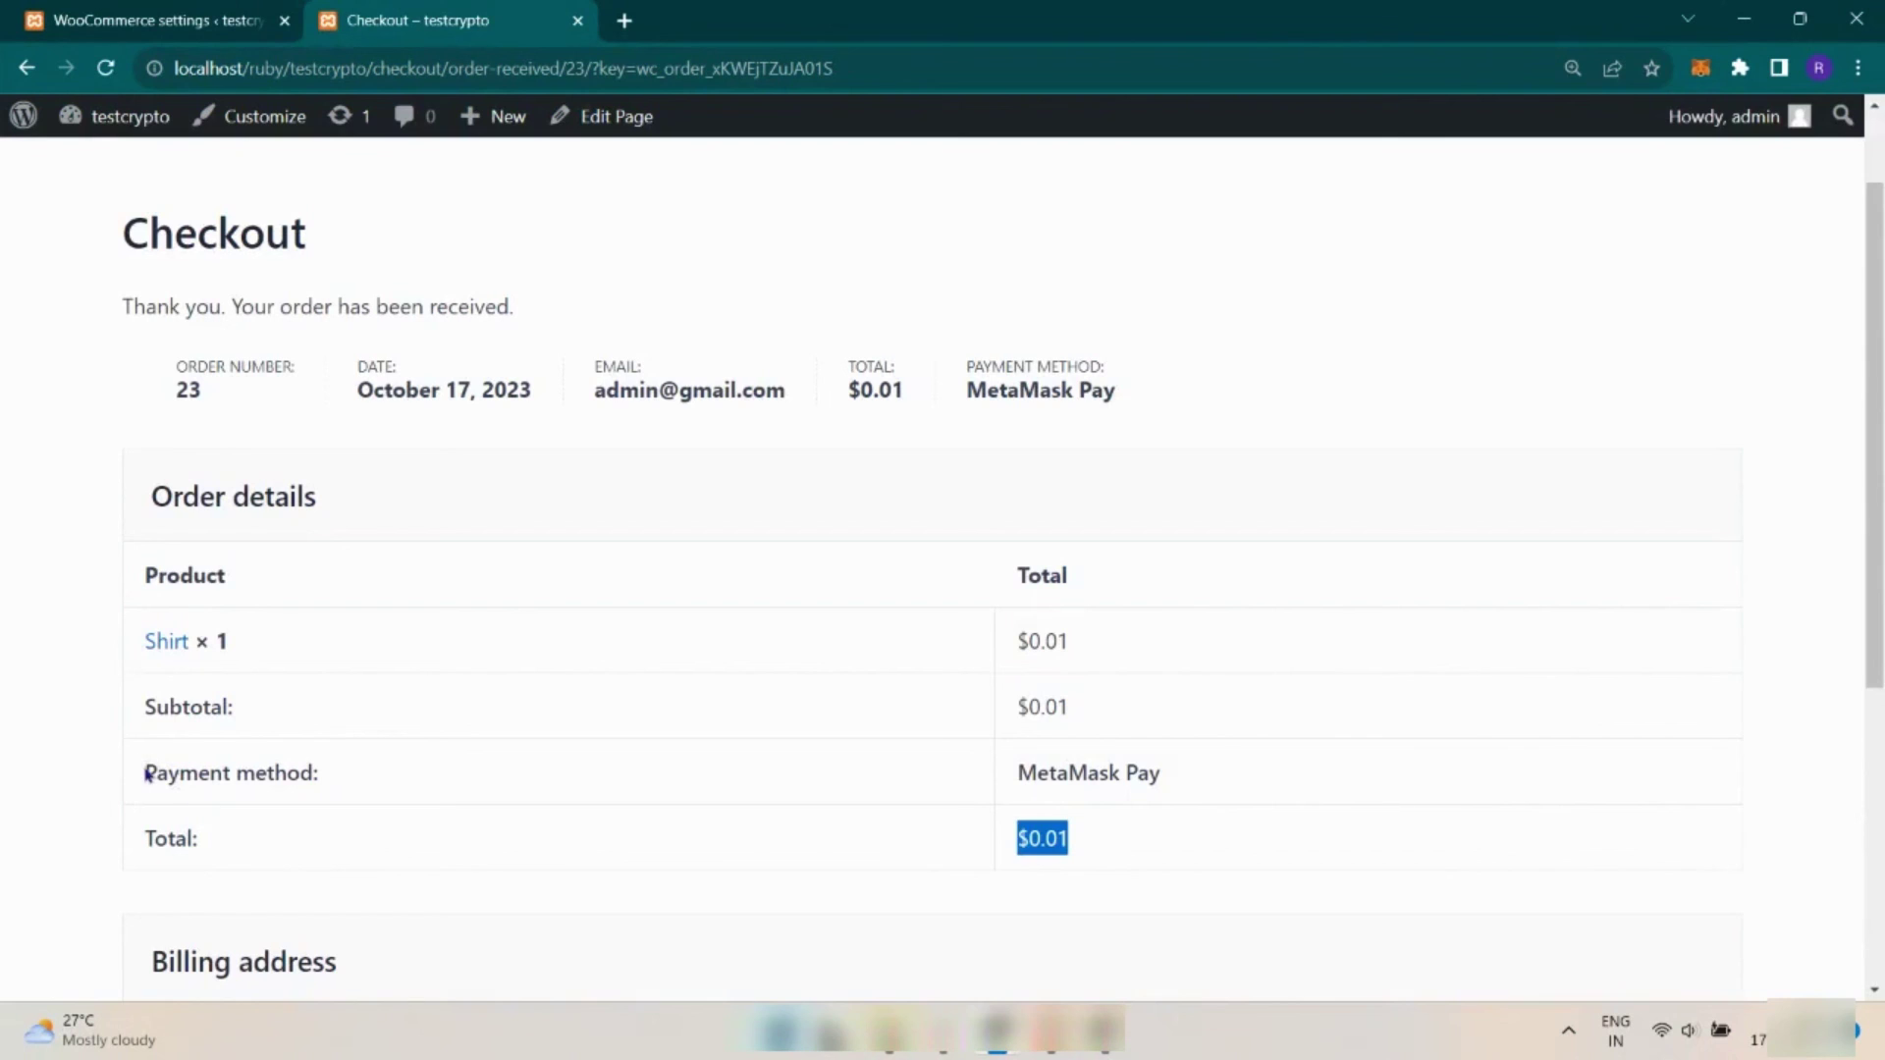
left_click_drag(148, 775, 1202, 781)
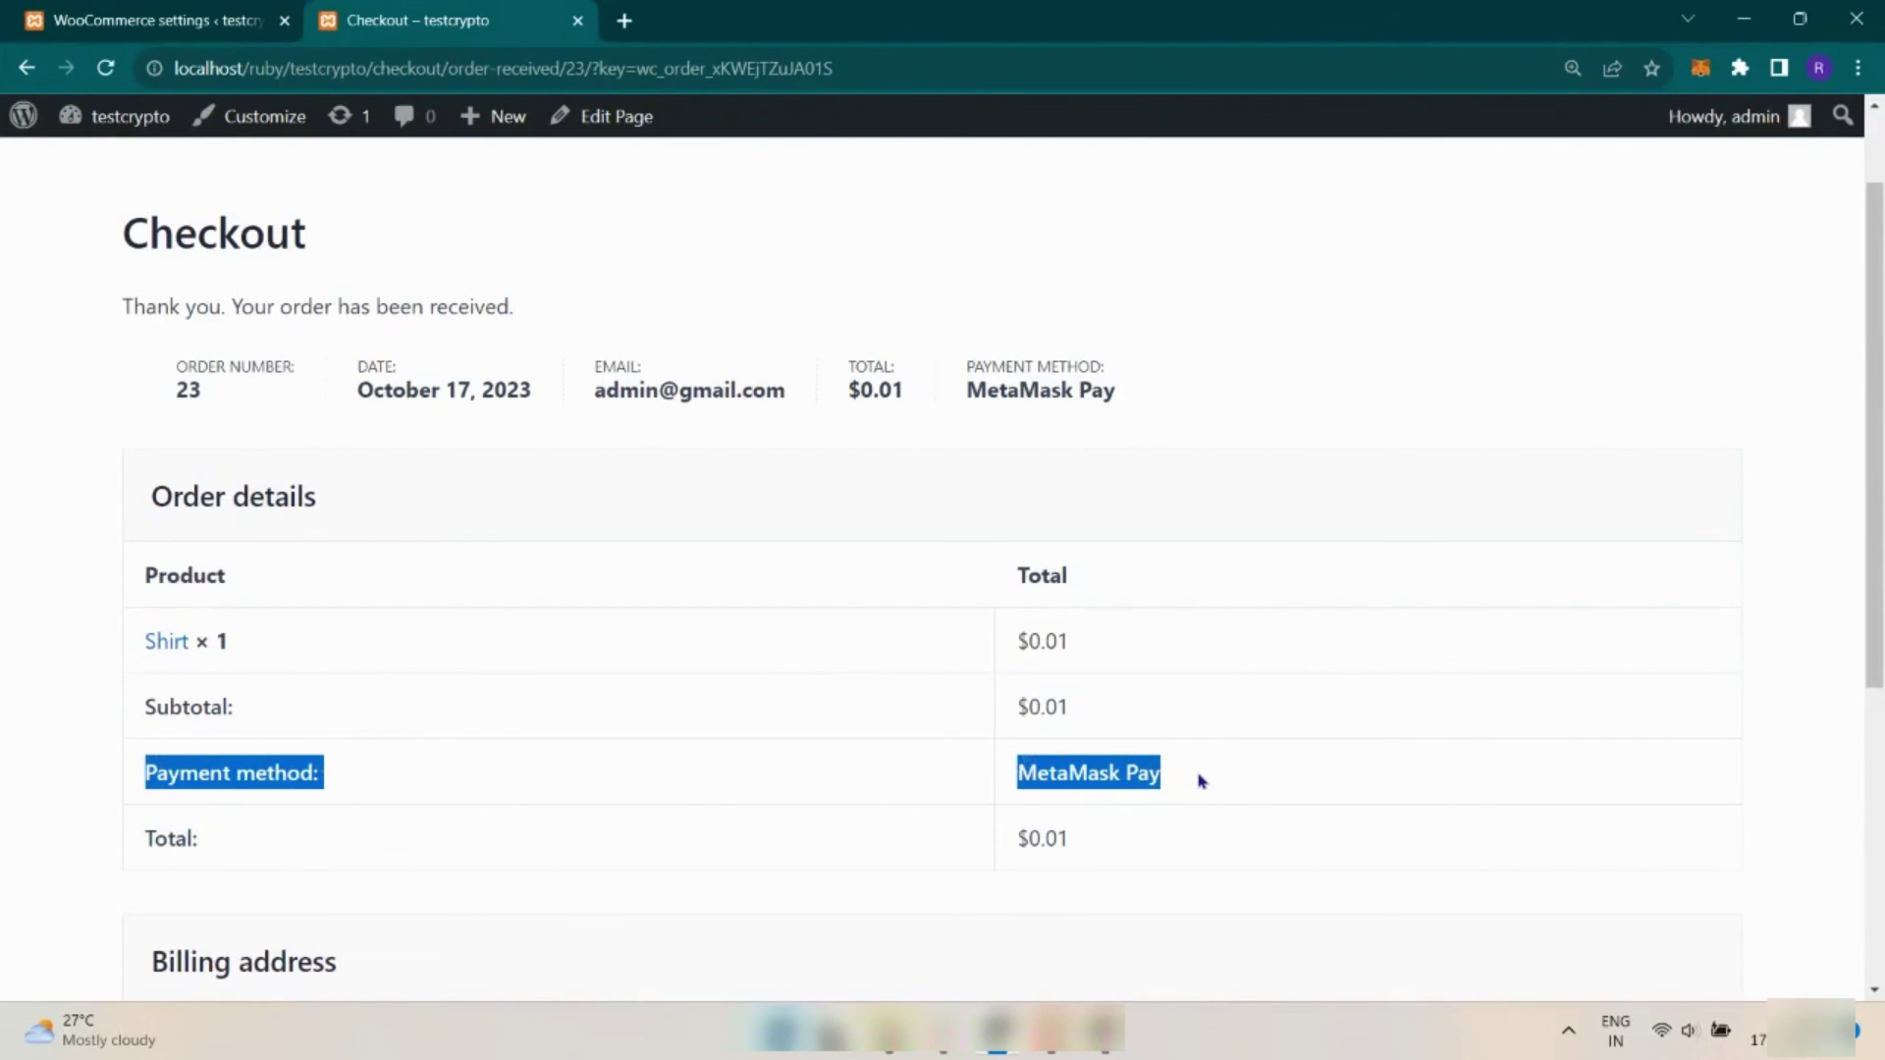
left_click(1202, 782)
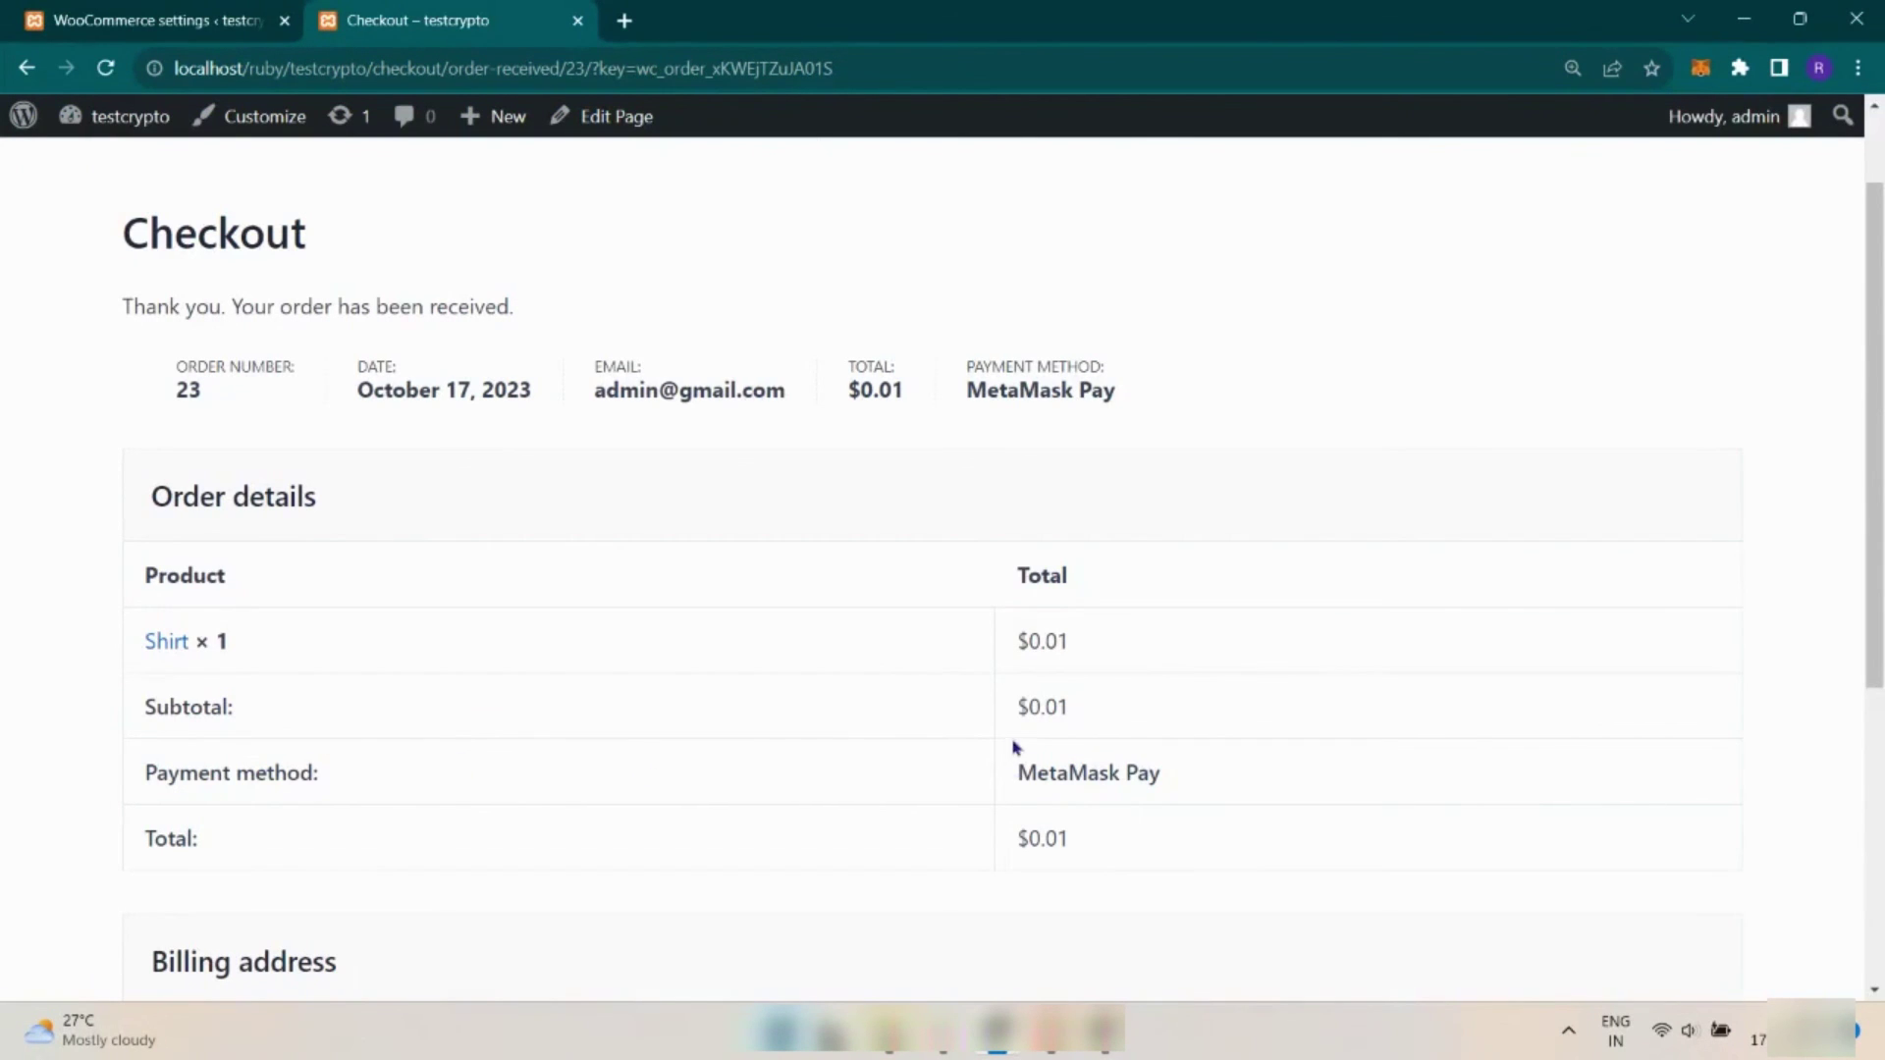